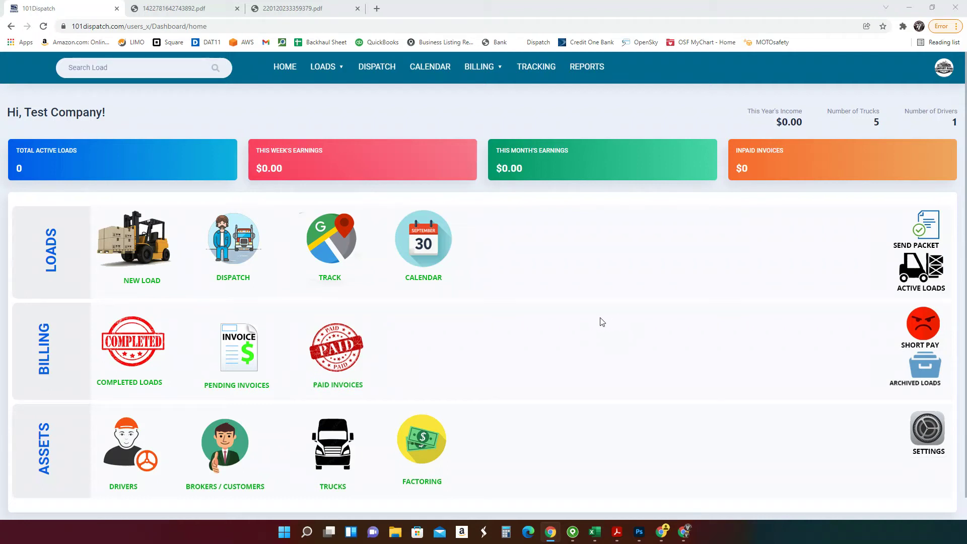
- Look over the dashboard's earnings tiles, its Loads, Billing and Assets sections, and the income, truck and driver counters
scroll(579, 305, down, 1)
scroll(603, 323, up, 1)
scroll(620, 345, down, 1)
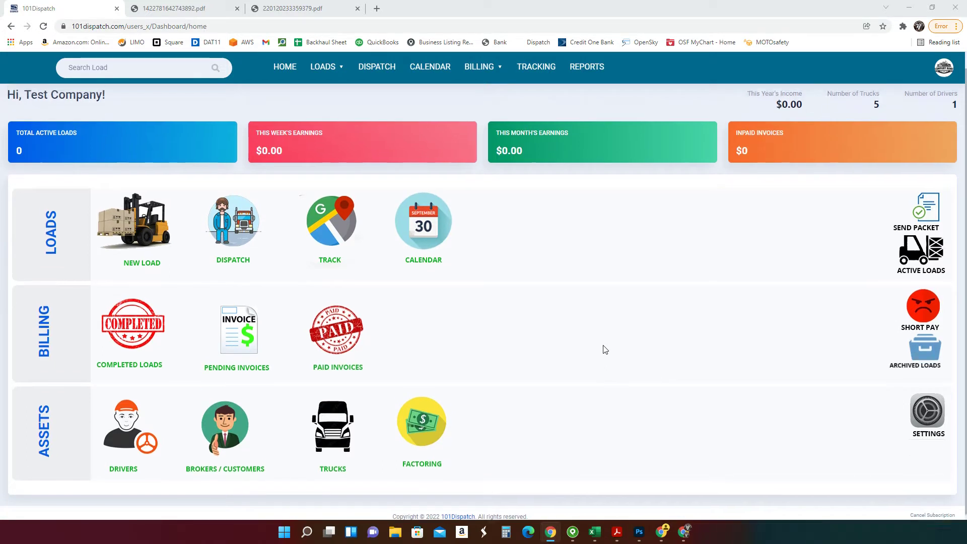
scroll(603, 348, up, 1)
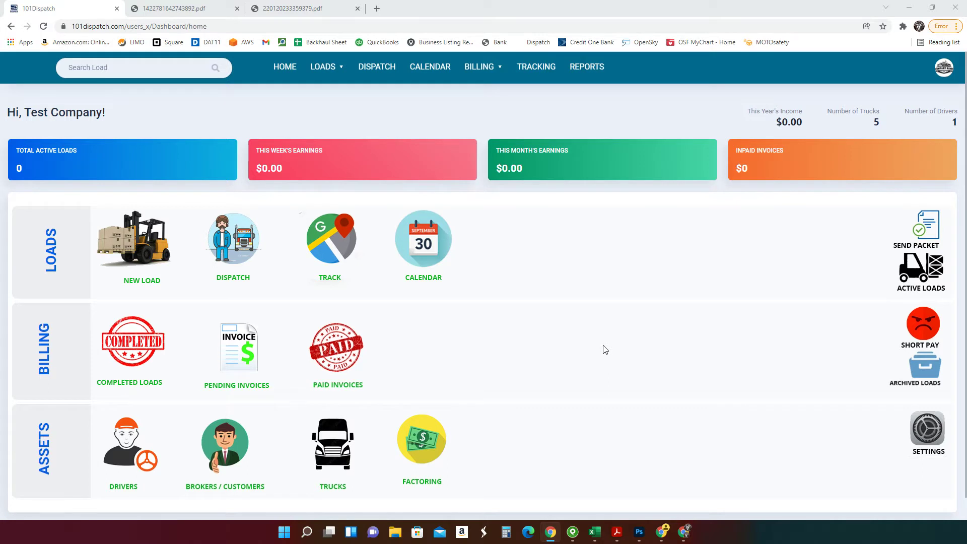
scroll(604, 350, down, 1)
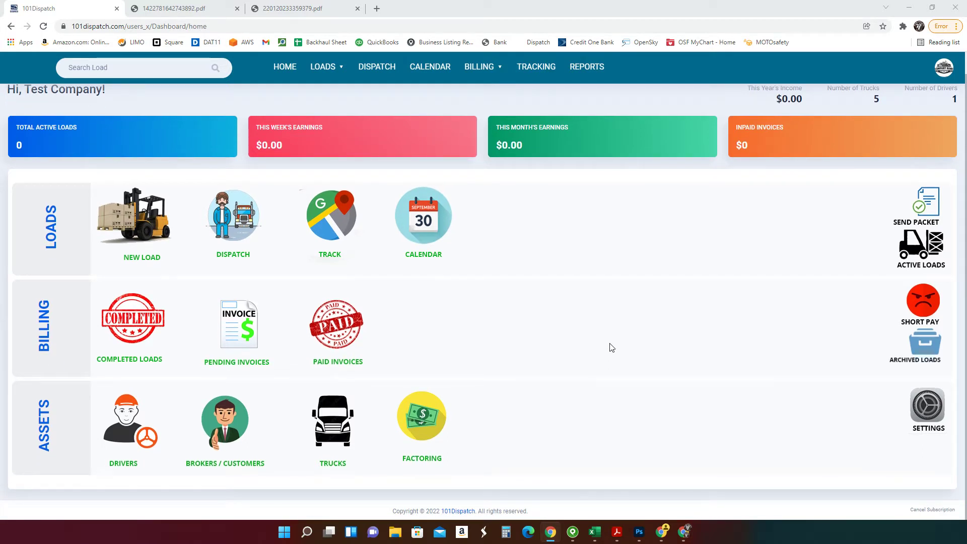
scroll(603, 362, up, 1)
scroll(600, 360, down, 1)
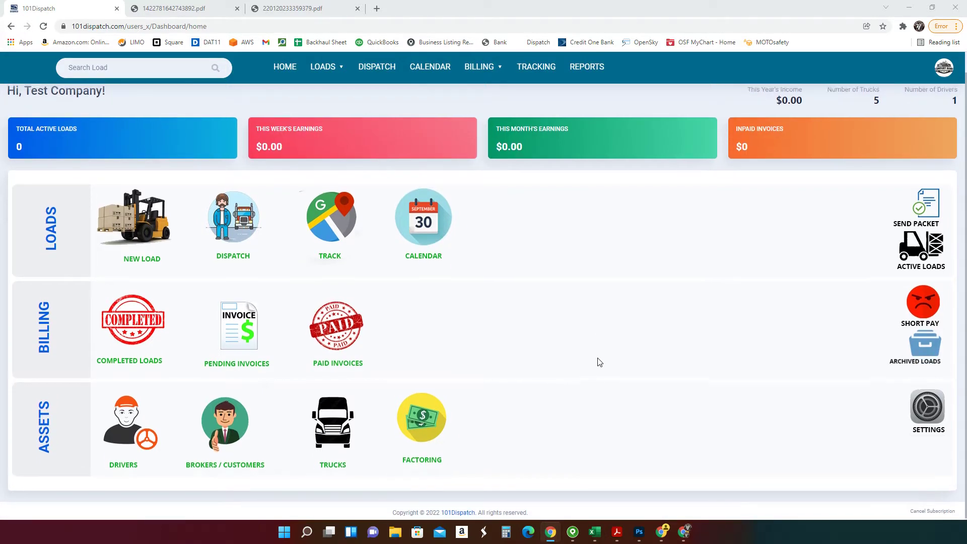
scroll(599, 362, up, 1)
scroll(599, 362, down, 1)
scroll(609, 360, up, 1)
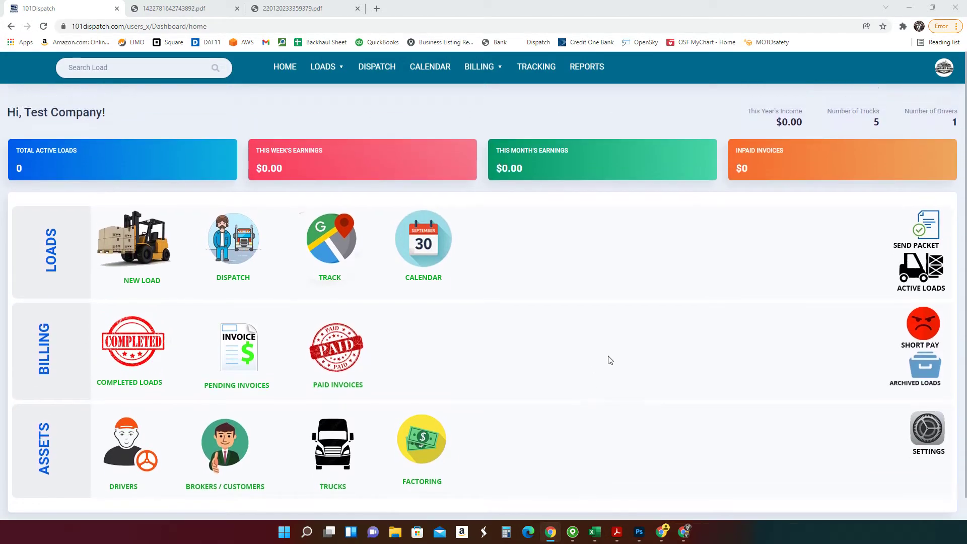
scroll(609, 361, down, 1)
scroll(609, 360, up, 1)
scroll(604, 360, down, 1)
scroll(483, 358, up, 1)
scroll(579, 322, down, 1)
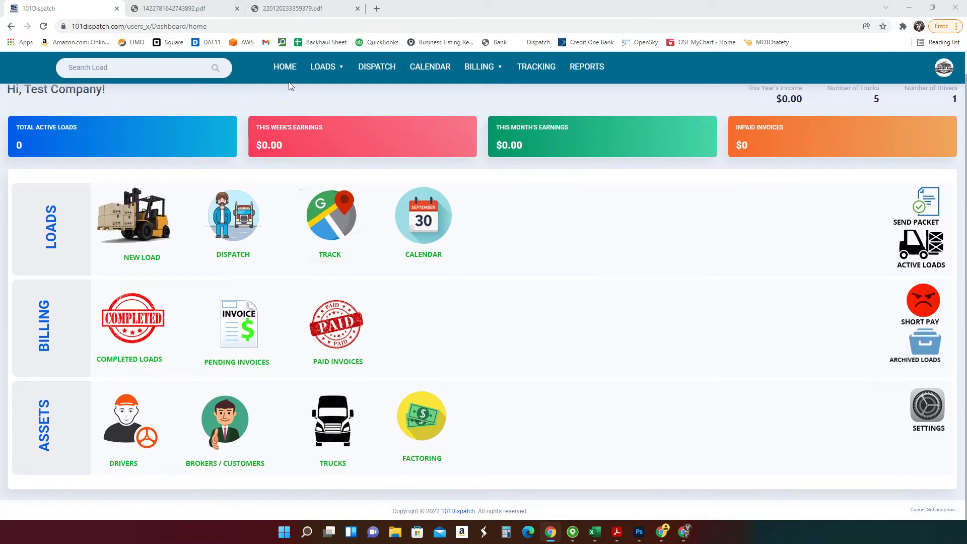
scroll(100, 192, up, 1)
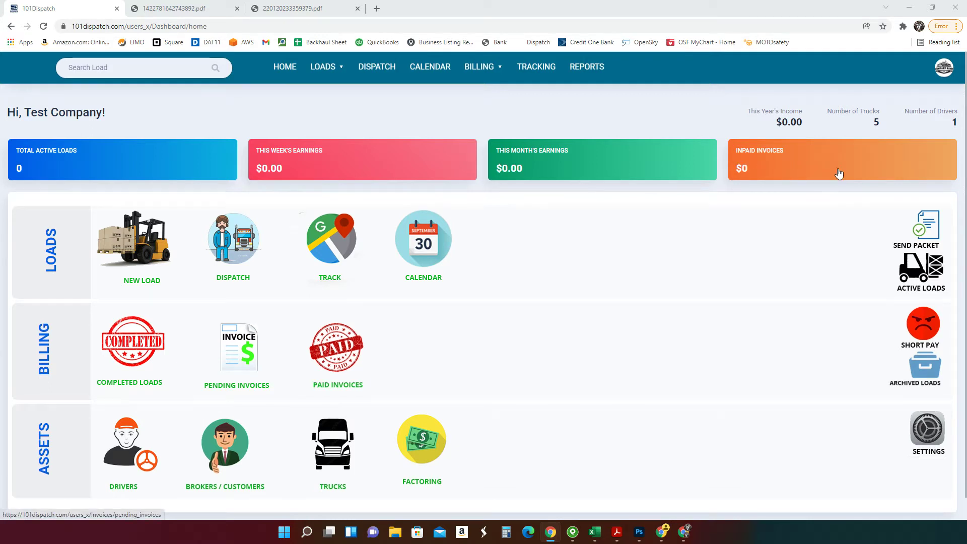
drag(742, 111, 833, 130)
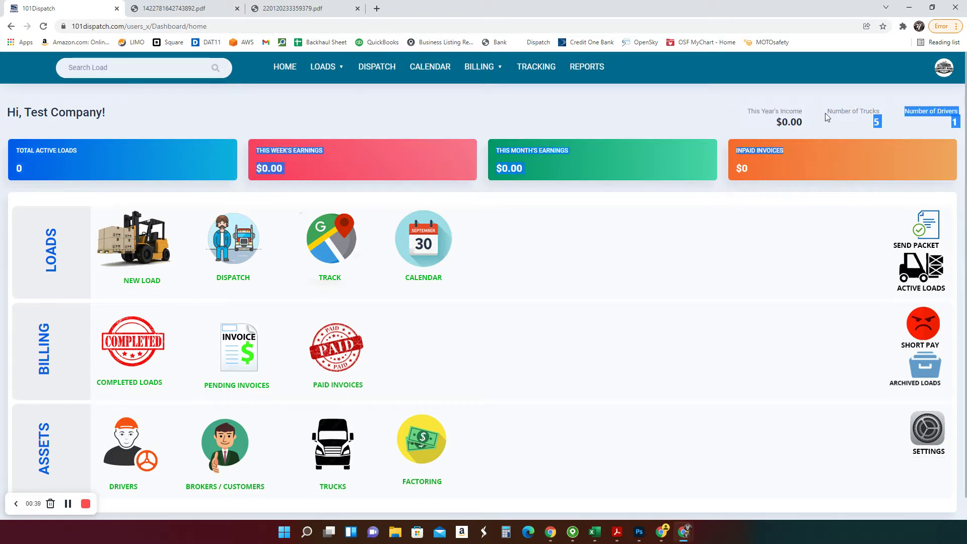
click(911, 126)
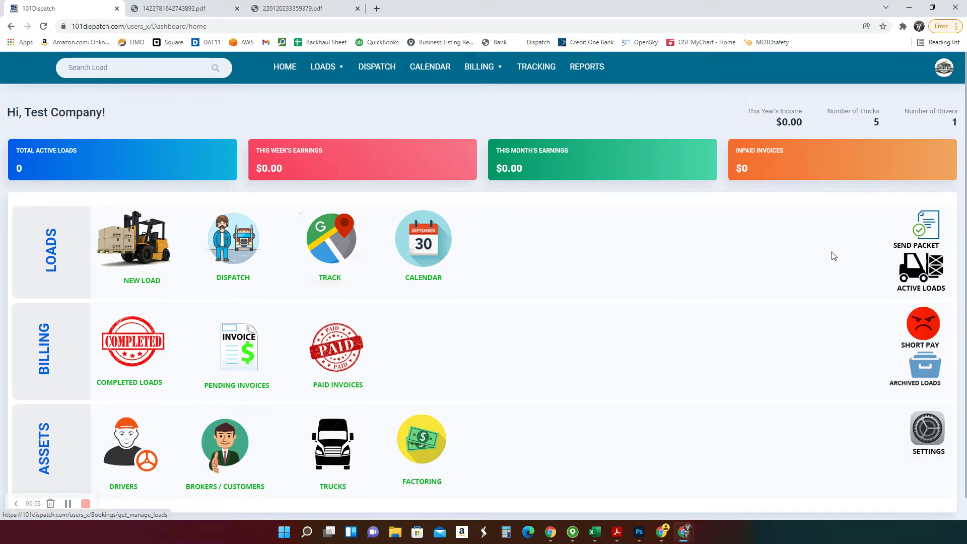
- Open the Send Packet page from the dashboard and return
click(928, 231)
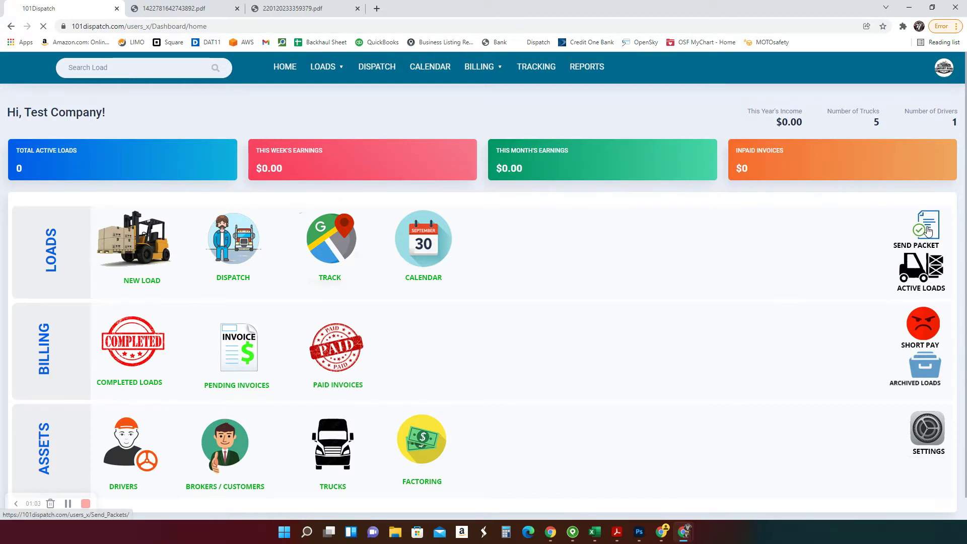
click(47, 151)
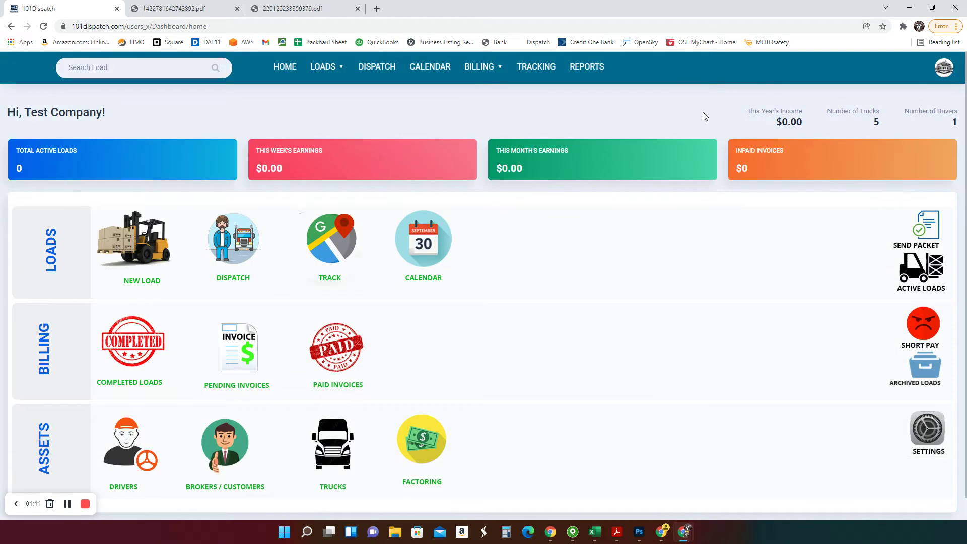
- Open the company profile, check its document upload fields down to Full Packet, save it and return to the dashboard
click(944, 68)
click(879, 135)
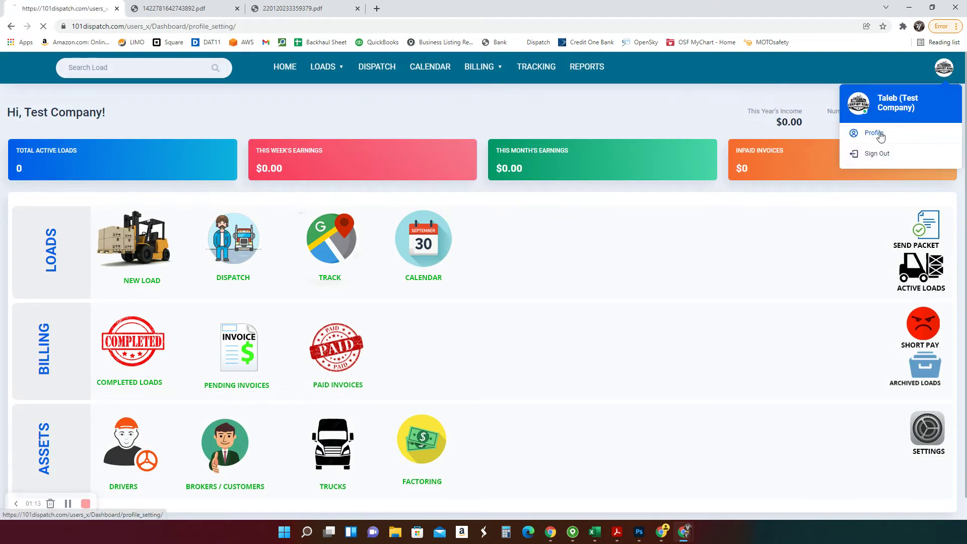
scroll(240, 397, down, 5)
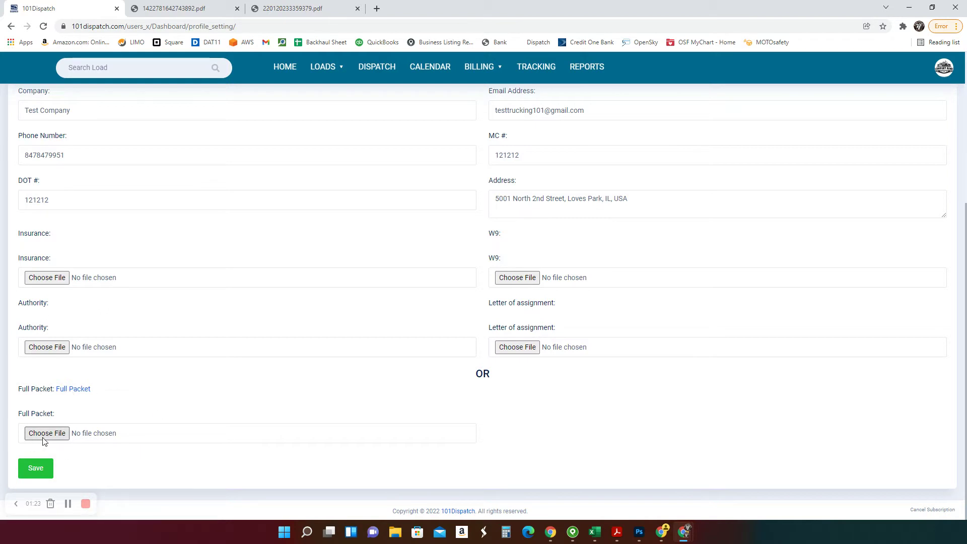
click(51, 468)
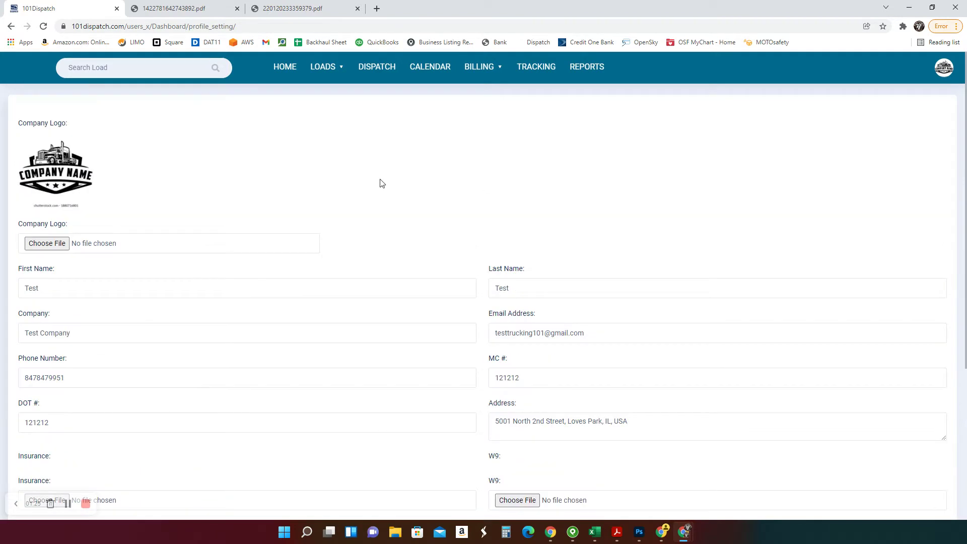
click(285, 71)
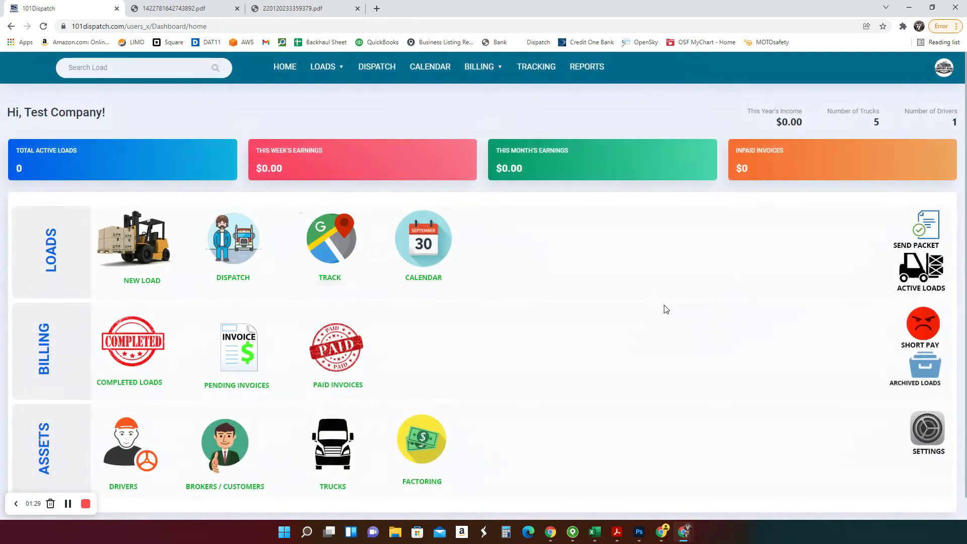
scroll(605, 264, down, 1)
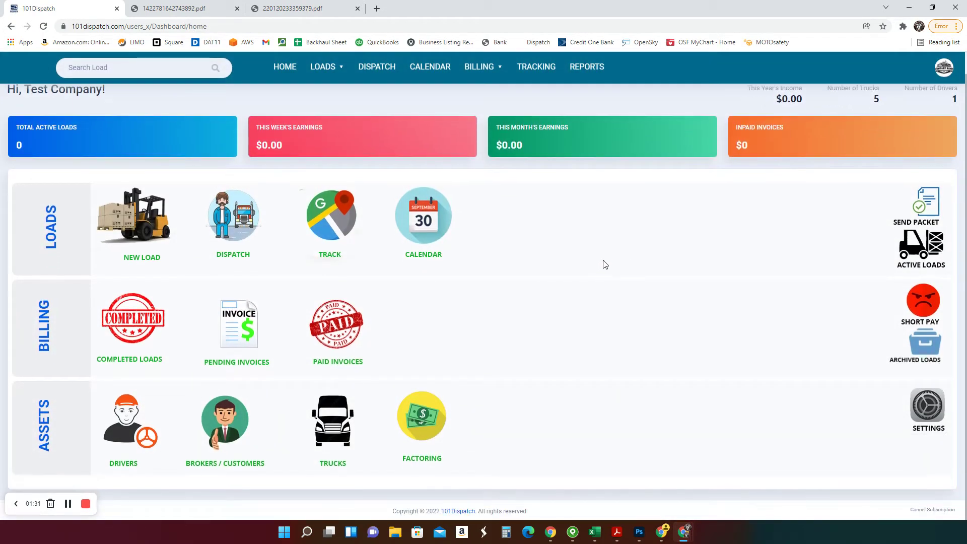
scroll(604, 267, up, 1)
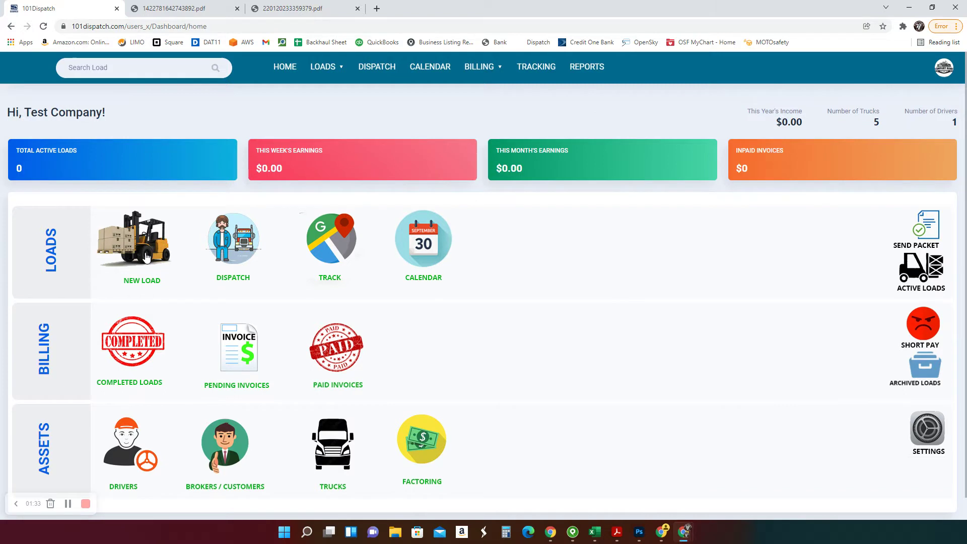
click(145, 257)
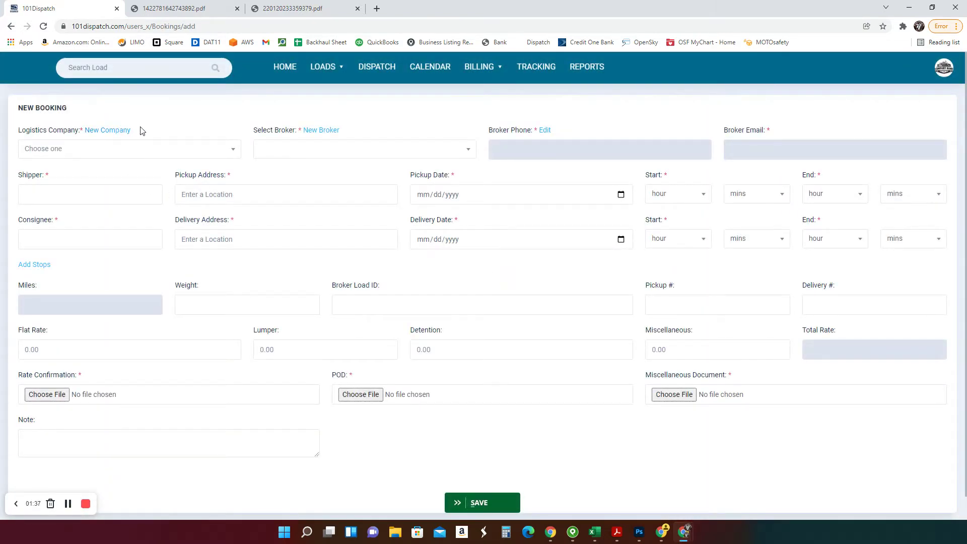
click(153, 149)
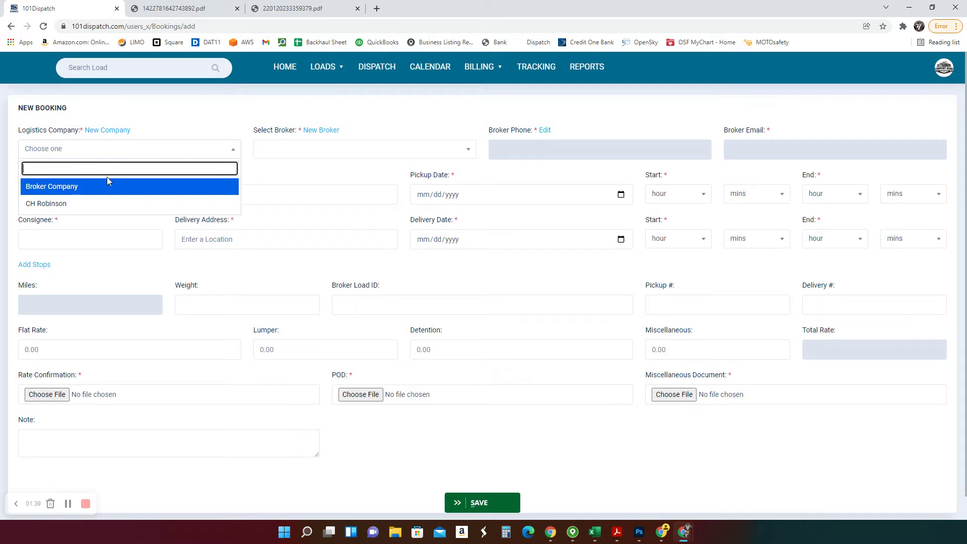
click(68, 189)
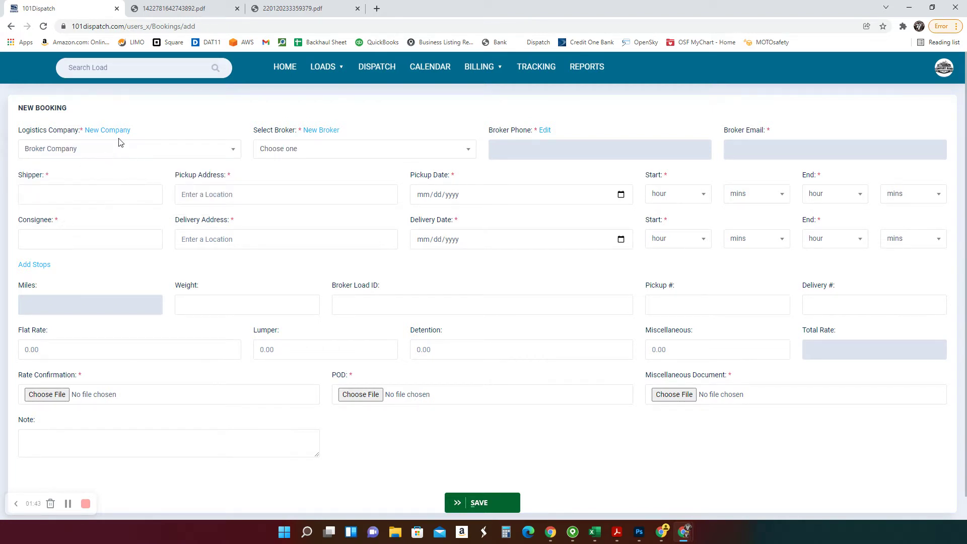
click(103, 130)
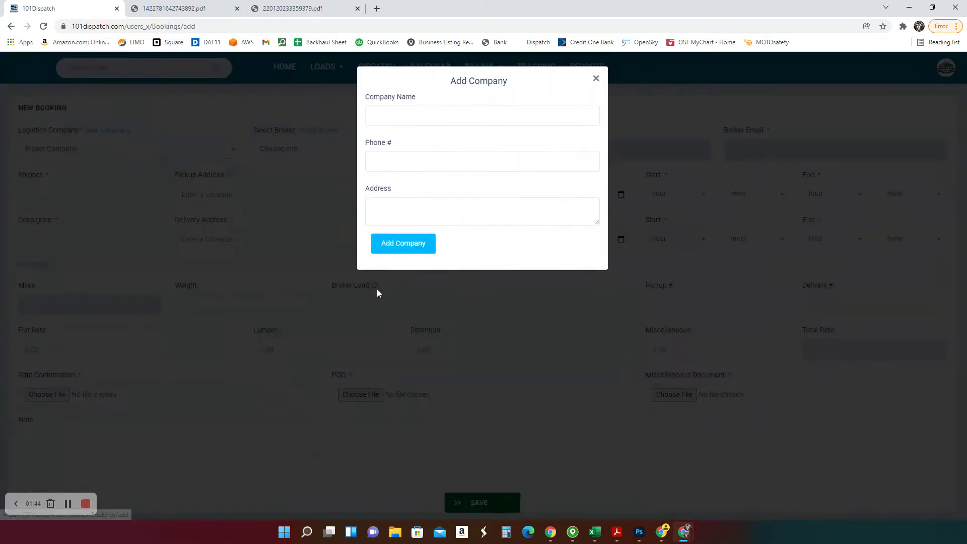
click(595, 78)
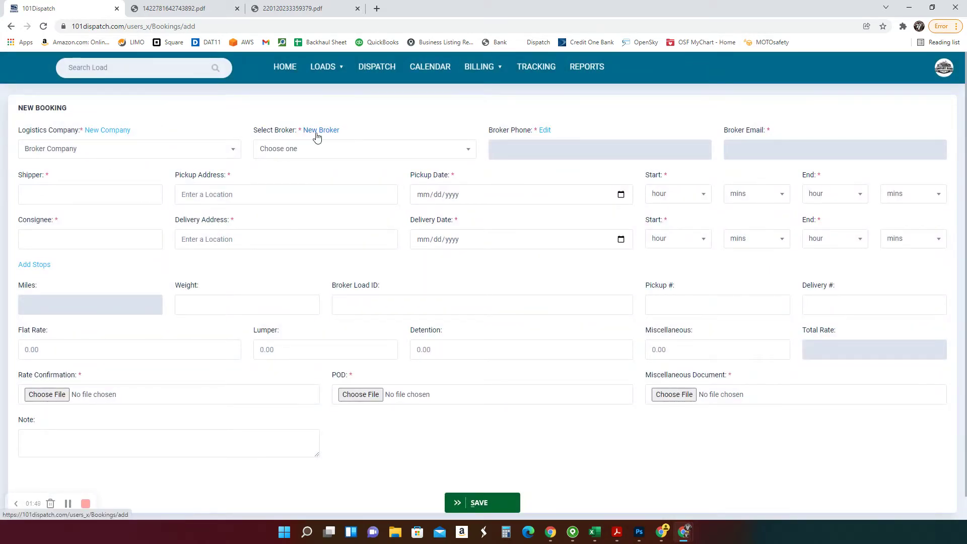
click(136, 155)
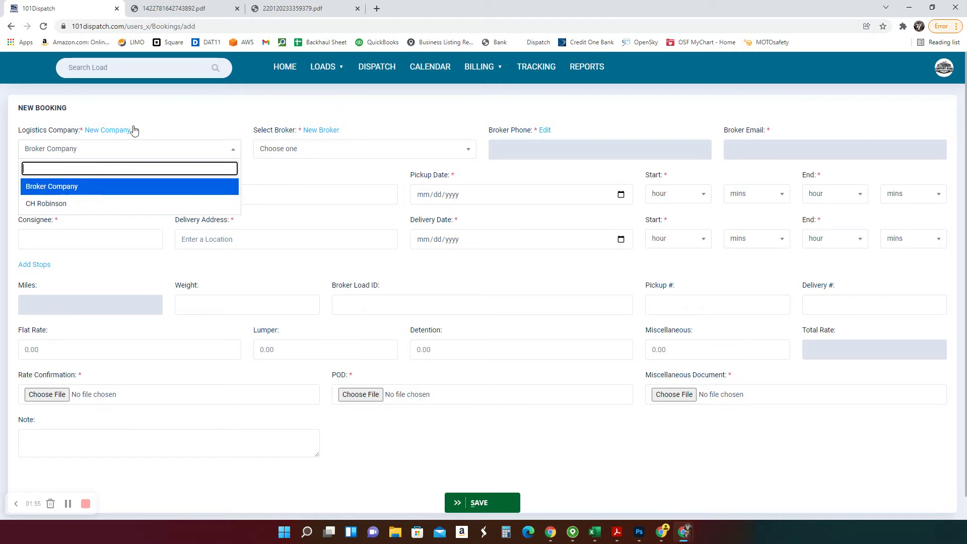
click(162, 123)
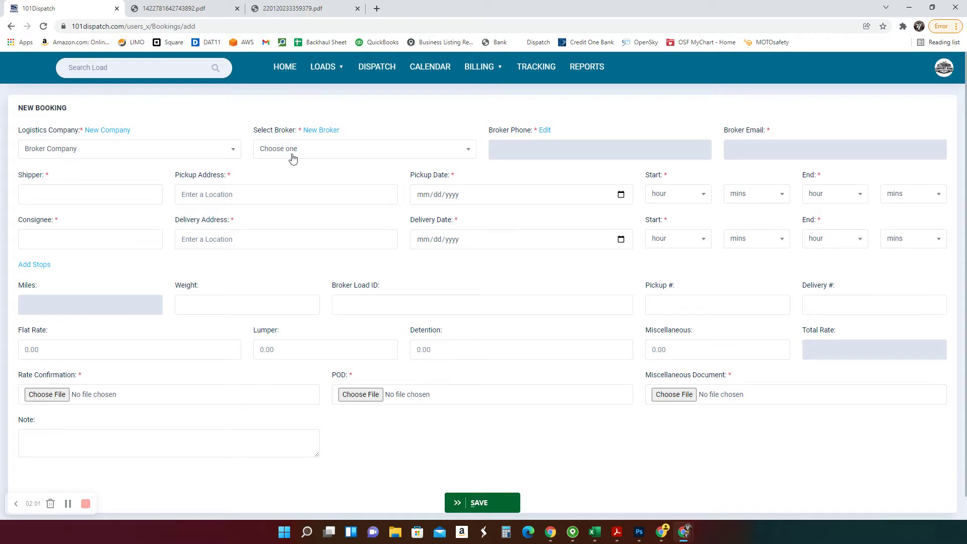
click(396, 153)
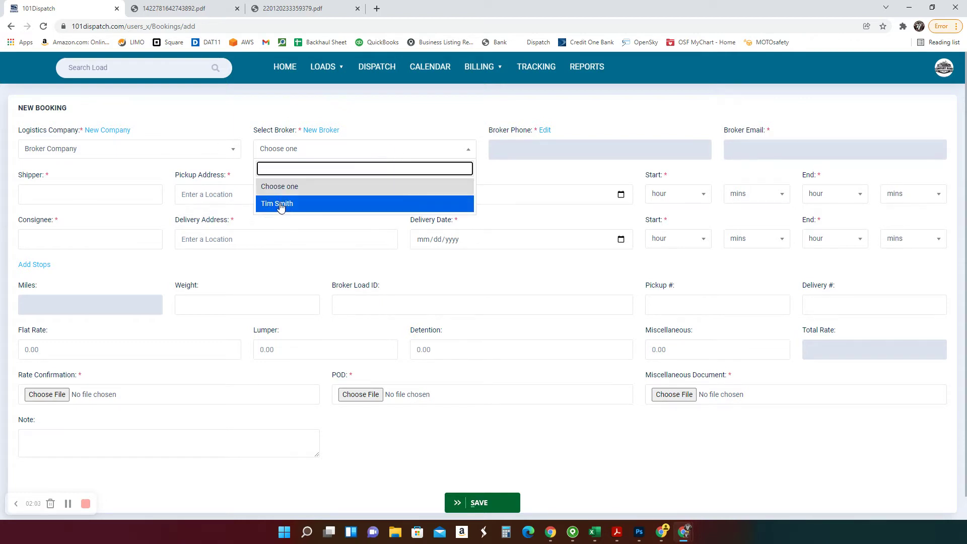
click(285, 208)
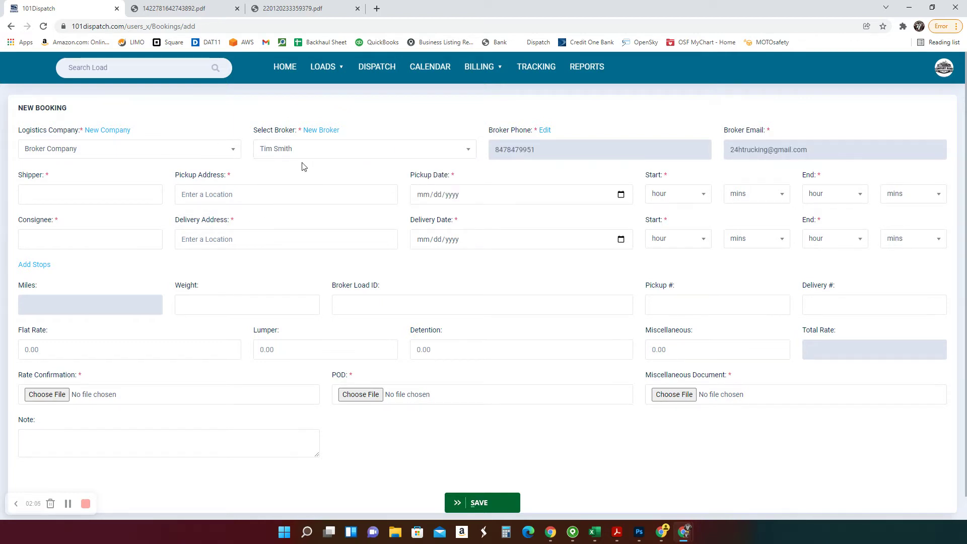
click(284, 69)
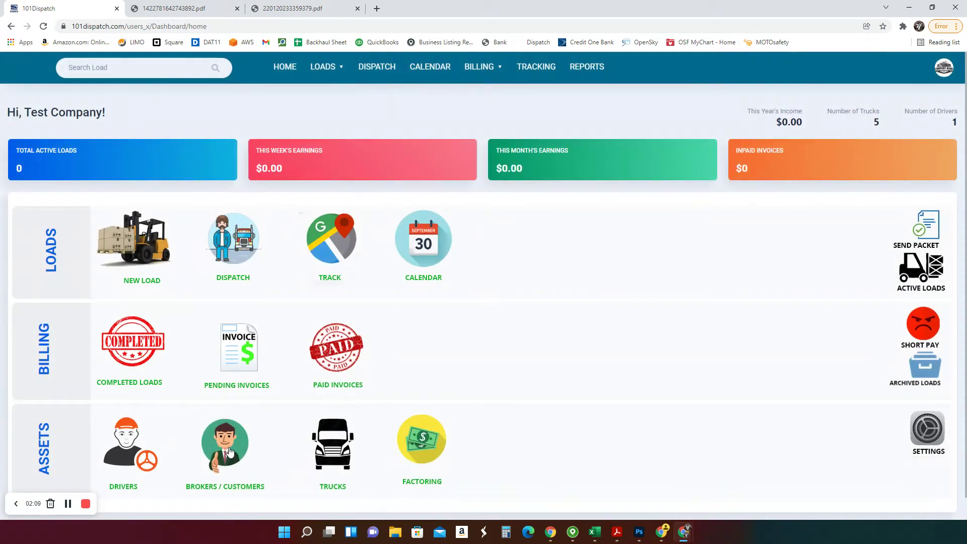
- View the brokers registered under Broker Company and the blank New Broker form, and return to the dashboard
click(229, 451)
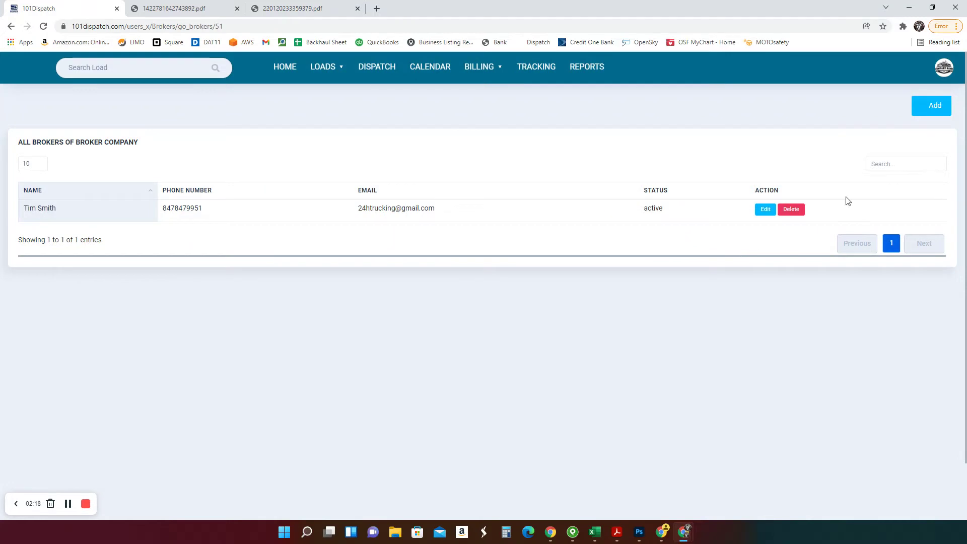
click(929, 108)
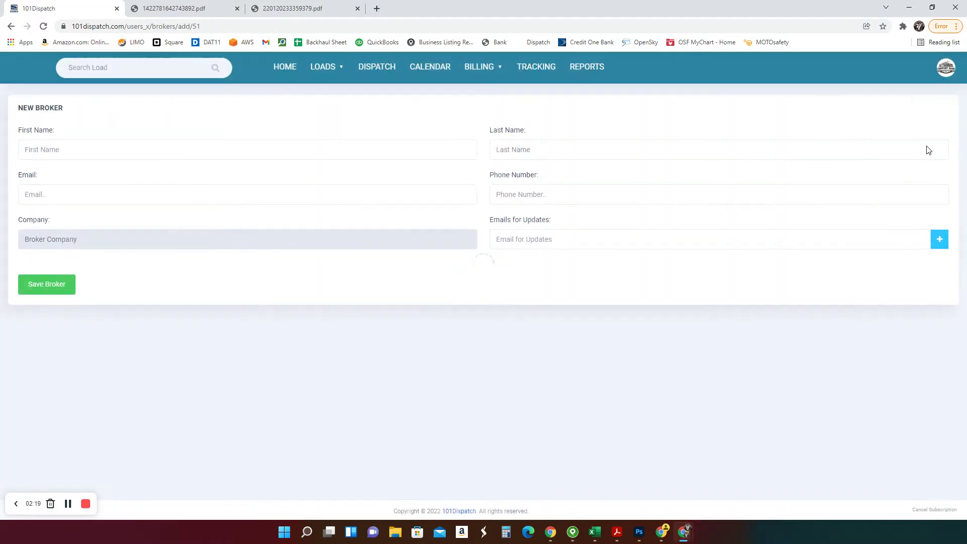
click(10, 26)
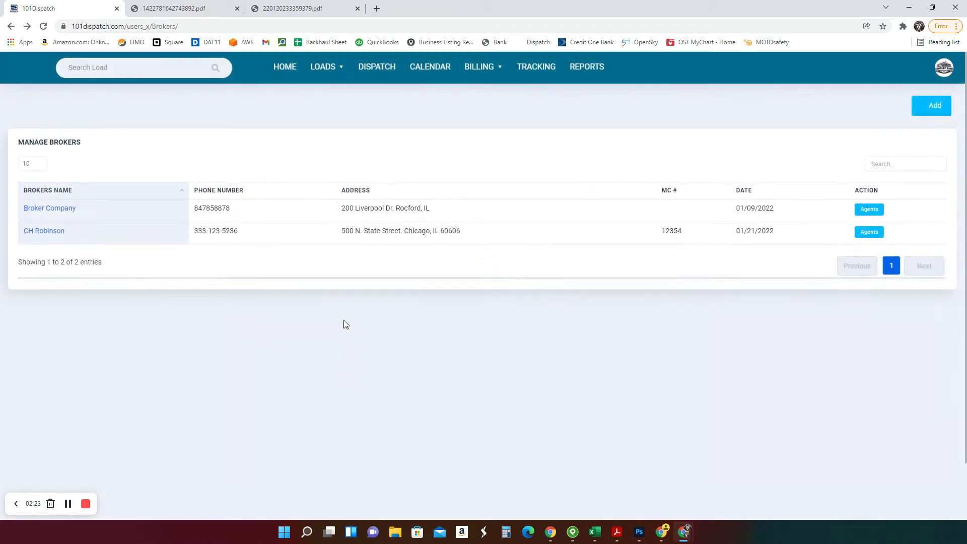
click(291, 86)
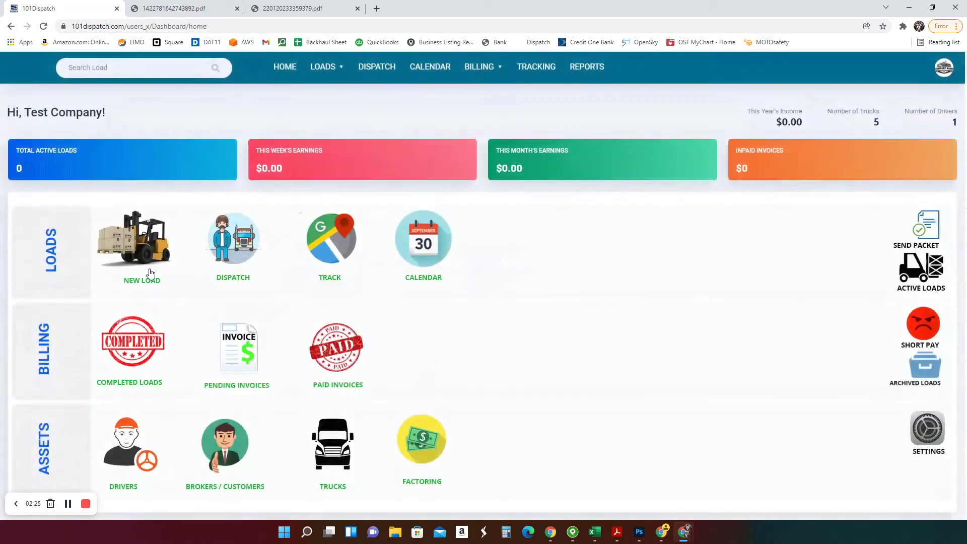
- Start a new load booking with Broker Company as the logistics company and select that company's broker
click(136, 258)
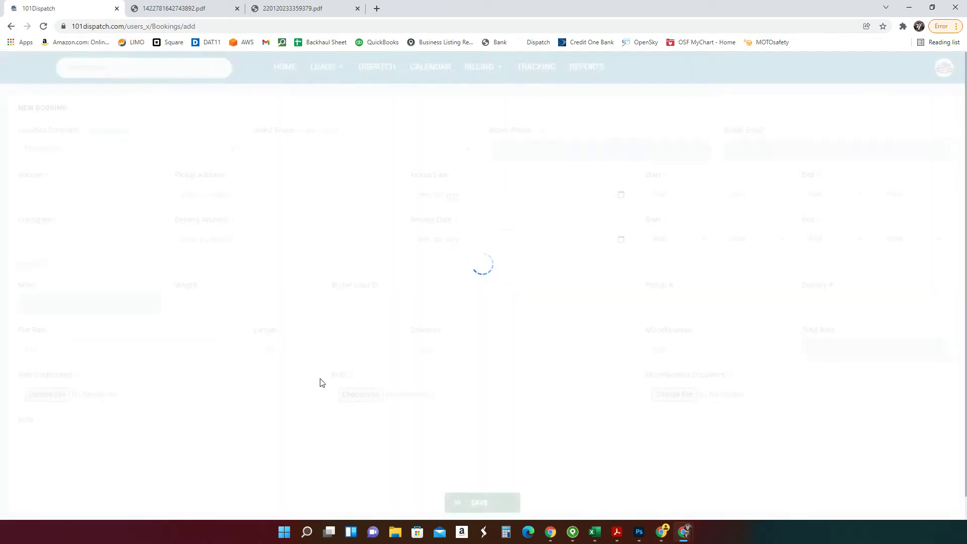
click(126, 149)
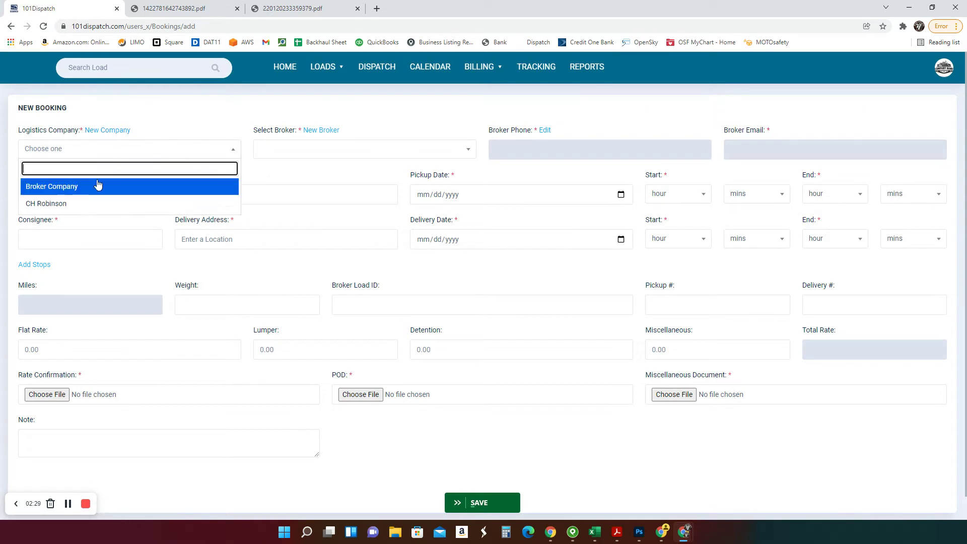
click(86, 186)
click(386, 150)
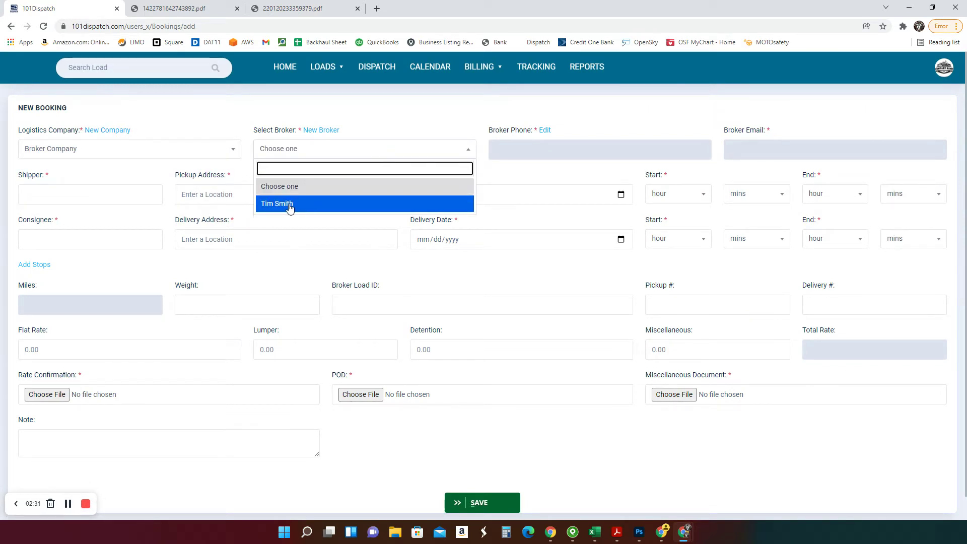
click(289, 206)
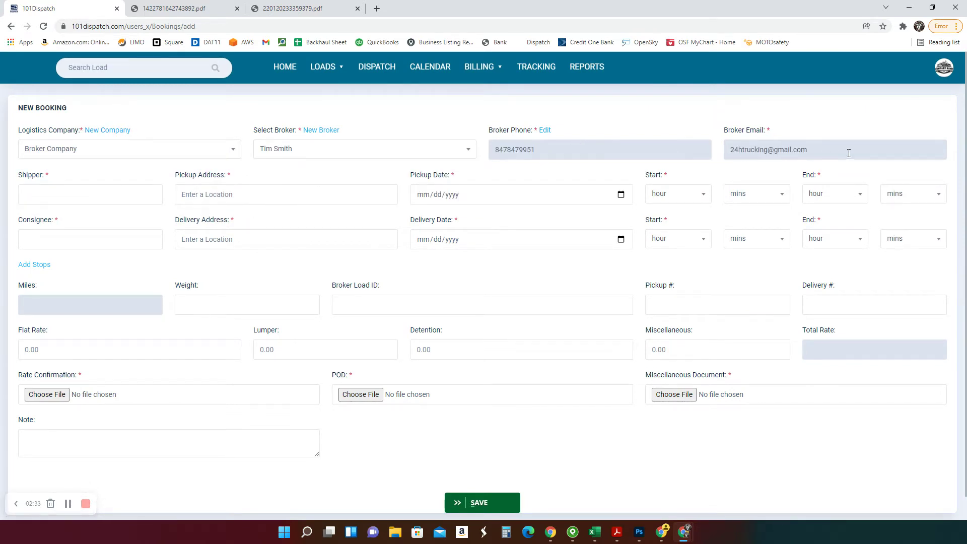
- Enter ABC Shipping as the shipper and fill in the pickup address with the suggested Loves Park, IL location
click(52, 202)
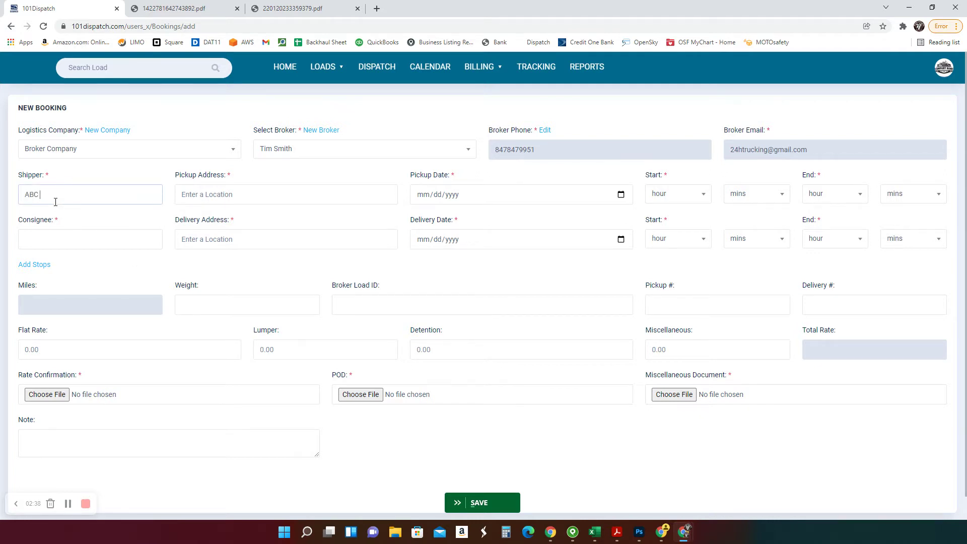
text(ABC Shipping)
click(233, 194)
text(500)
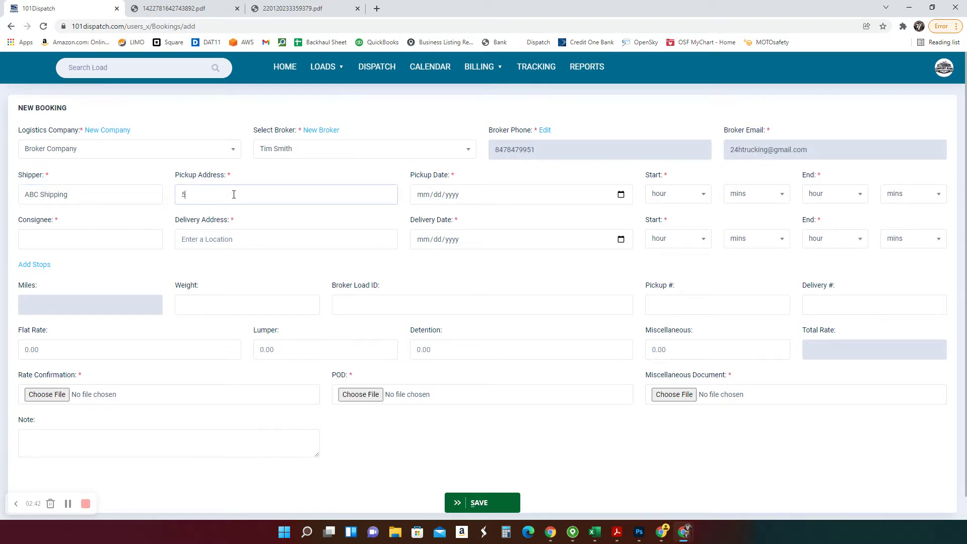
click(254, 213)
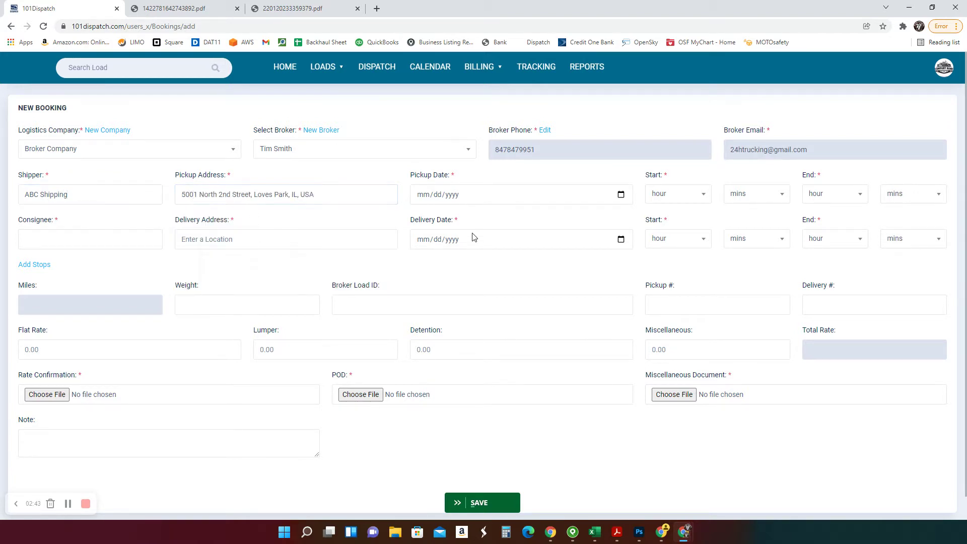
- Set the pickup date to 01/20/2022 and the pickup start time to 12:00
click(621, 195)
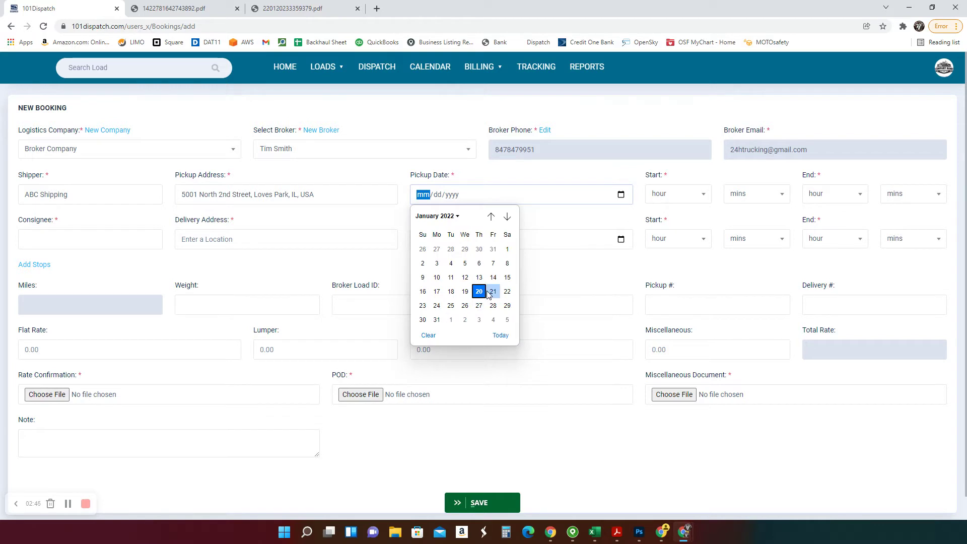
click(483, 294)
click(700, 196)
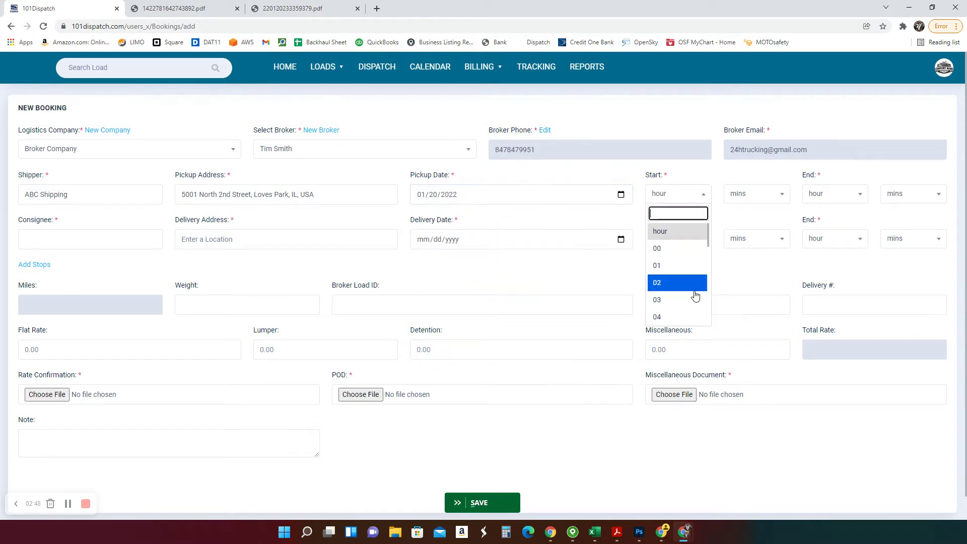
scroll(684, 292, down, 3)
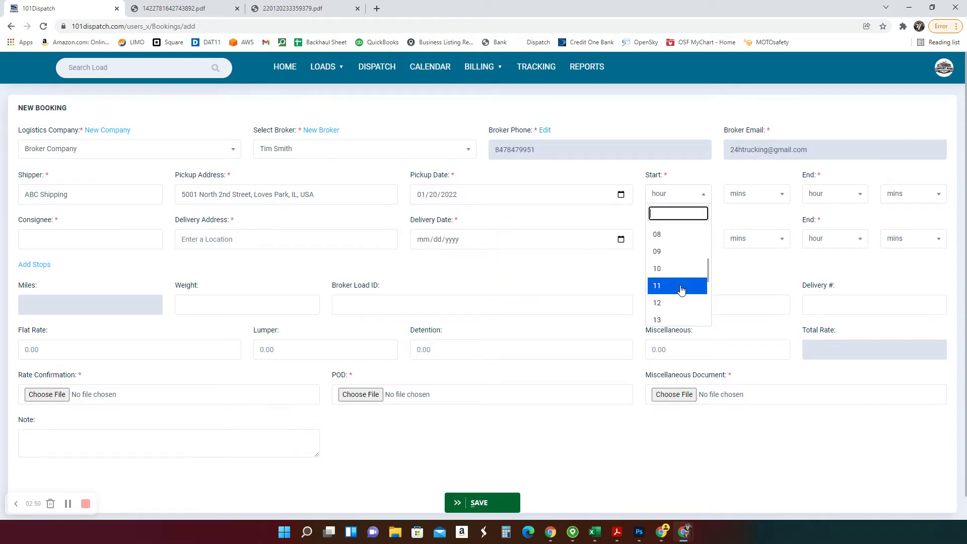
scroll(675, 272, down, 1)
click(670, 258)
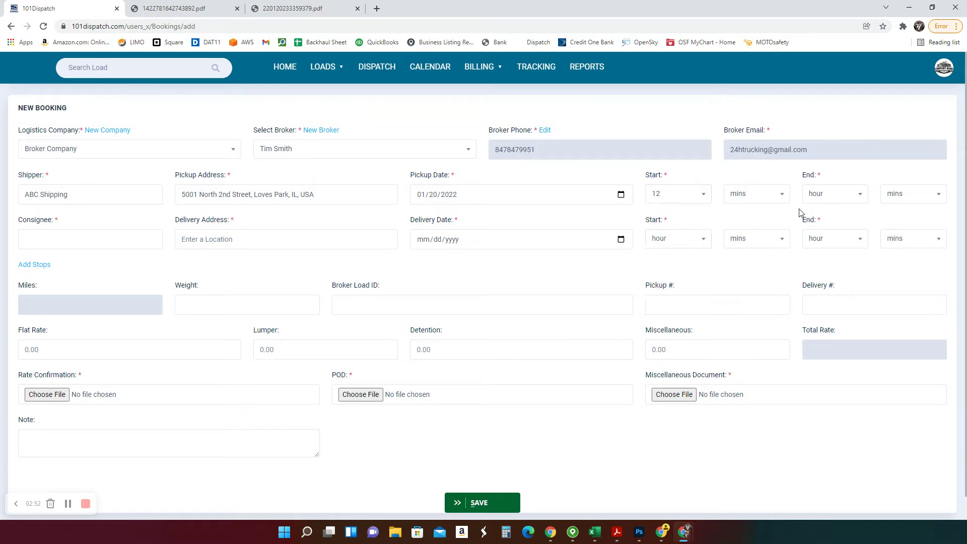
click(775, 199)
click(748, 254)
- Set the pickup end time to 12:00
click(846, 200)
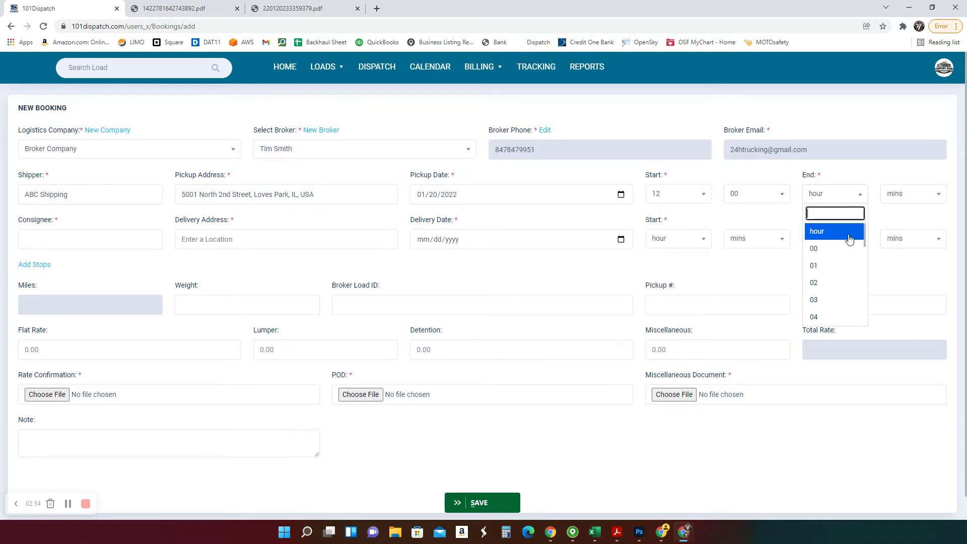
scroll(830, 277, down, 5)
scroll(835, 267, up, 2)
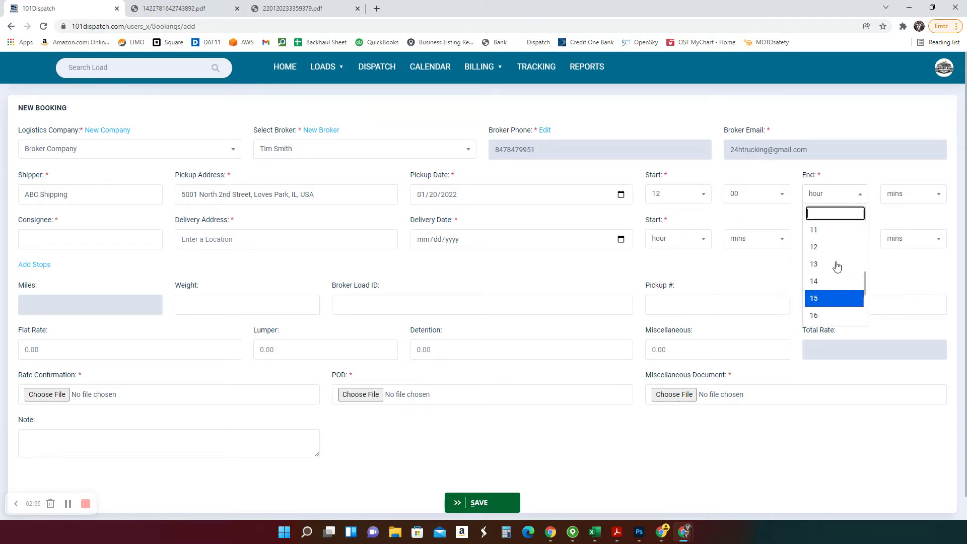
click(829, 269)
click(917, 199)
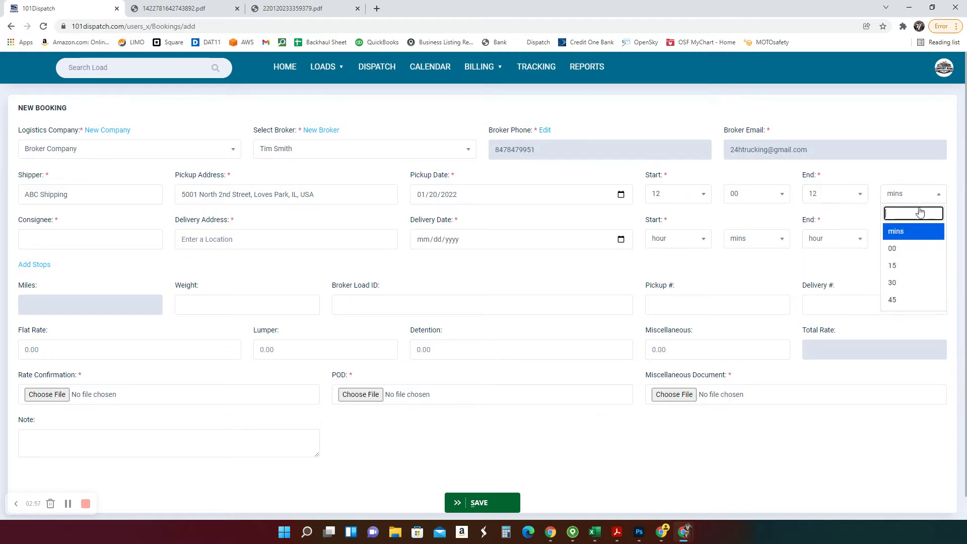
click(901, 248)
- Enter XYZ Receiving as the consignee and fill in the delivery address with the suggested Los Angeles, CA location
click(83, 242)
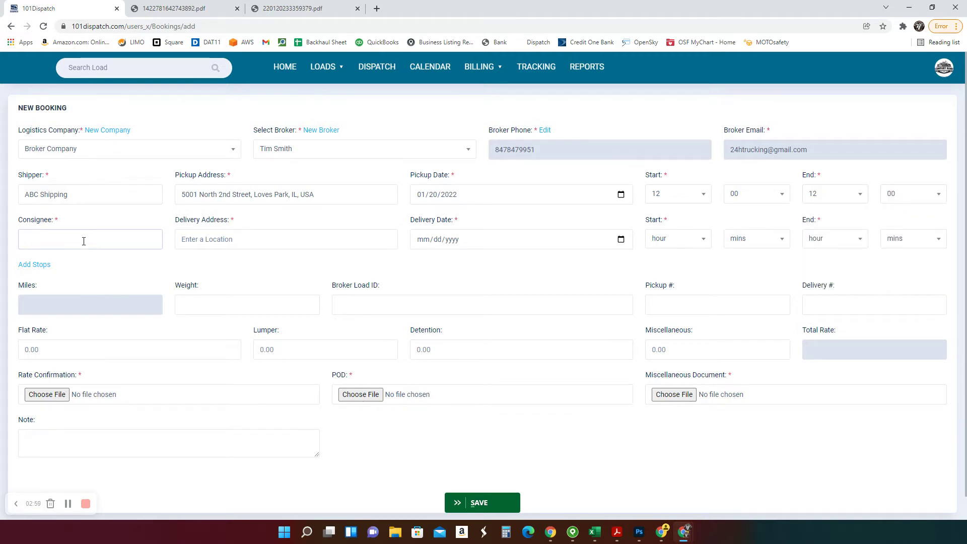
text(XYZ Receiving)
click(243, 244)
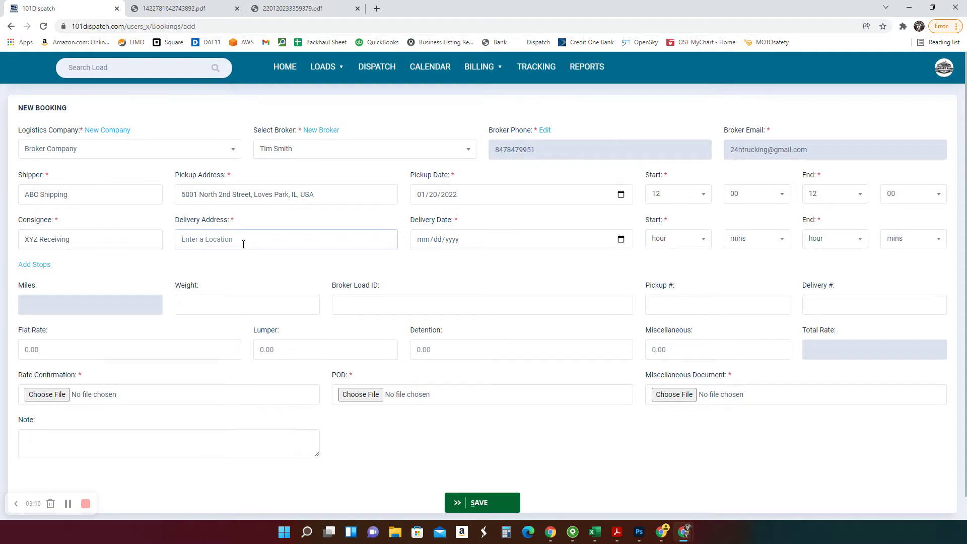
text(123 Stat)
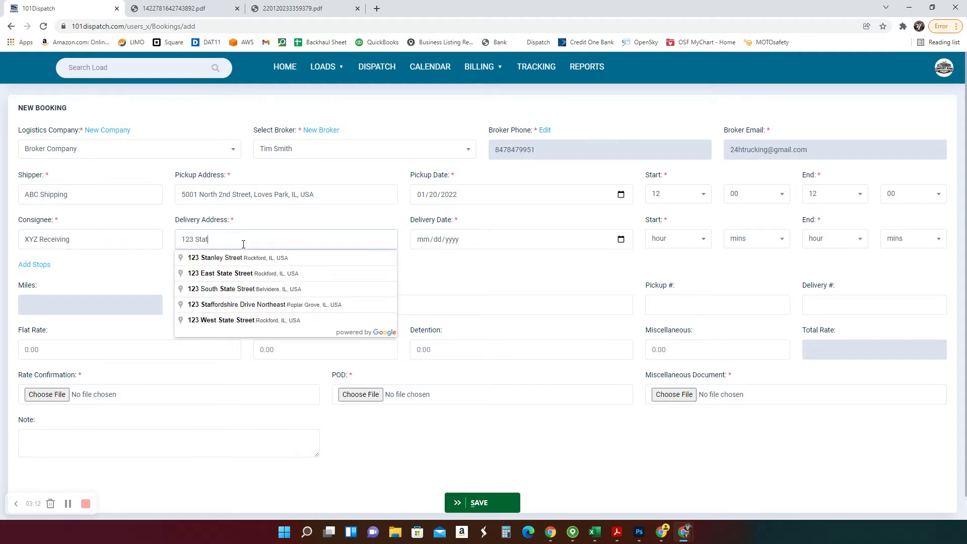
text(e Stree)
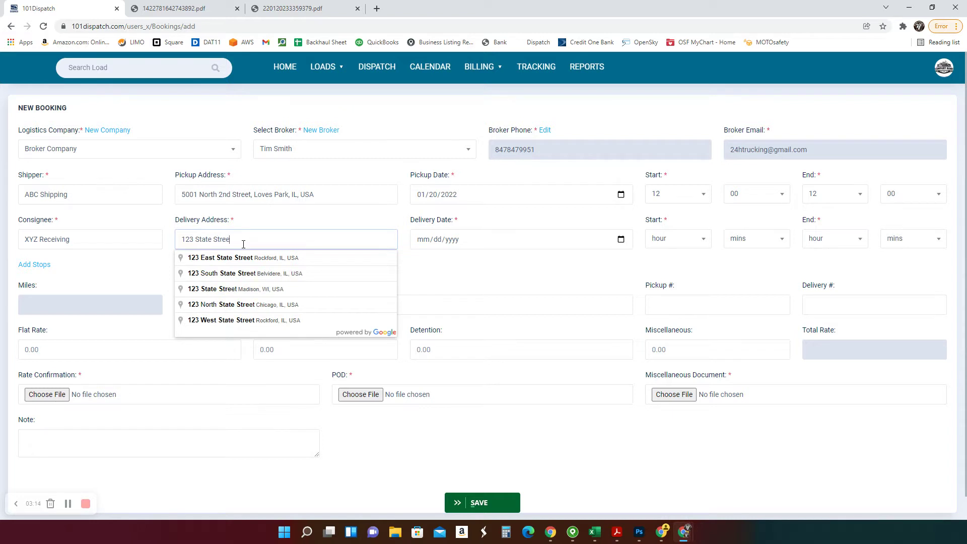
text(t Los)
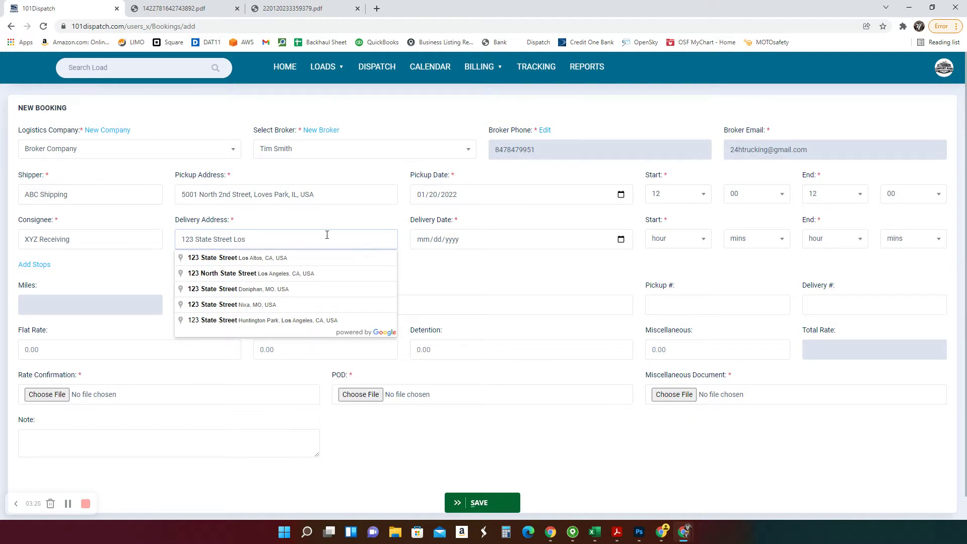
click(264, 275)
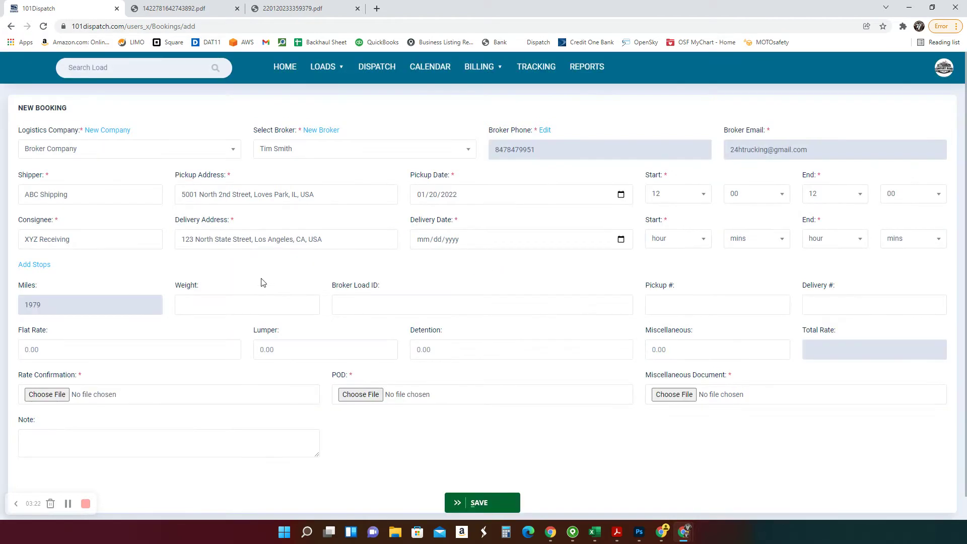
- Set the delivery date to 01/24/2022 and the delivery start time to 08:00
click(621, 239)
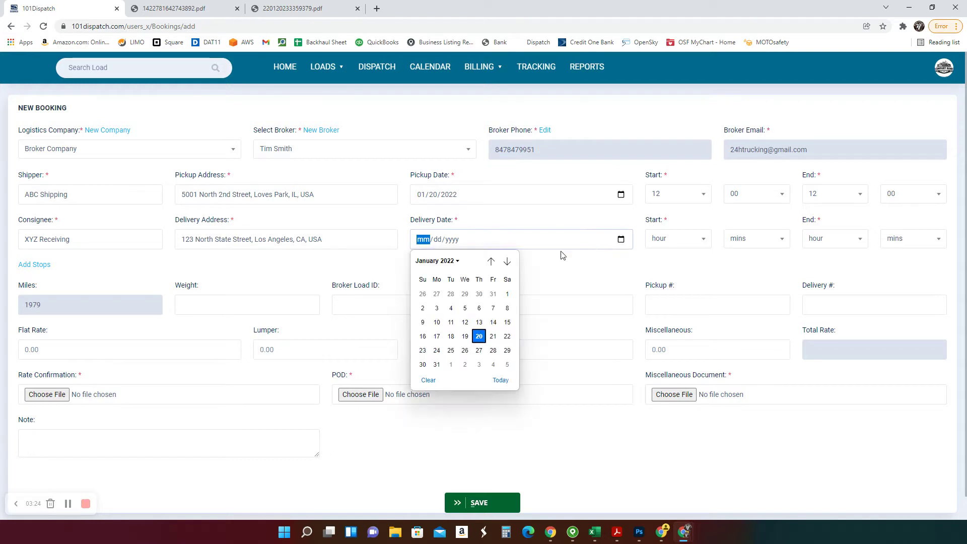
click(437, 352)
click(705, 242)
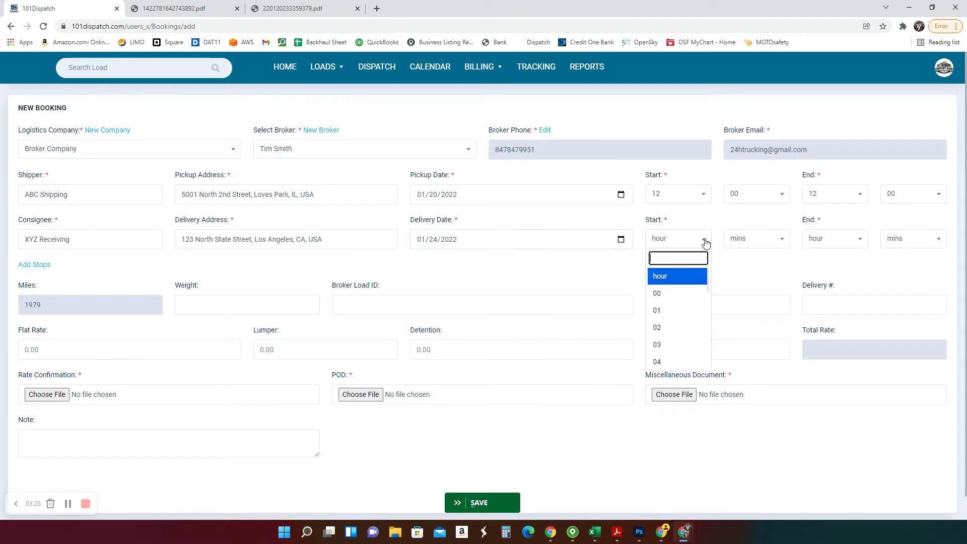
scroll(688, 318, down, 2)
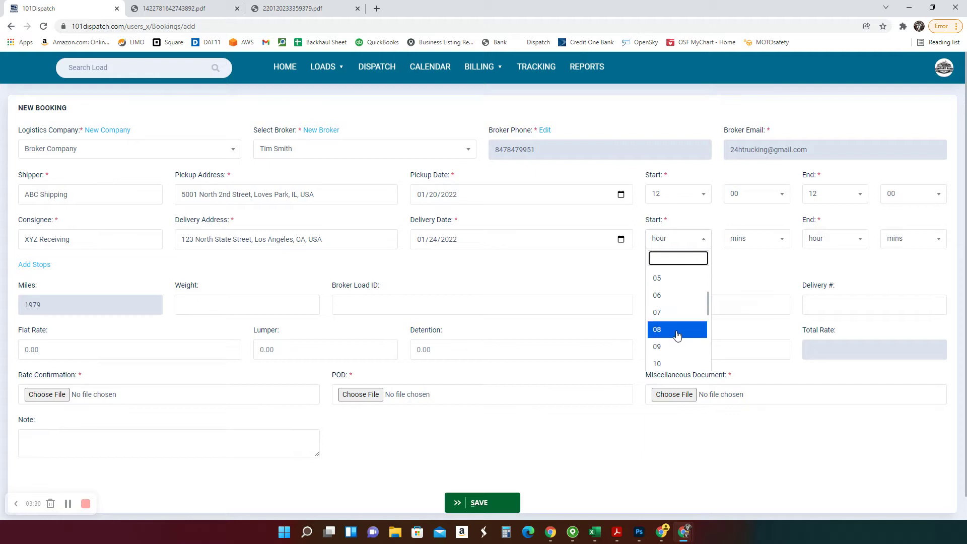
click(677, 335)
click(758, 240)
click(739, 289)
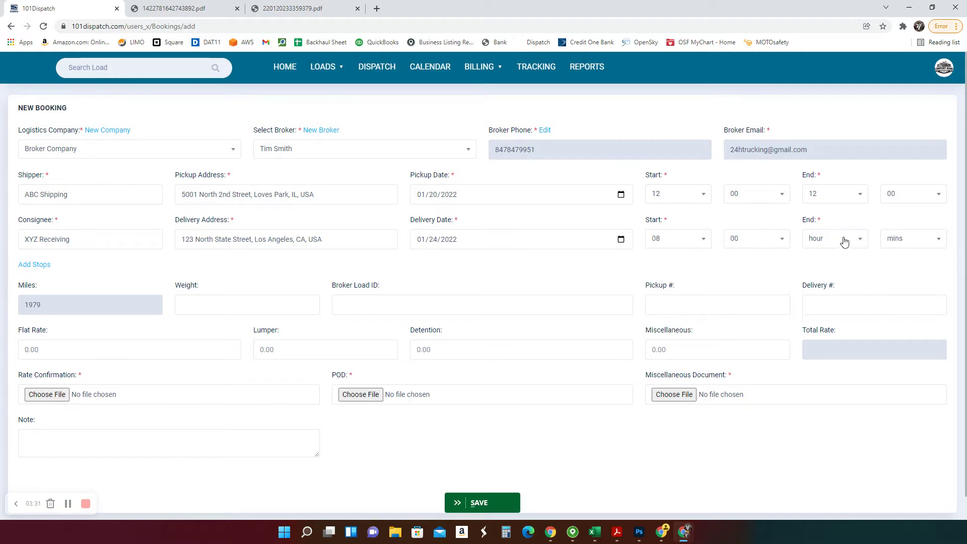
- Set the delivery end time to 12:00
click(844, 242)
scroll(853, 318, down, 3)
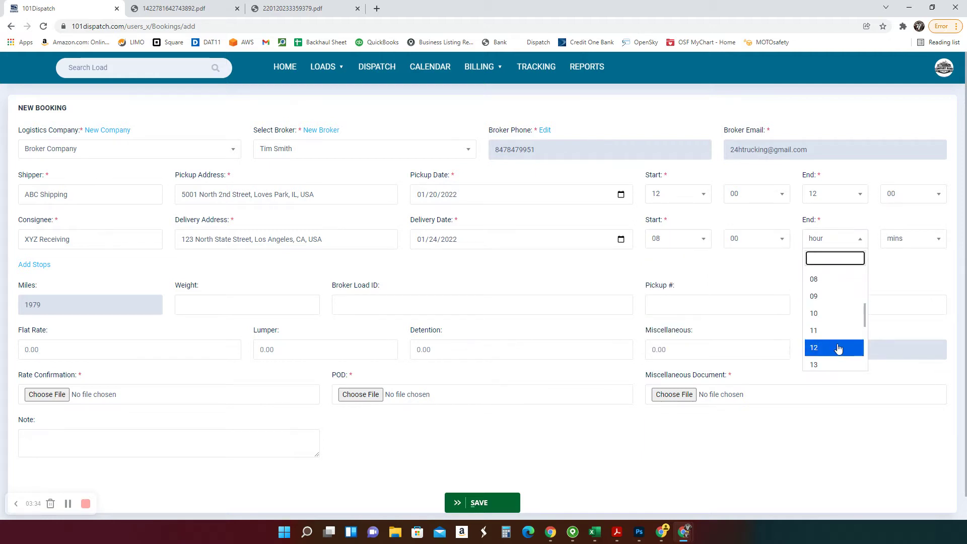
click(838, 349)
click(904, 241)
click(887, 295)
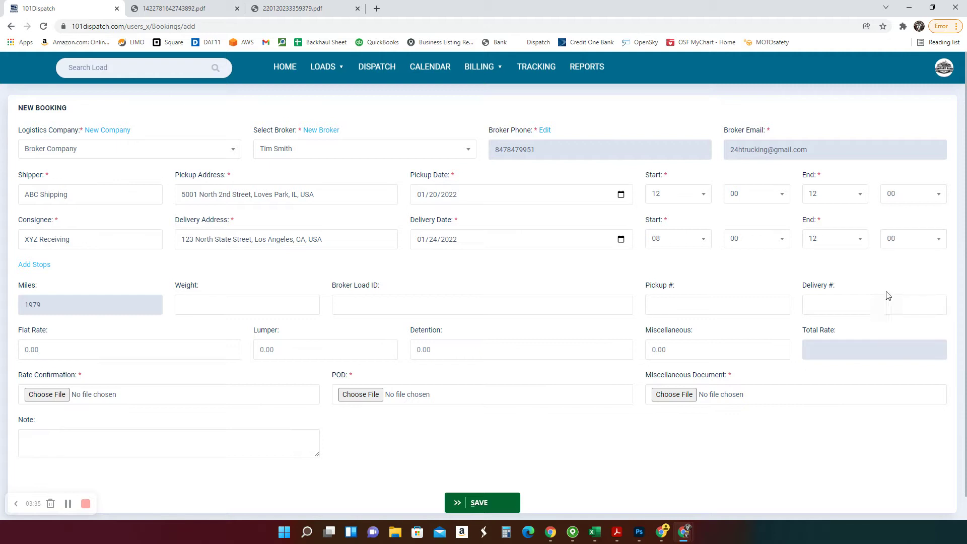
- Set the load's weight to 30000 and enter the broker load ID and the pickup number
double_click(58, 307)
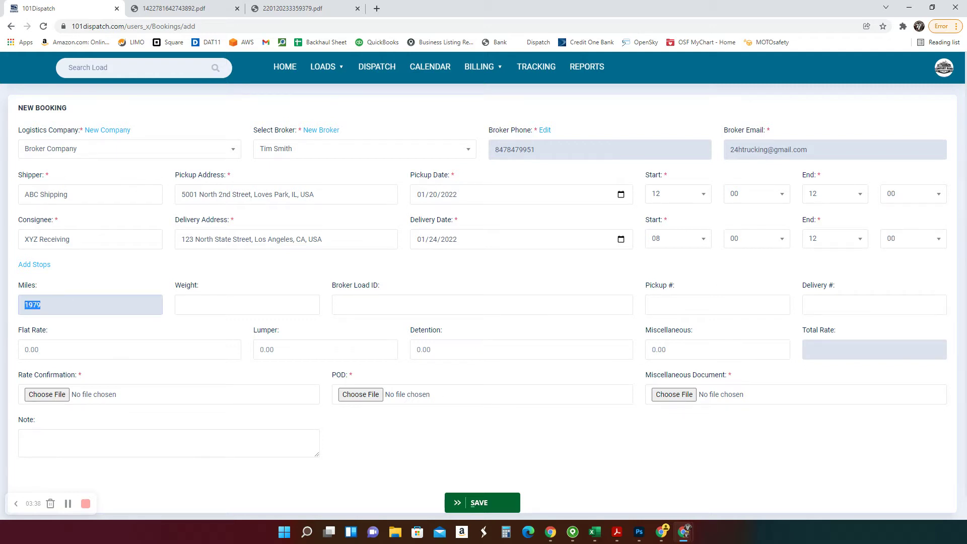
click(74, 307)
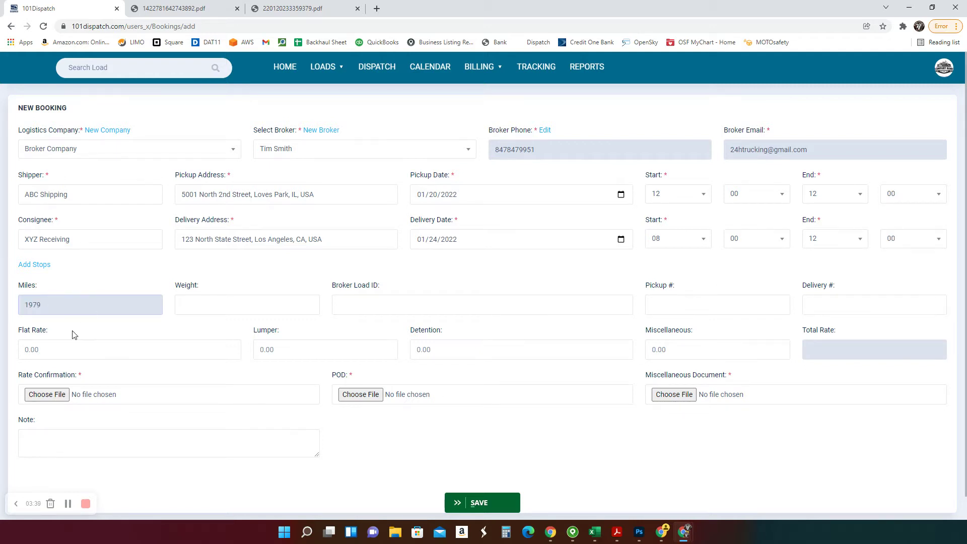
scroll(174, 323, down, 1)
click(206, 280)
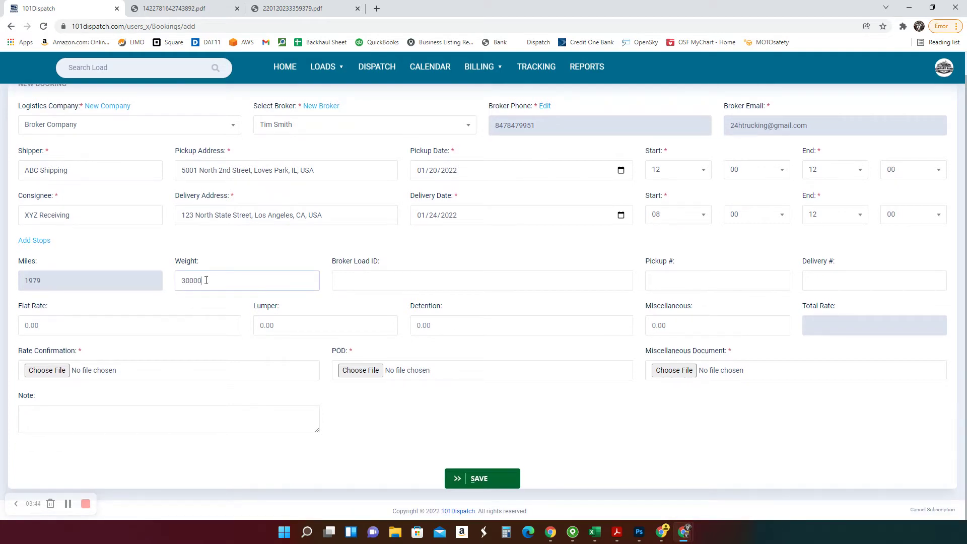
click(362, 285)
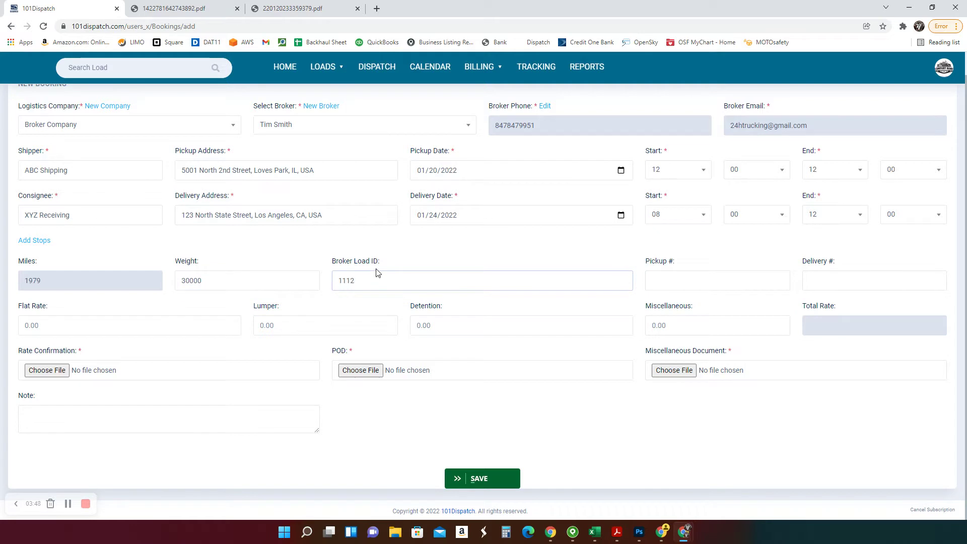
click(663, 275)
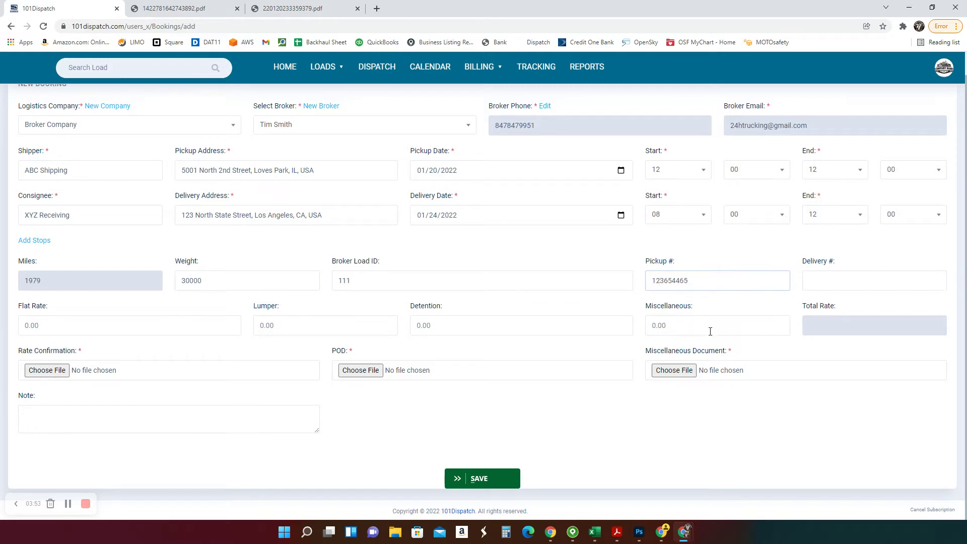
click(753, 266)
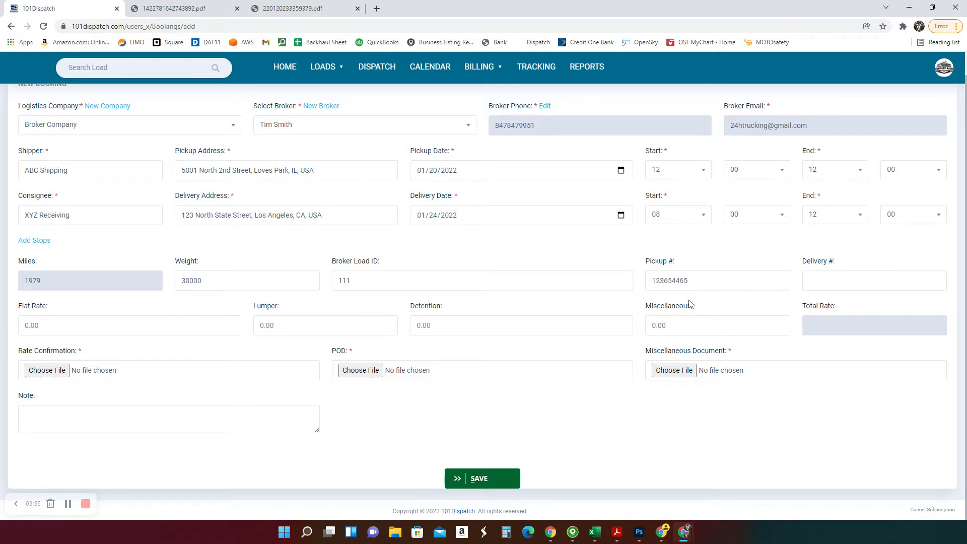
- Set the load's flat rate to 4000
click(94, 417)
click(57, 372)
click(21, 326)
text(4000)
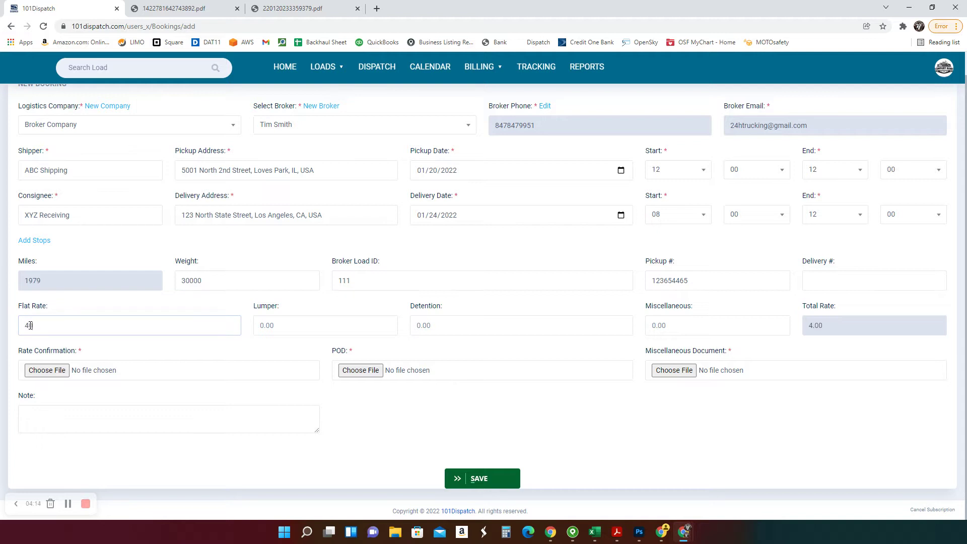
- Attach the rate confirmation file to the booking and save the booking
click(318, 357)
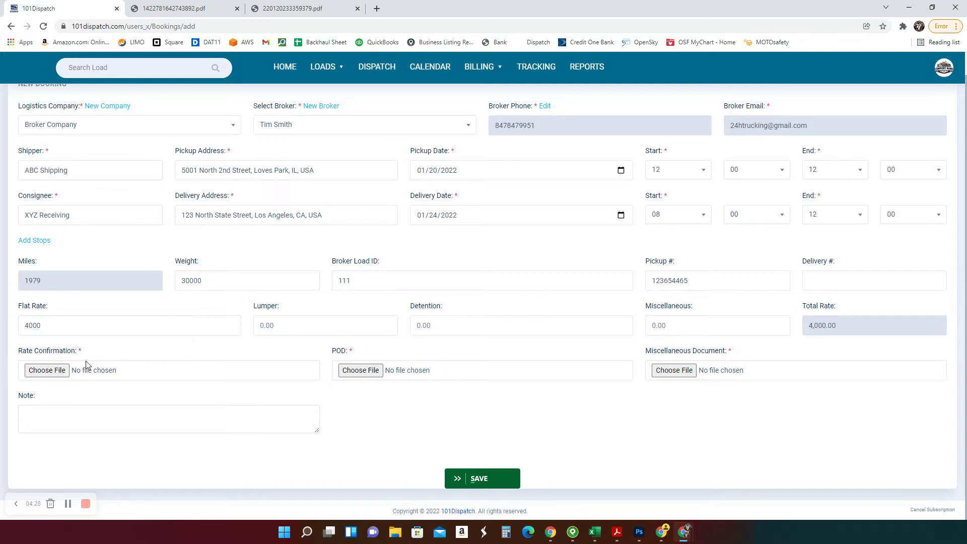
click(52, 375)
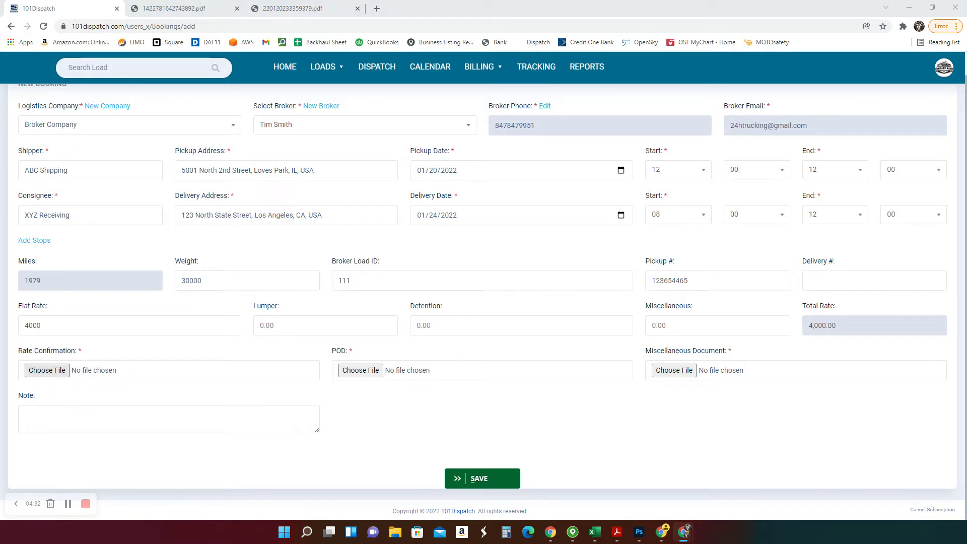
double_click(90, 401)
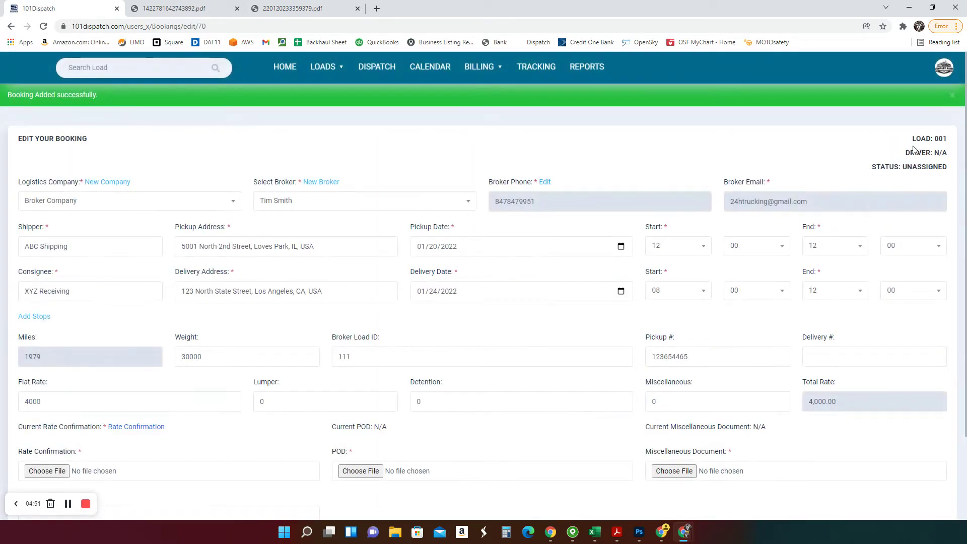
- Check the saved booking's load number, driver and status, and open its uploaded rate confirmation document
drag(934, 138, 911, 139)
click(870, 160)
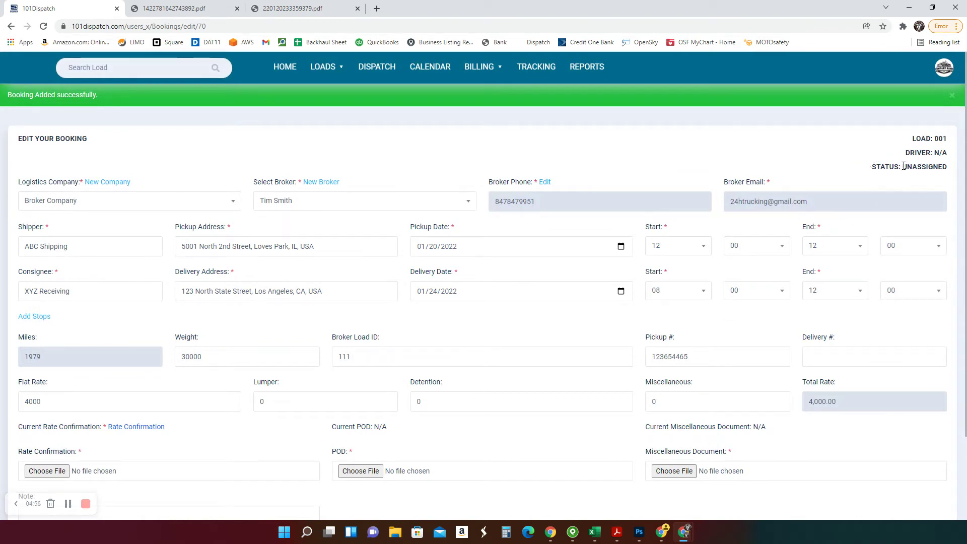
scroll(244, 371, down, 3)
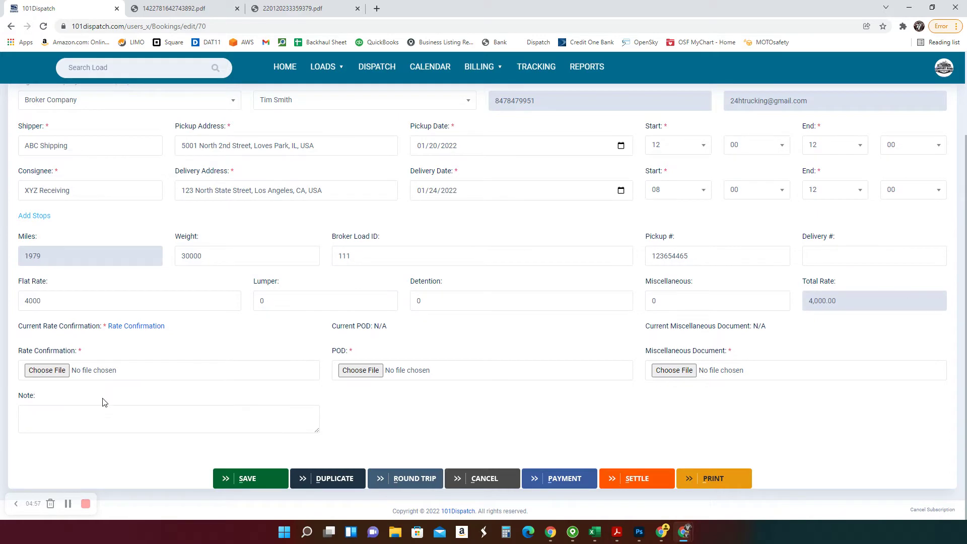
click(131, 328)
scroll(595, 235, down, 3)
scroll(299, 160, up, 3)
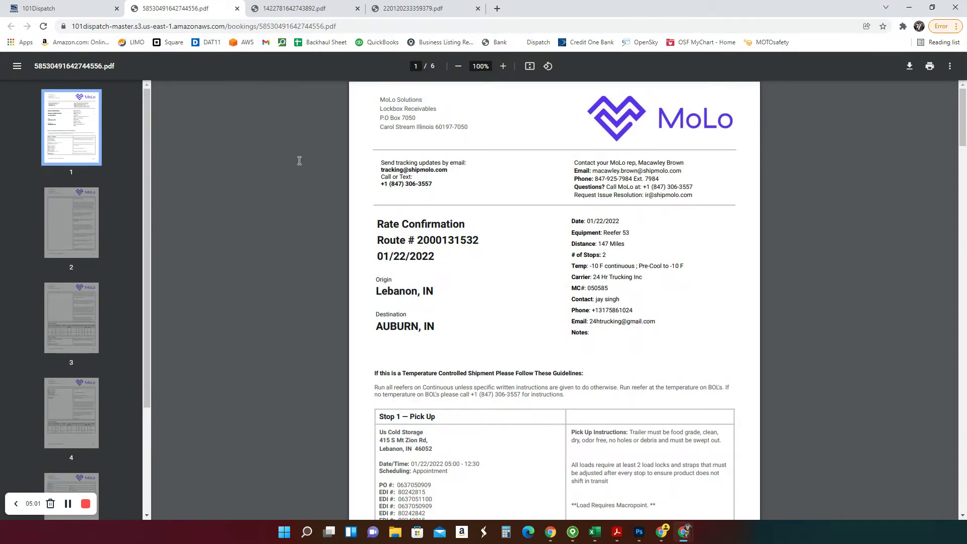
- Return to the saved booking form, look over its details, and go back to the home dashboard
click(66, 9)
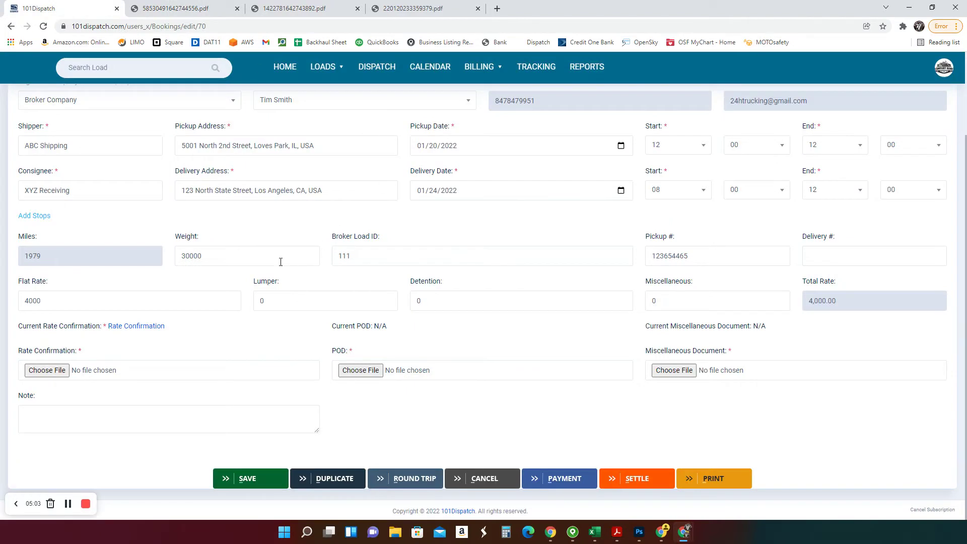
scroll(468, 369, up, 1)
scroll(356, 477, down, 1)
click(335, 479)
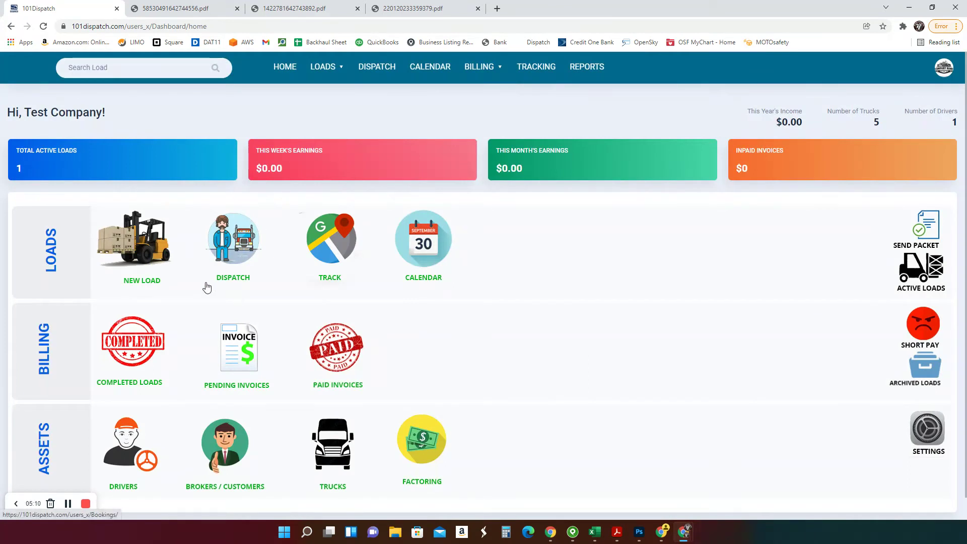
- View the load in the dispatch list for its pickup date and for 01/24/2022, then return to the current dispatch page
click(233, 246)
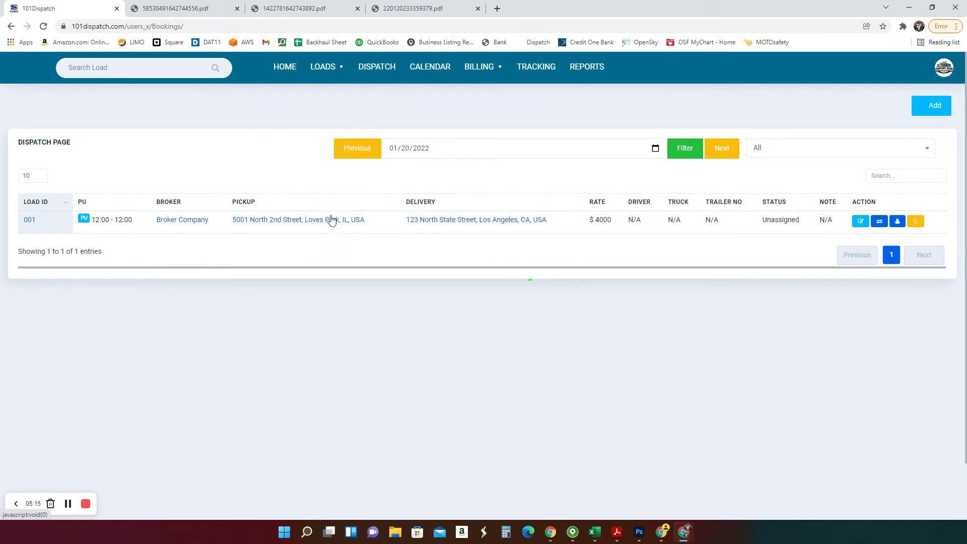
click(724, 151)
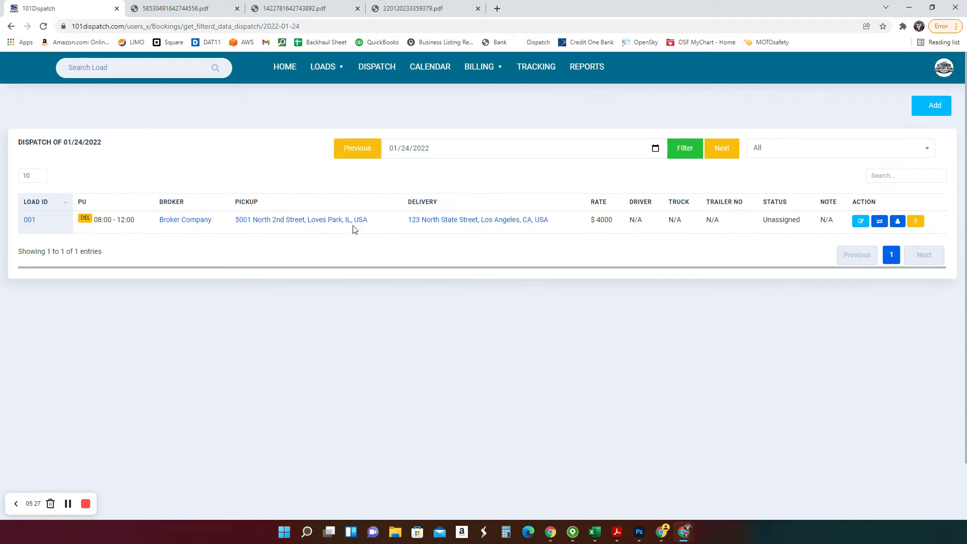
click(372, 67)
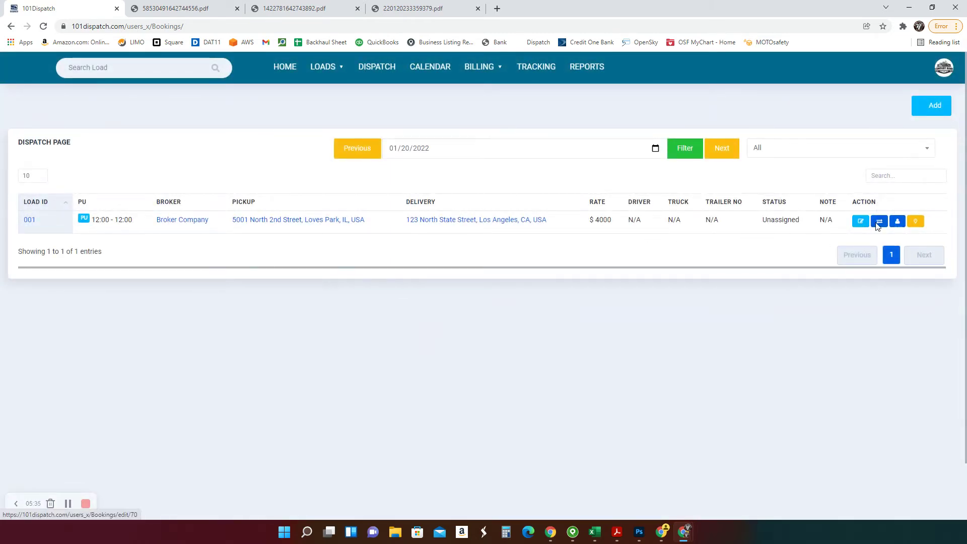
- Assign the available driver to the unassigned load on the dispatch page
click(897, 222)
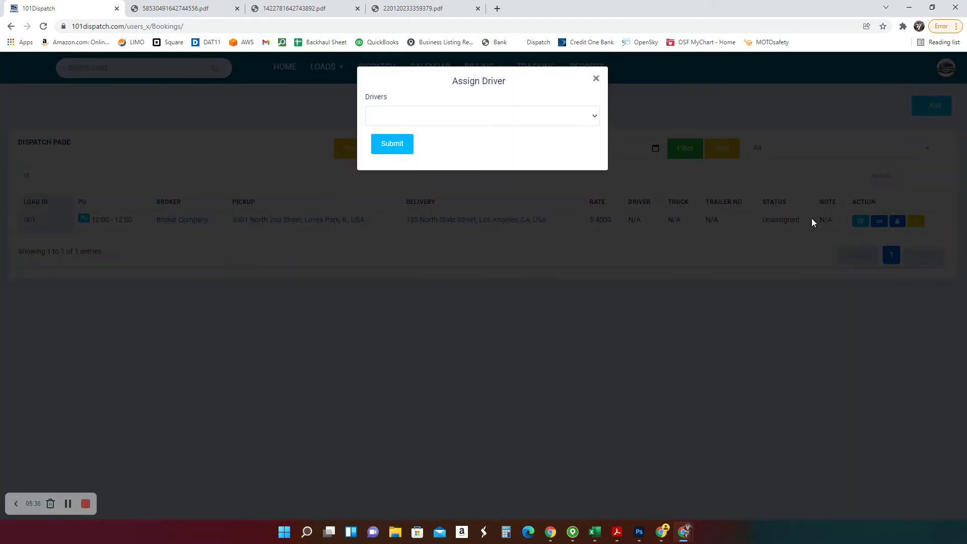
click(456, 116)
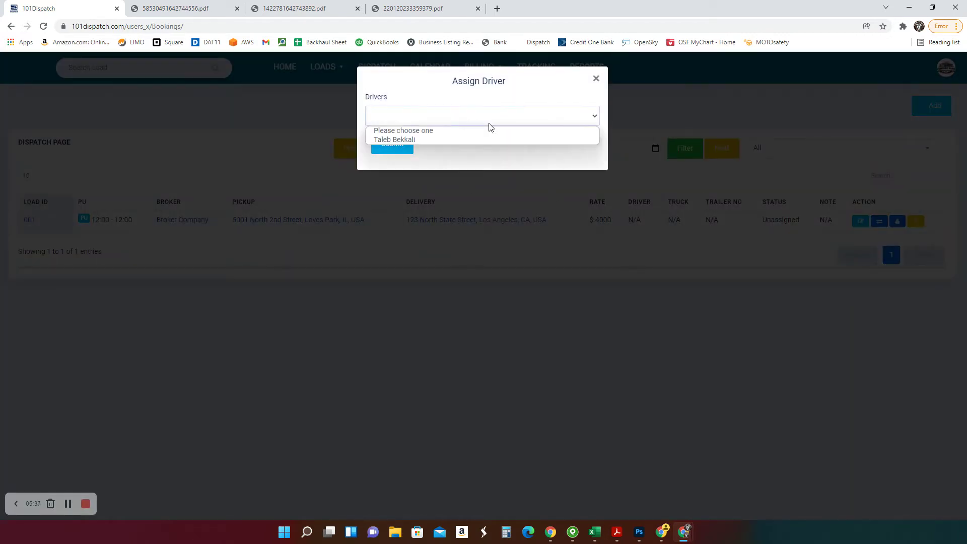
click(460, 139)
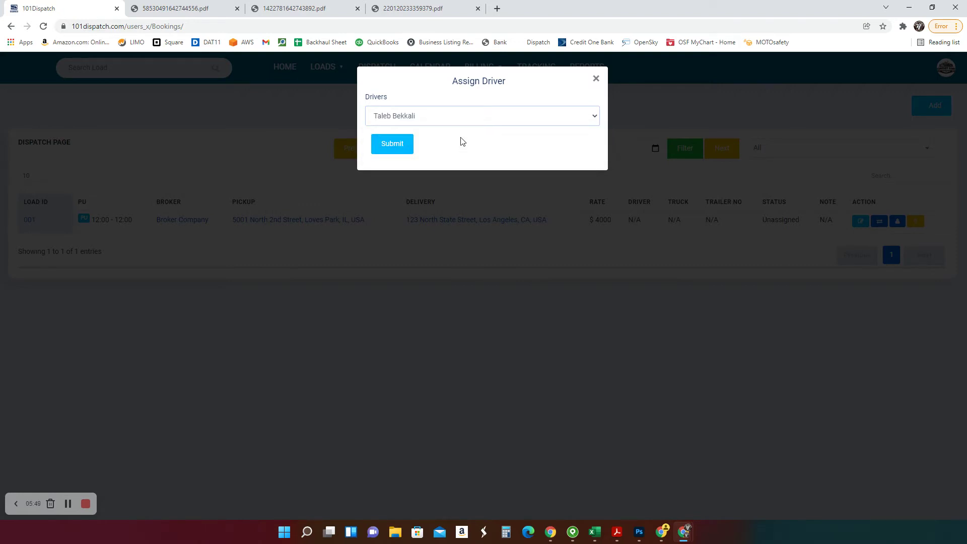
click(392, 144)
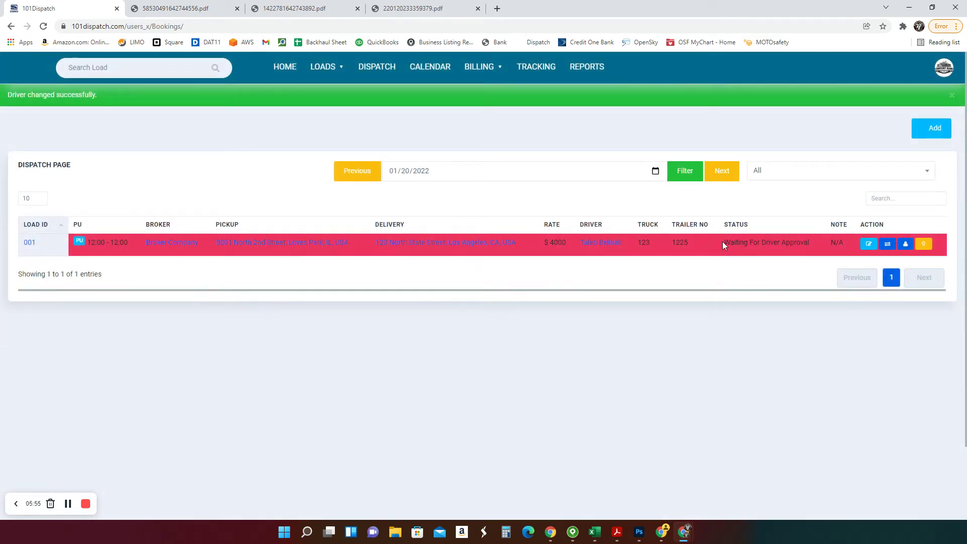
- Check the load's status on the dispatch page as the driver accepts the load and reaches the pickup location
drag(722, 242, 822, 246)
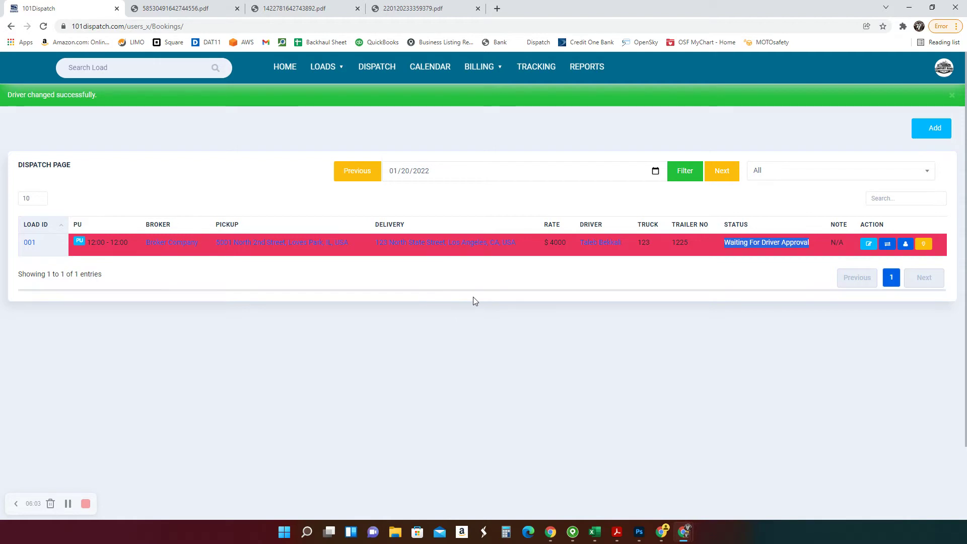
click(478, 284)
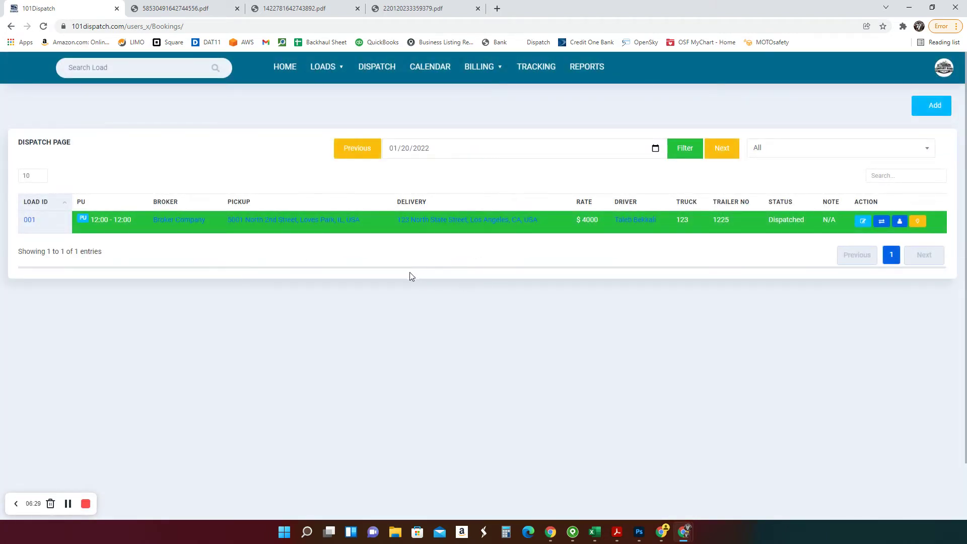
drag(768, 220, 806, 230)
click(786, 240)
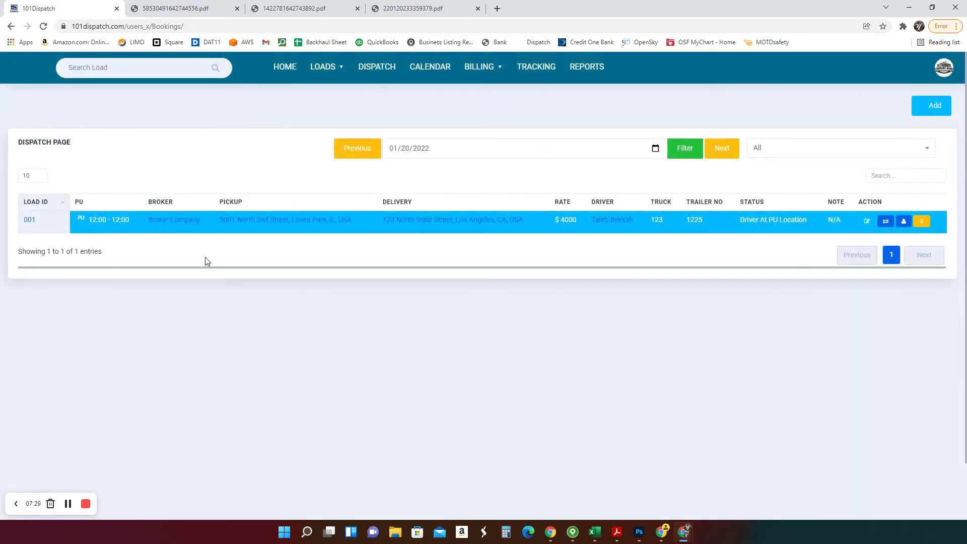
drag(737, 221, 810, 216)
click(778, 240)
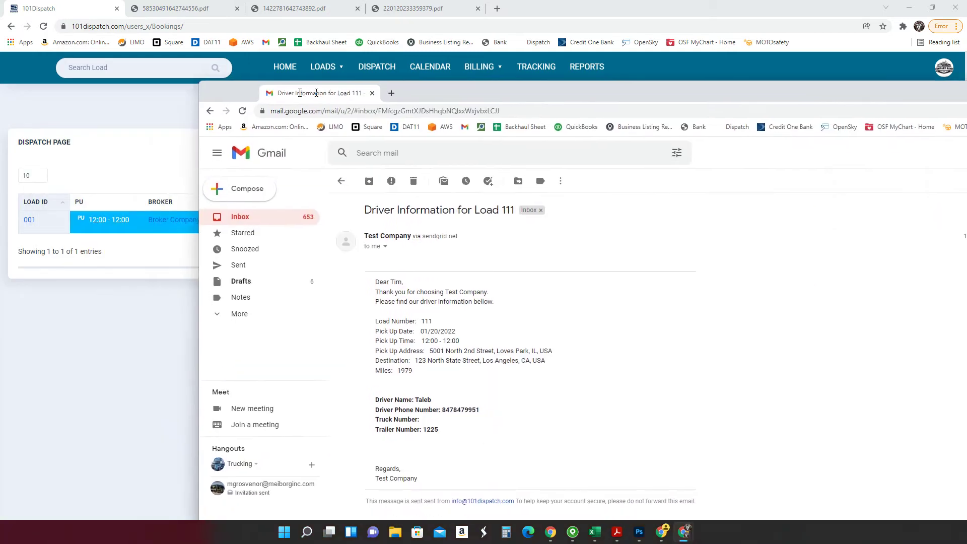
- Switch to the Driver Information email in Gmail and examine its load number, pickup, destination and driver details, then move its window away
drag(243, 386, 328, 414)
click(321, 378)
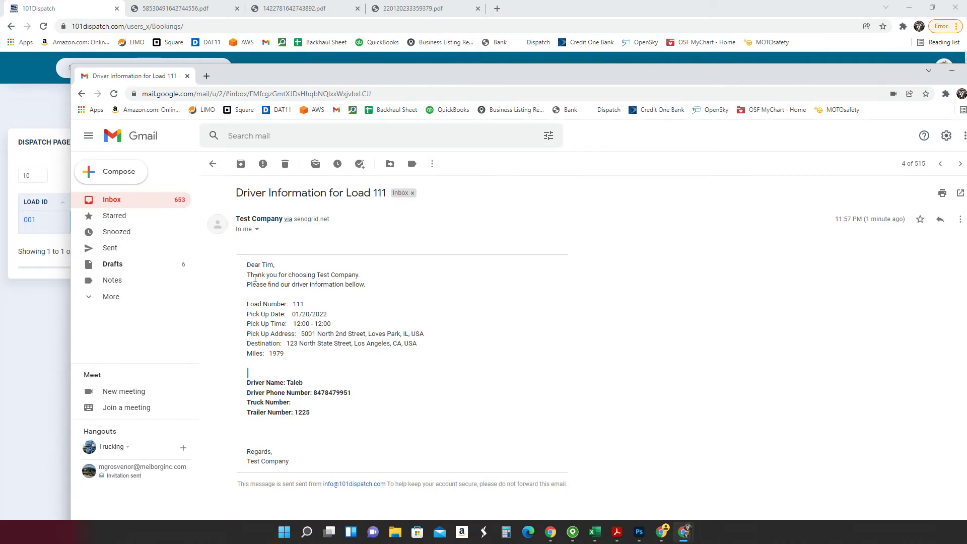
scroll(290, 292, down, 1)
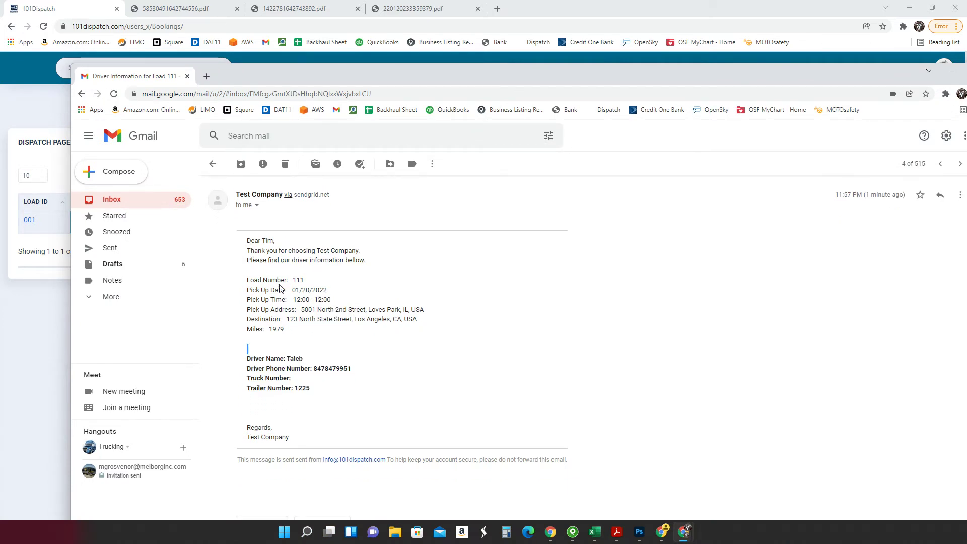
double_click(297, 280)
drag(319, 75, 299, 93)
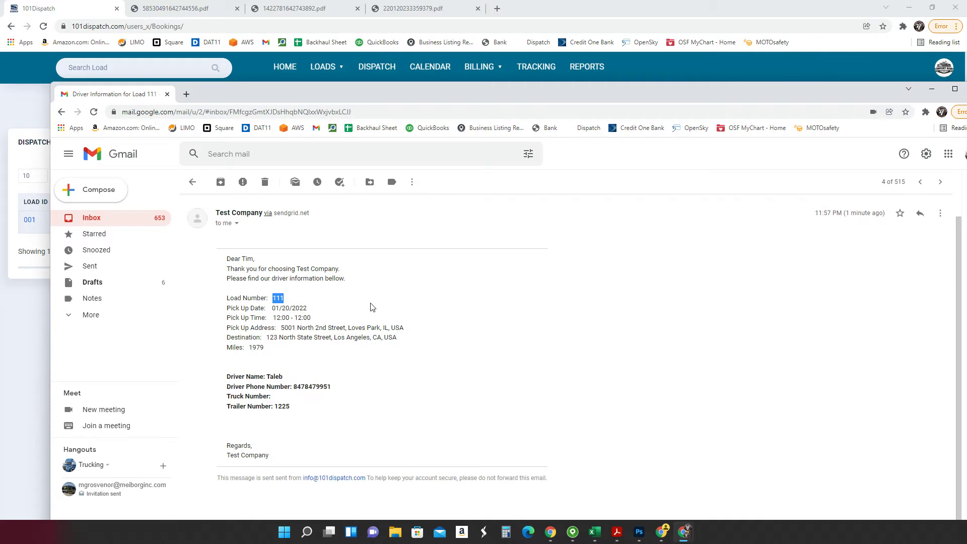
click(352, 311)
drag(228, 366, 318, 417)
click(336, 410)
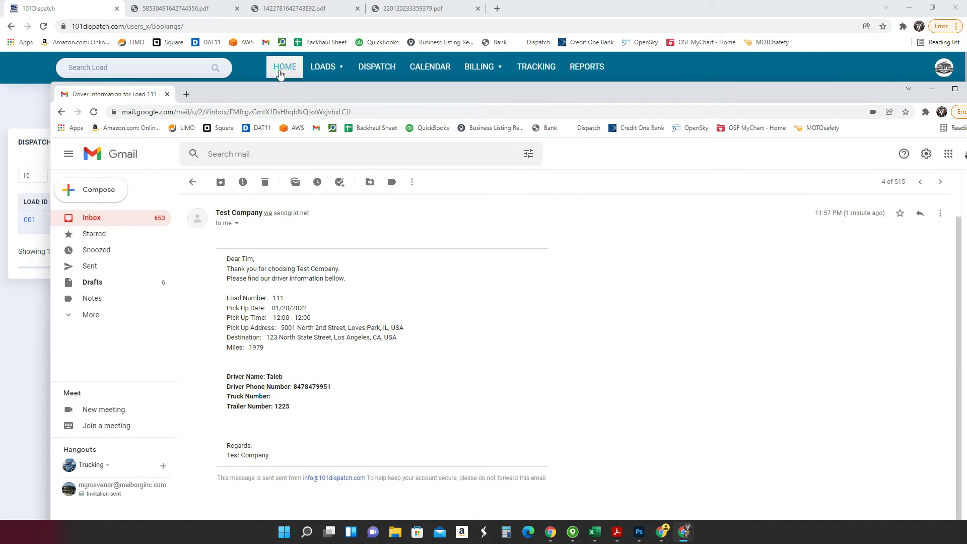
drag(343, 88, 0, 136)
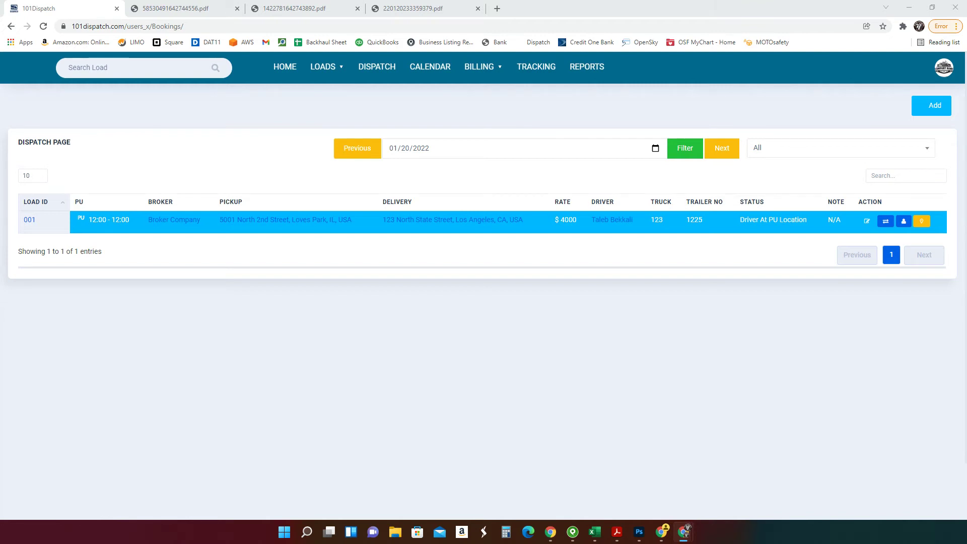
drag(0, 136, 163, 65)
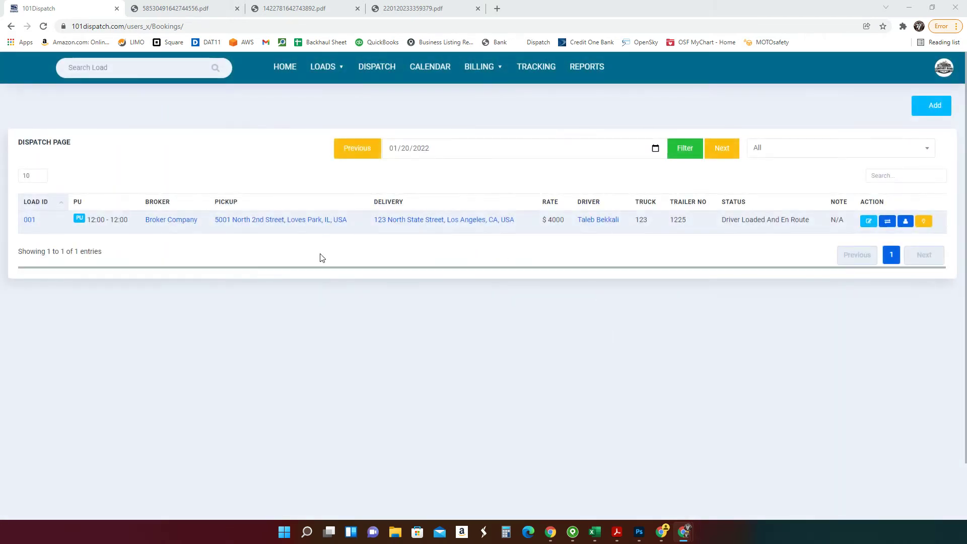
- Check the load's updated status on the dispatch page and return to the home dashboard
drag(722, 220, 805, 220)
click(748, 254)
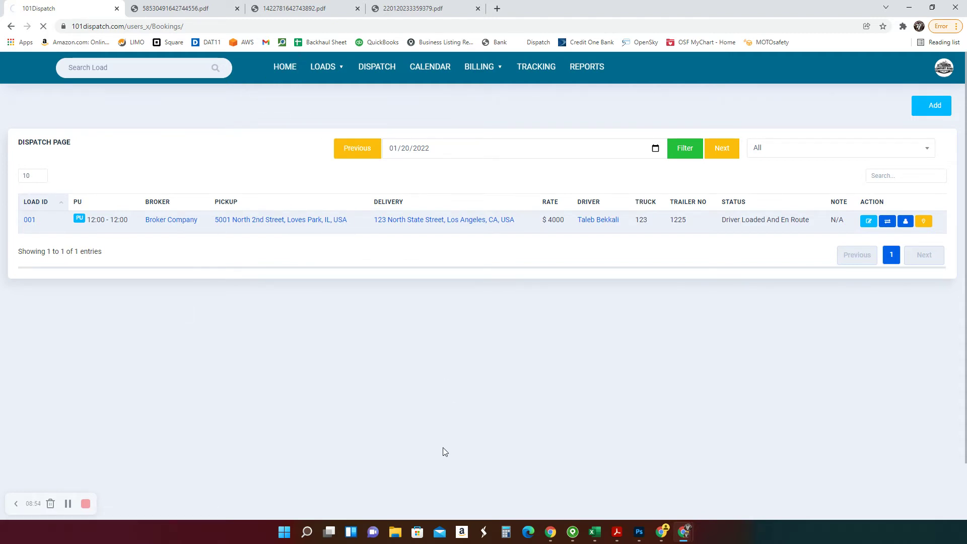
click(280, 75)
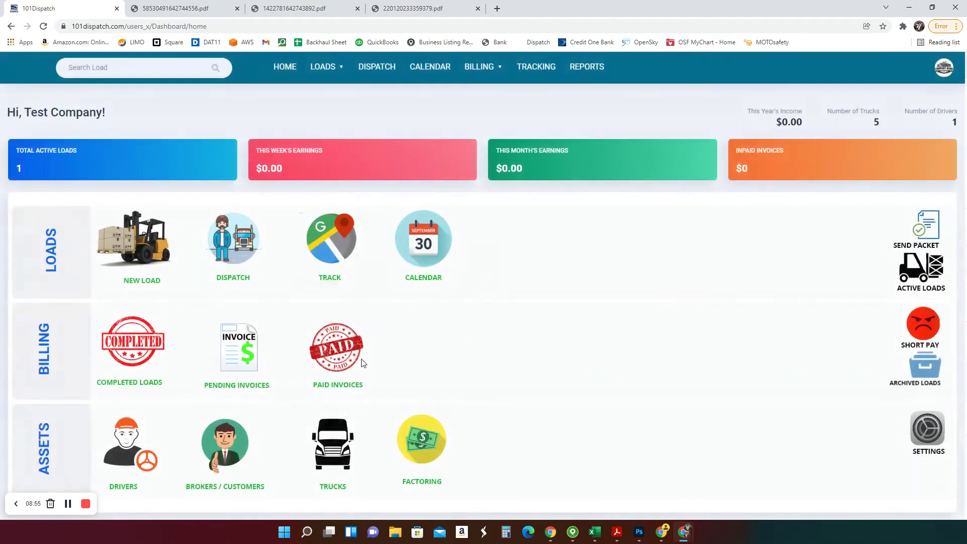
- Locate the assigned driver's truck on the tracking map and view its truck and trailer details
click(337, 249)
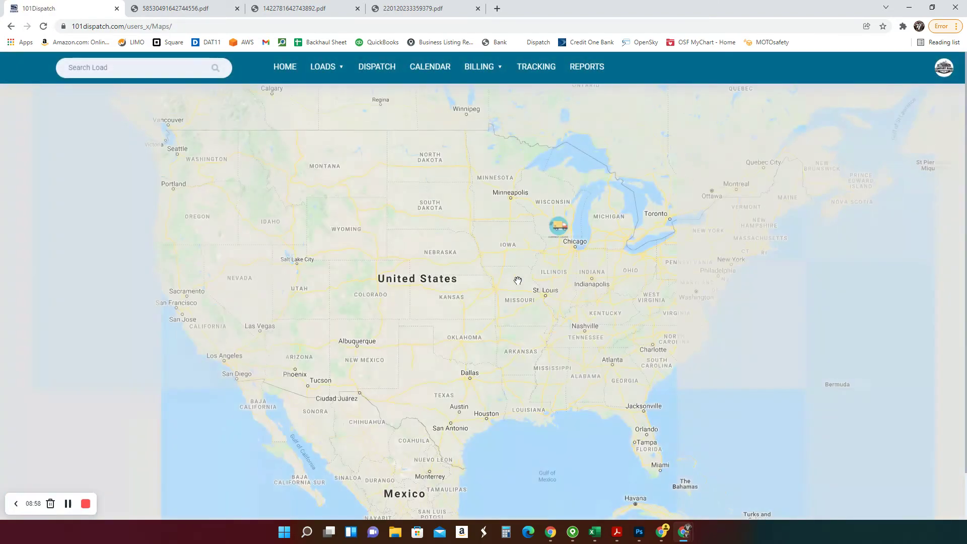
scroll(568, 254, up, 1)
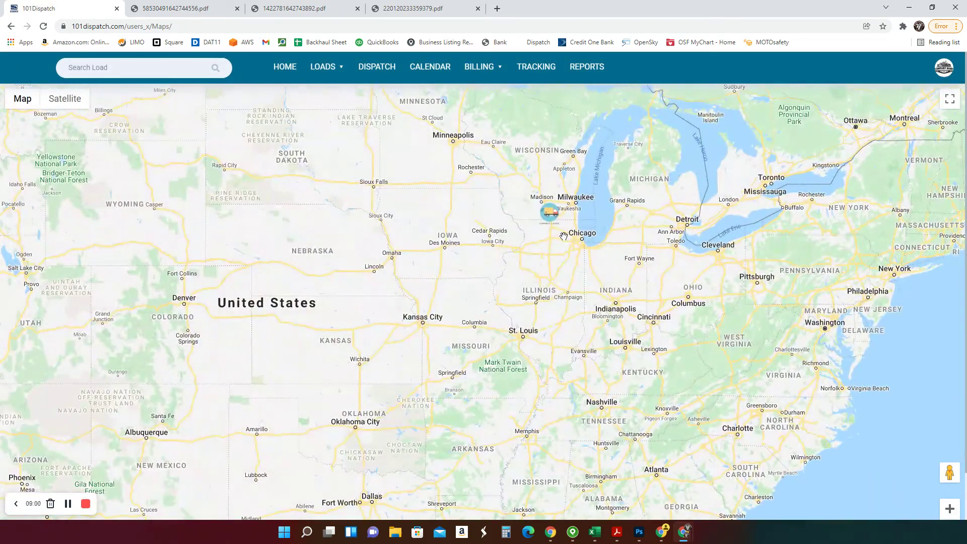
scroll(559, 231, up, 2)
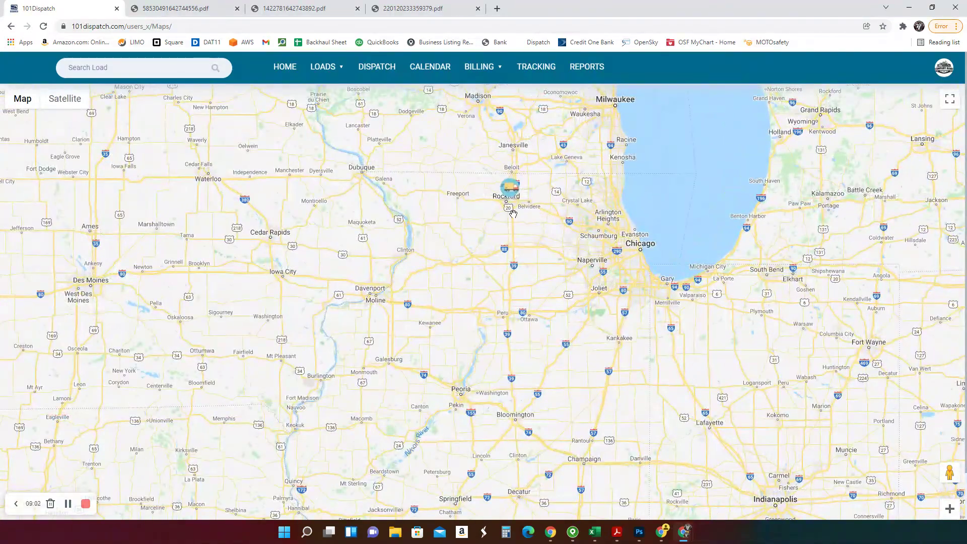
scroll(528, 204, up, 1)
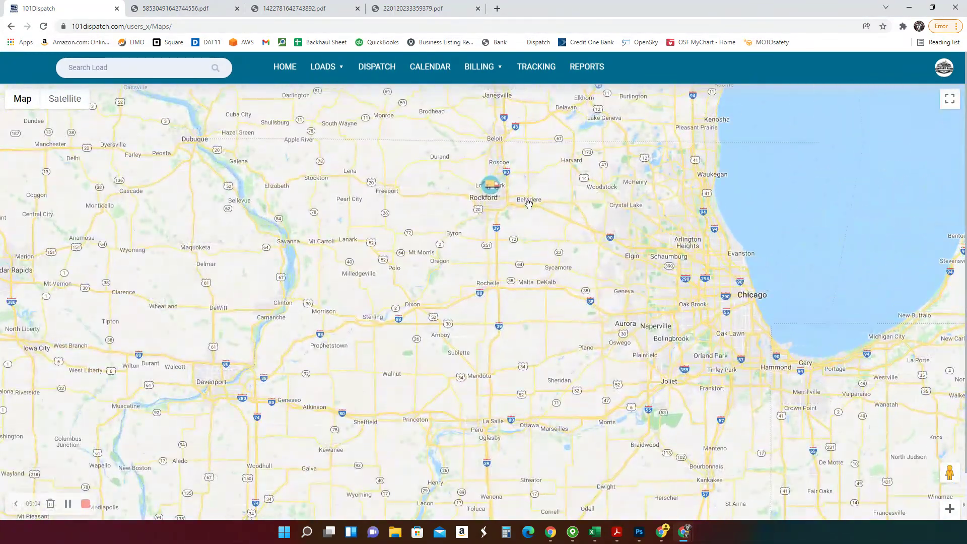
click(493, 190)
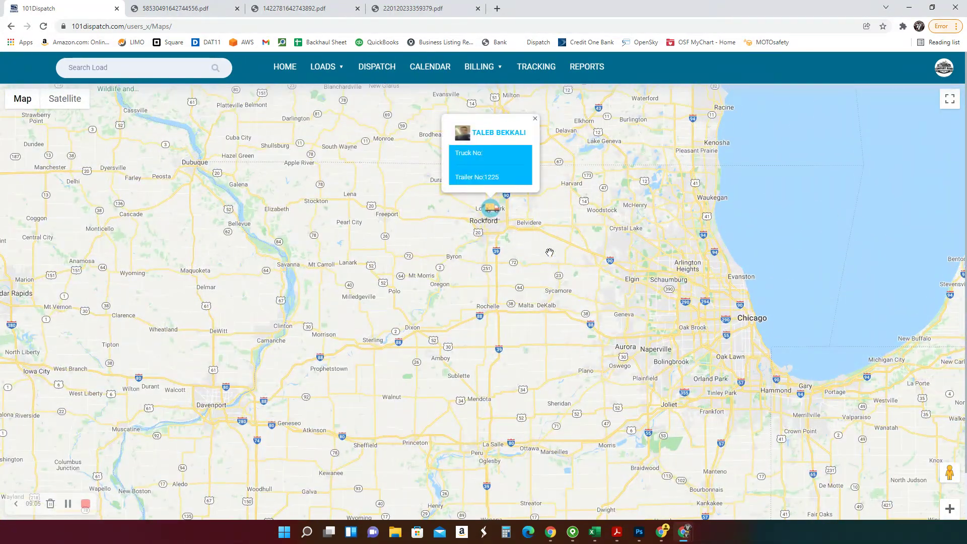
click(533, 119)
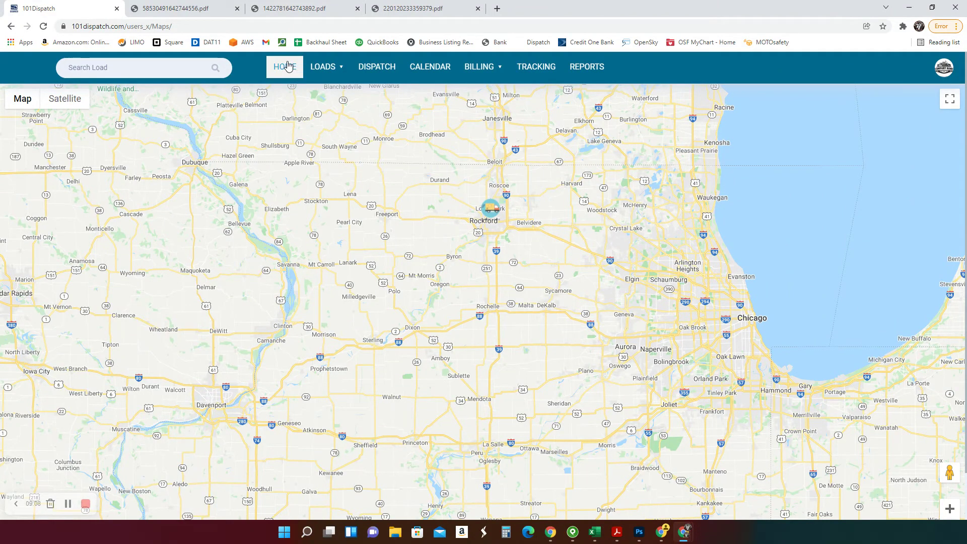
- Open the dispatch page and show the list for the load's delivery date, 01/24/2022
click(378, 71)
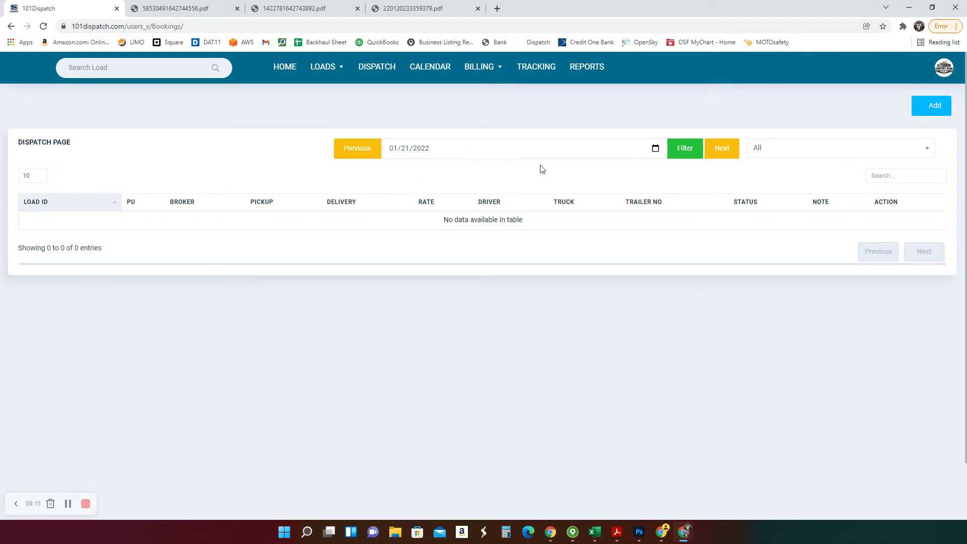
click(357, 148)
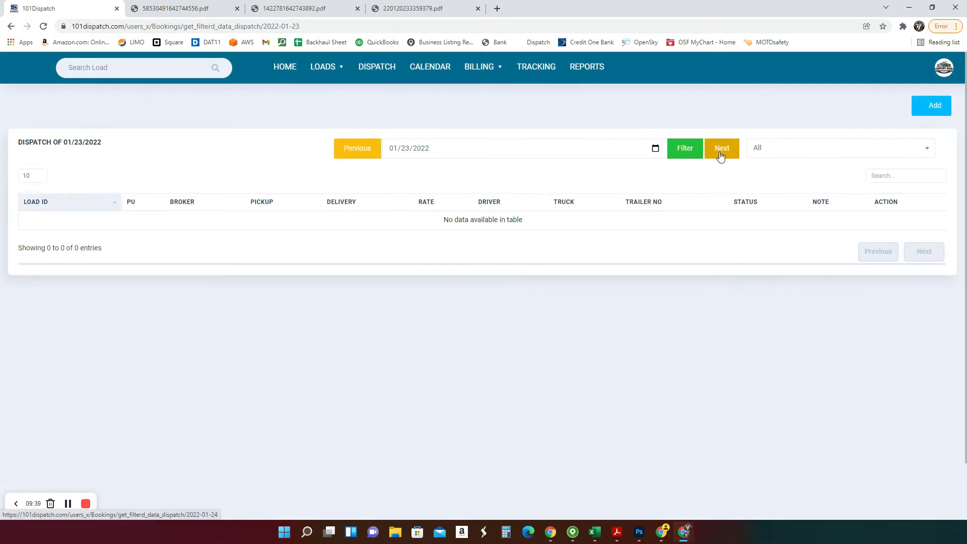
click(719, 153)
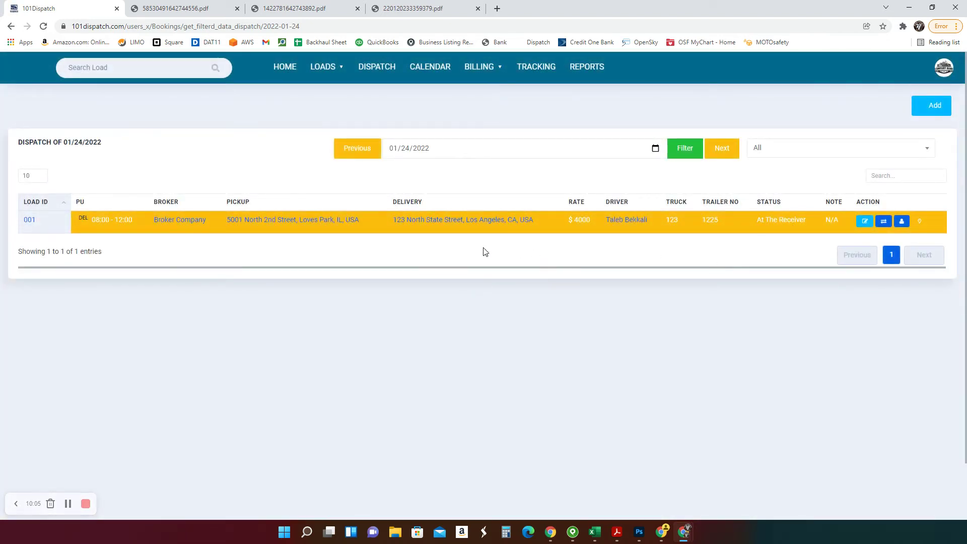
- Check the load's delivery status in the 01/24/2022 dispatch list as the driver progresses from arrival to completion
drag(760, 220, 796, 216)
click(787, 239)
scroll(378, 319, down, 1)
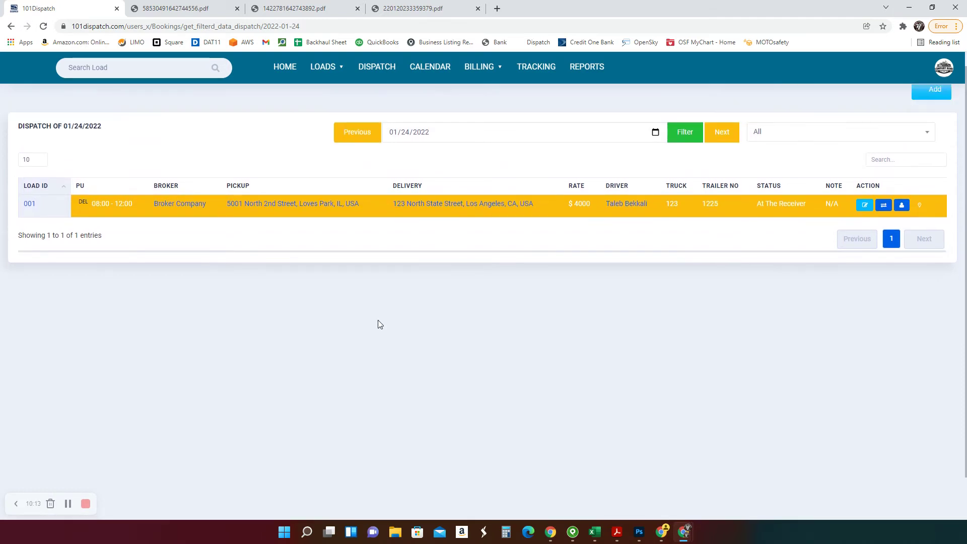
scroll(378, 322, up, 1)
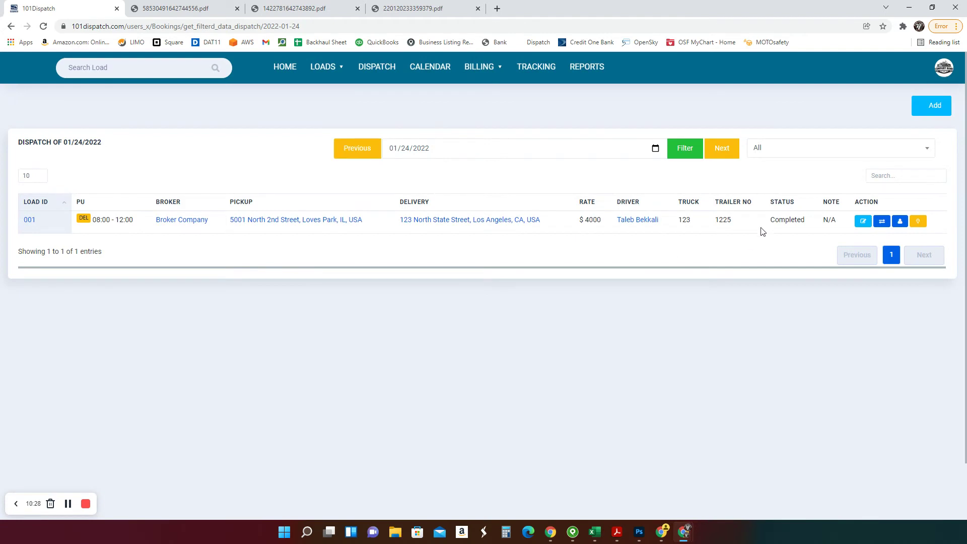
drag(770, 221, 815, 222)
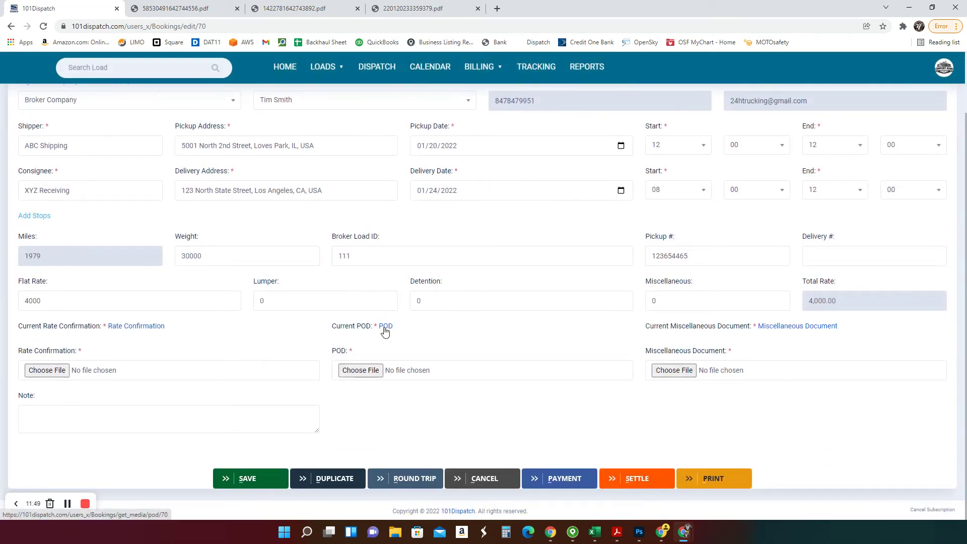
- Open the booking's POD documents and read through the uploaded file 220121000205135.pdf
click(384, 327)
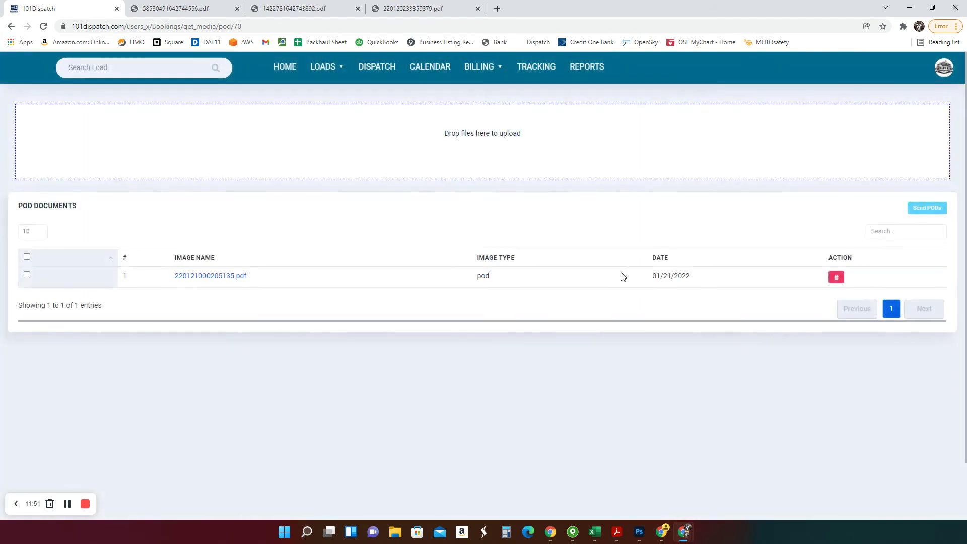
click(221, 281)
scroll(566, 364, down, 3)
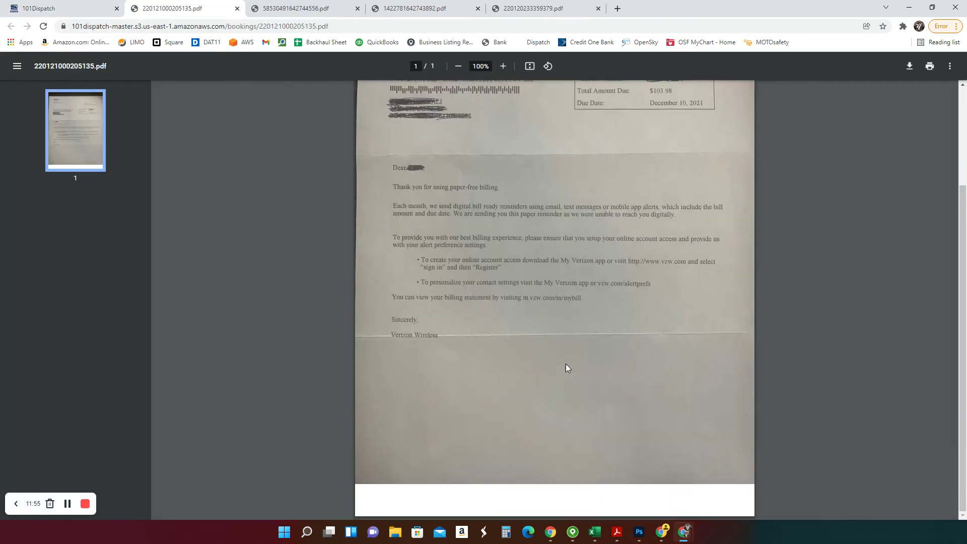
- Finish reading the POD file, open the booking's miscellaneous documents and view the file 220121000243828.pdf
scroll(577, 346, up, 3)
scroll(577, 347, down, 3)
click(75, 8)
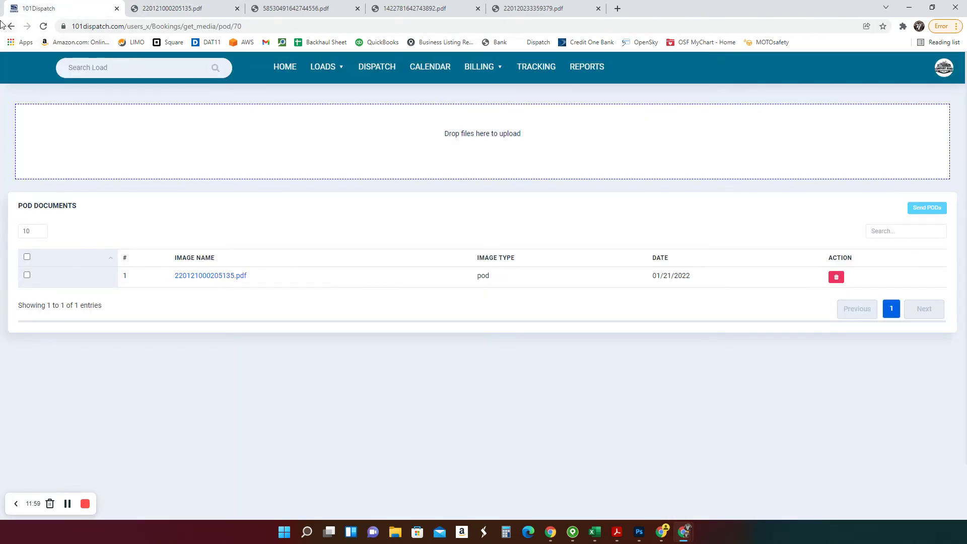
click(11, 25)
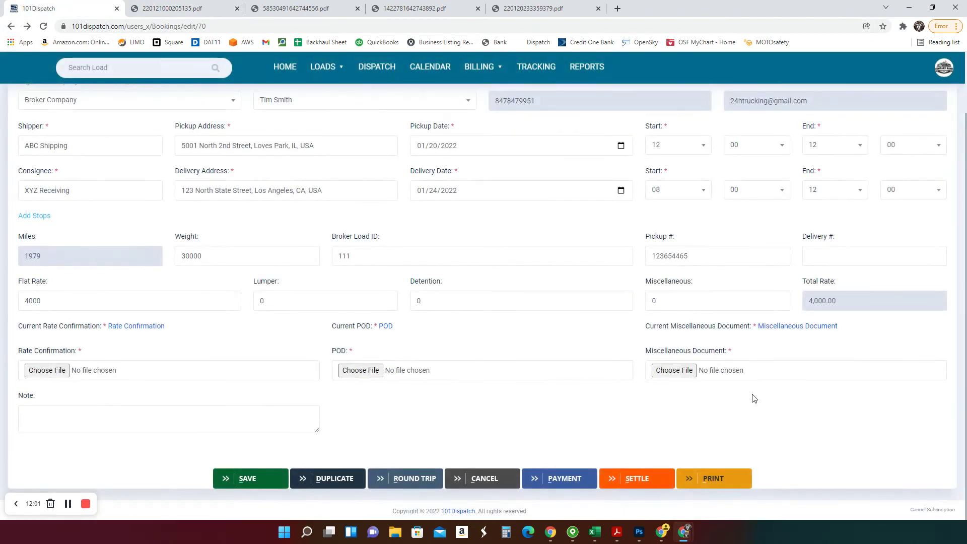
click(790, 327)
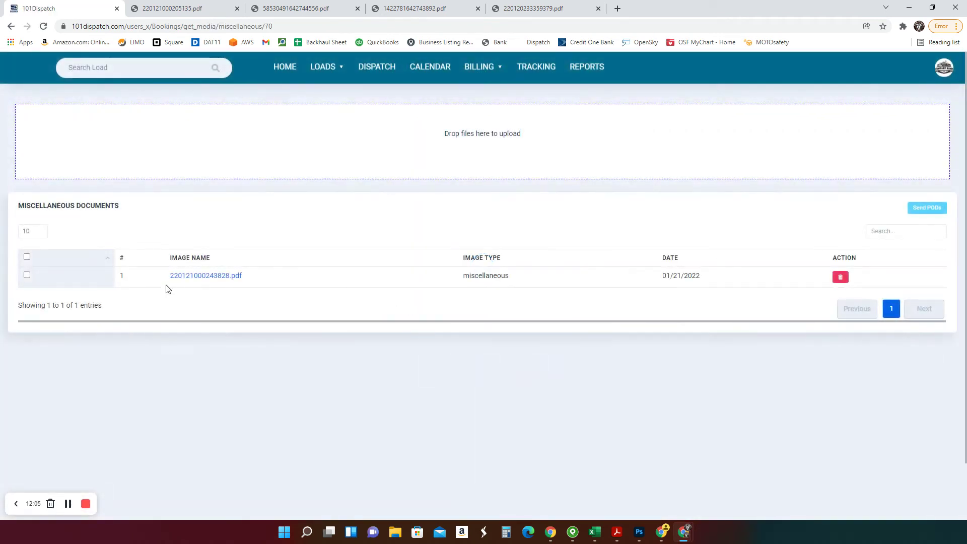
click(207, 276)
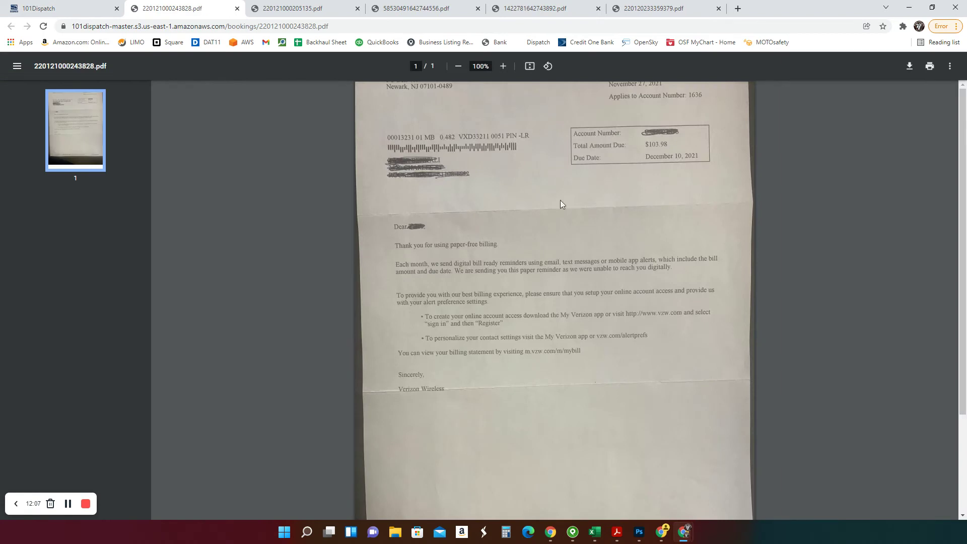
click(88, 9)
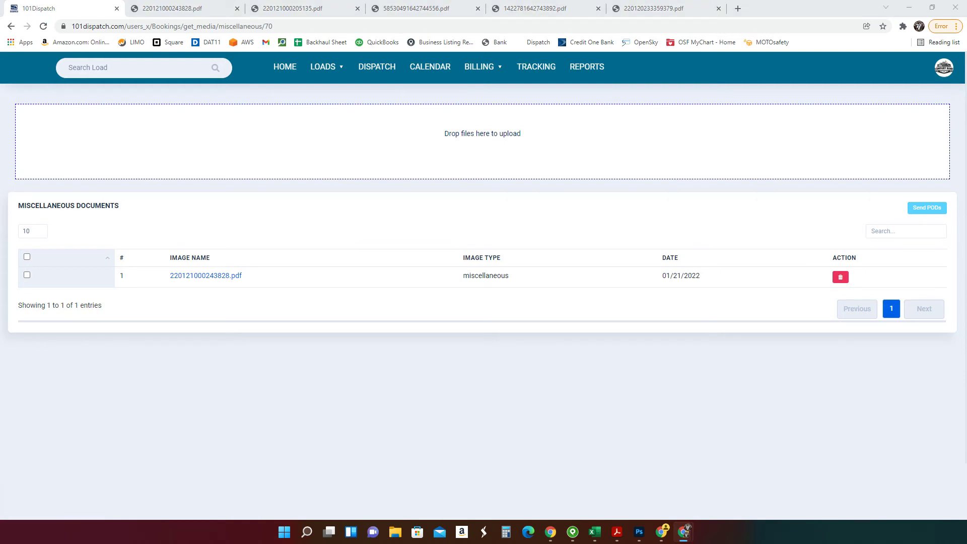
click(395, 531)
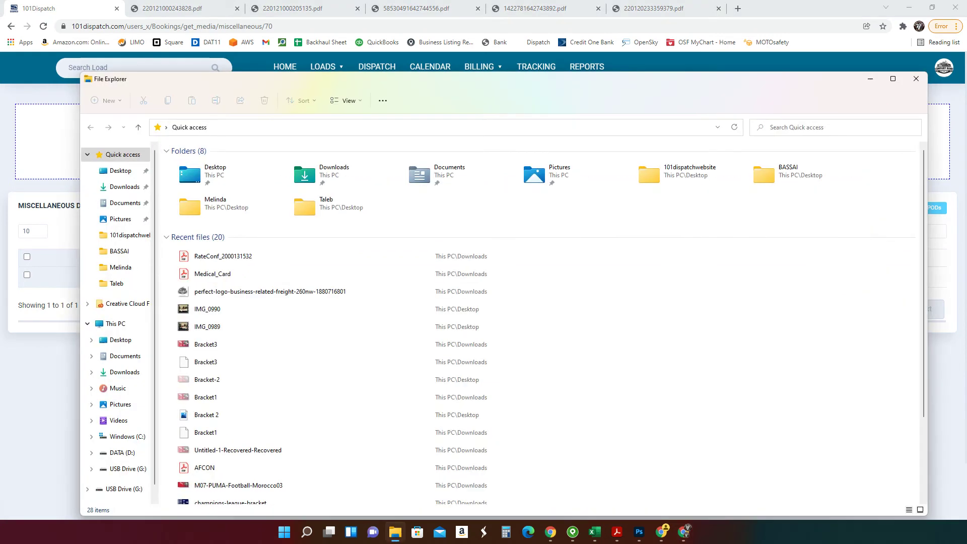
key(super+Down)
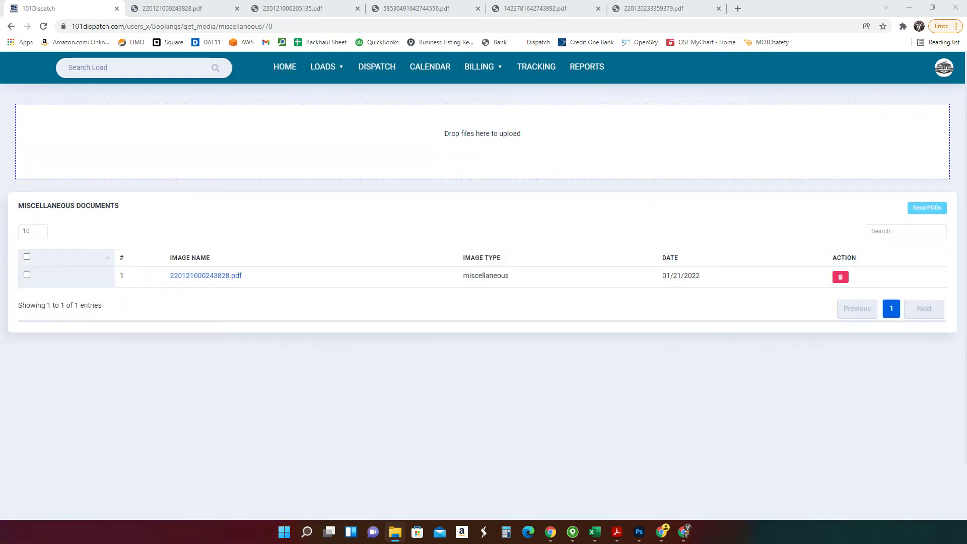
drag(201, 275, 458, 132)
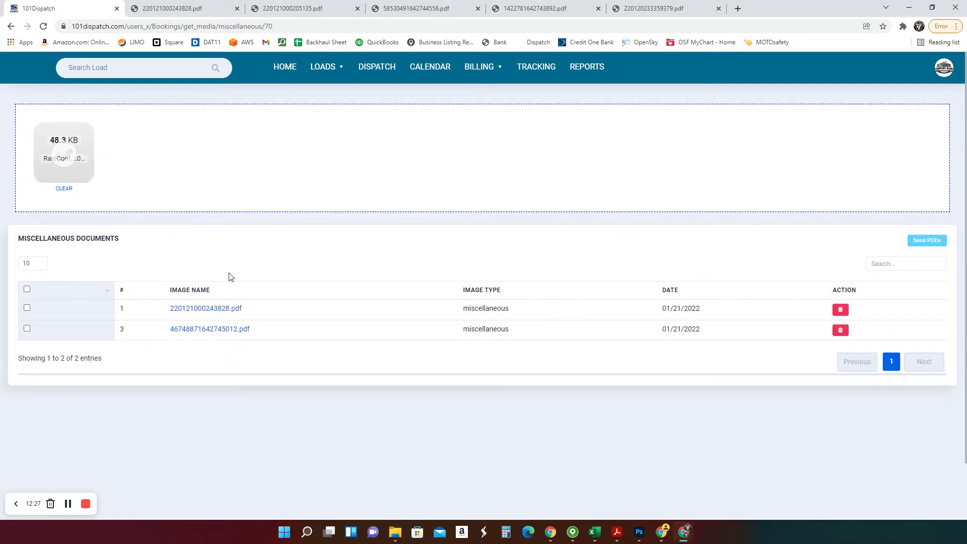
click(218, 329)
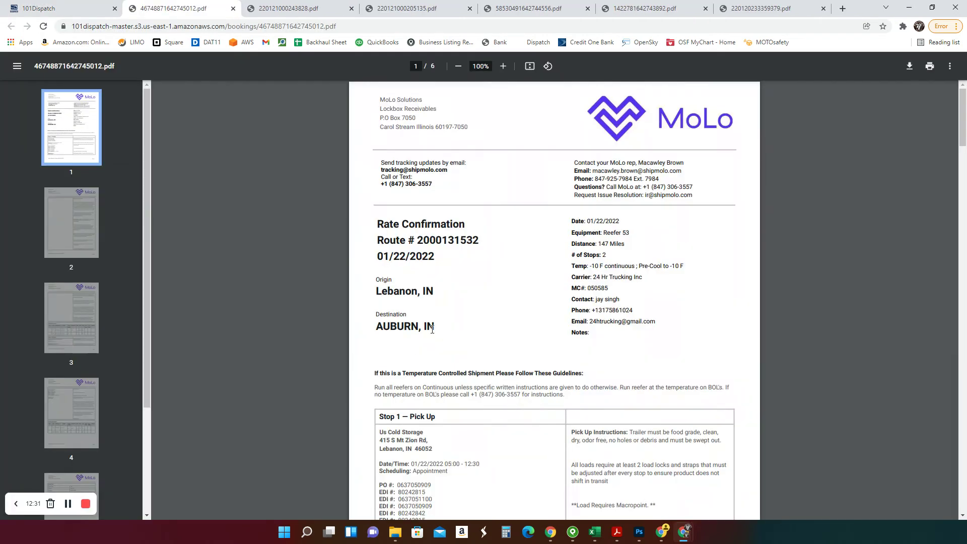
click(81, 9)
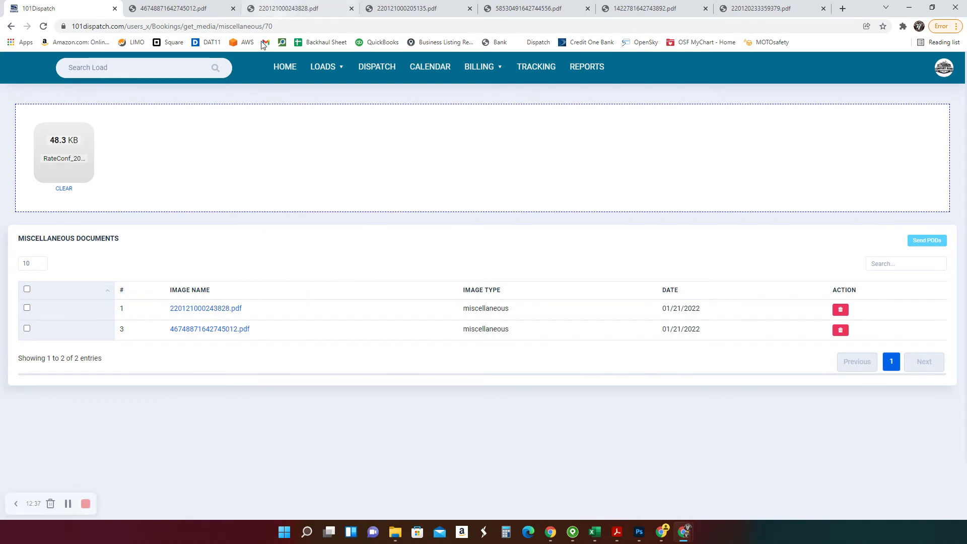
- Open the dispatch list from the home page and look at load 001's Change Status form without submitting it
click(286, 73)
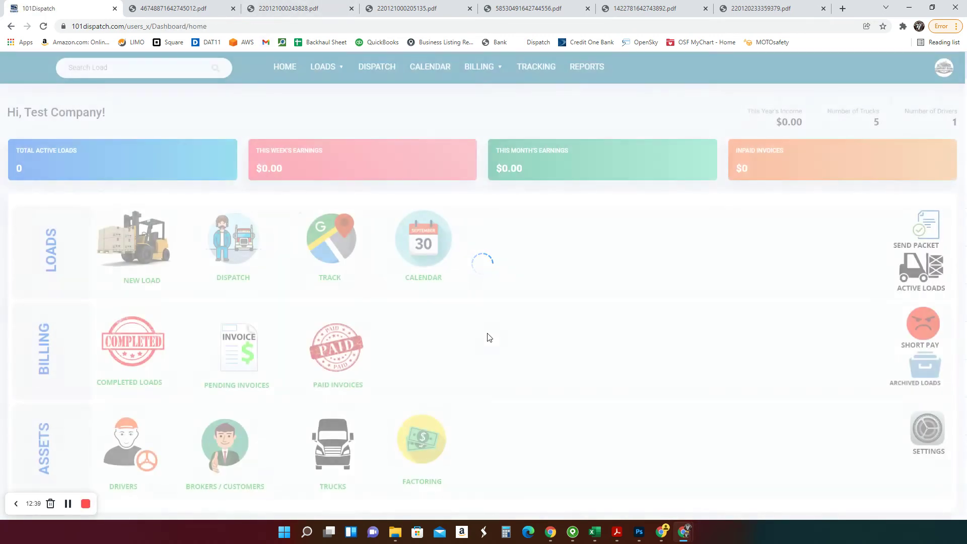
scroll(548, 316, down, 1)
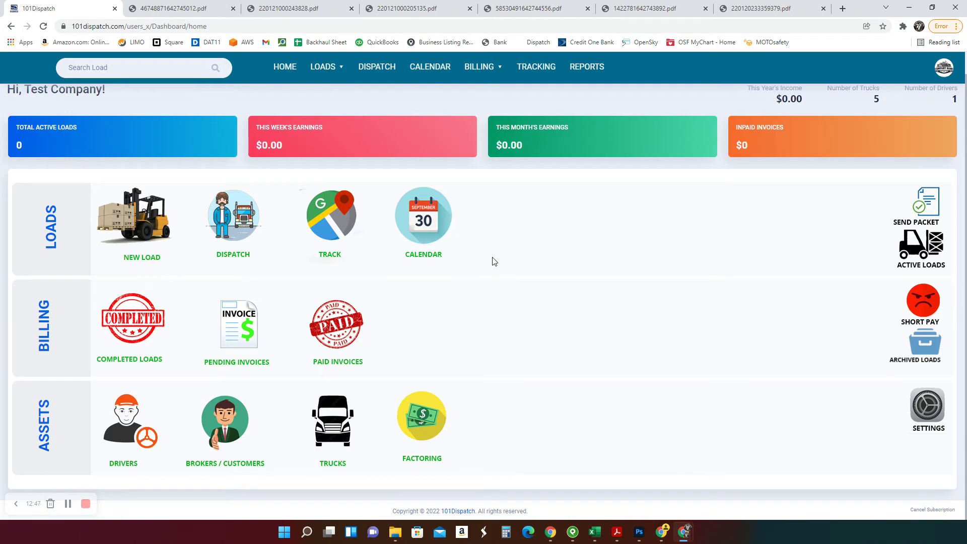
click(238, 217)
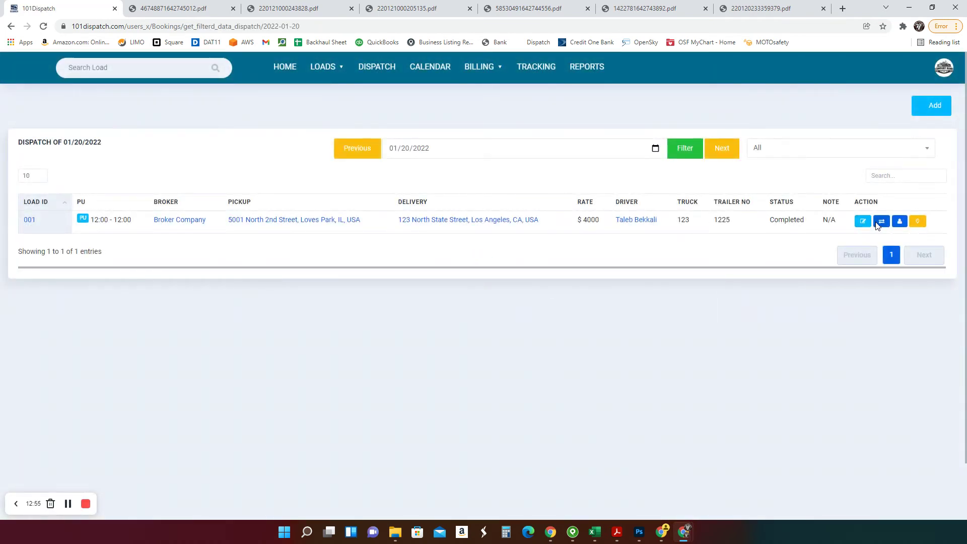
click(879, 223)
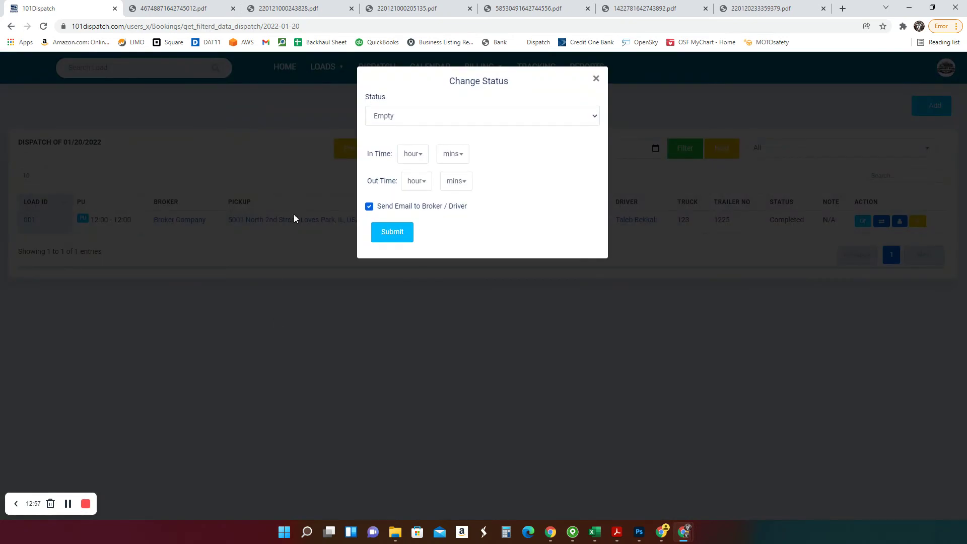
click(596, 79)
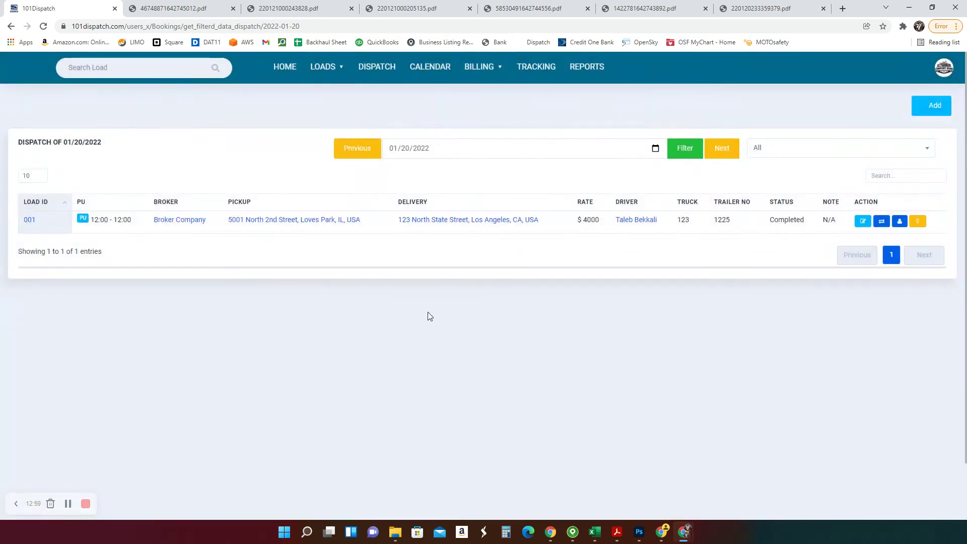
- Open the completed loads list from the home page and review load 001's booking details and document links
click(285, 76)
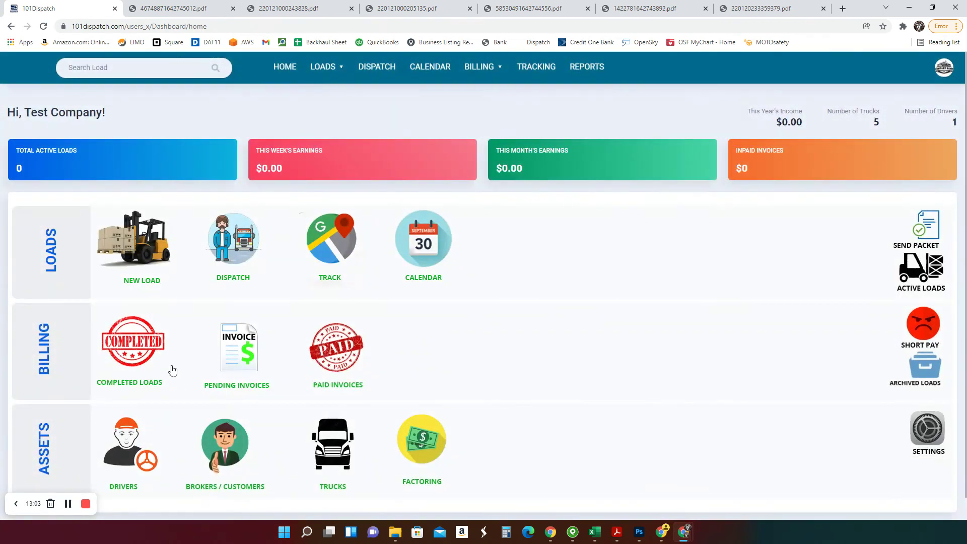
click(132, 361)
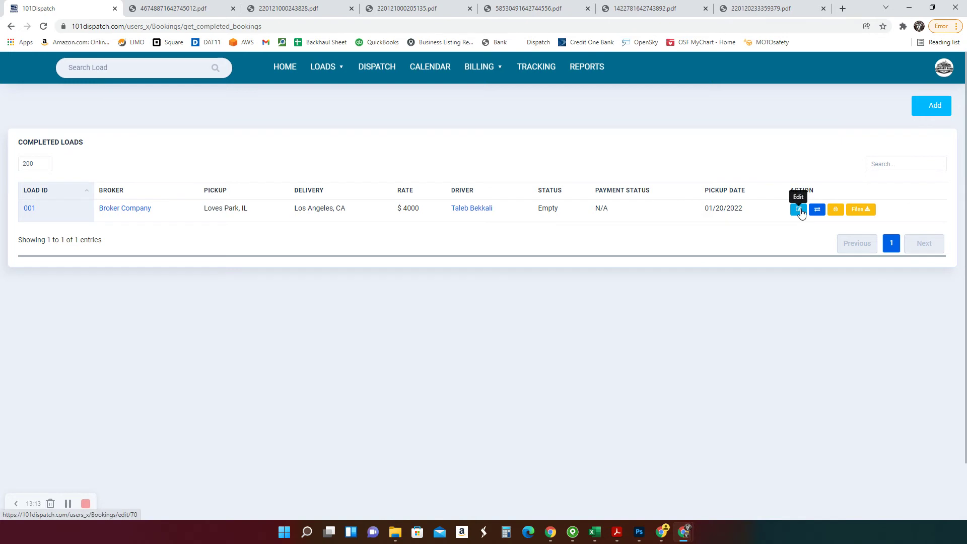
click(797, 210)
scroll(634, 361, down, 2)
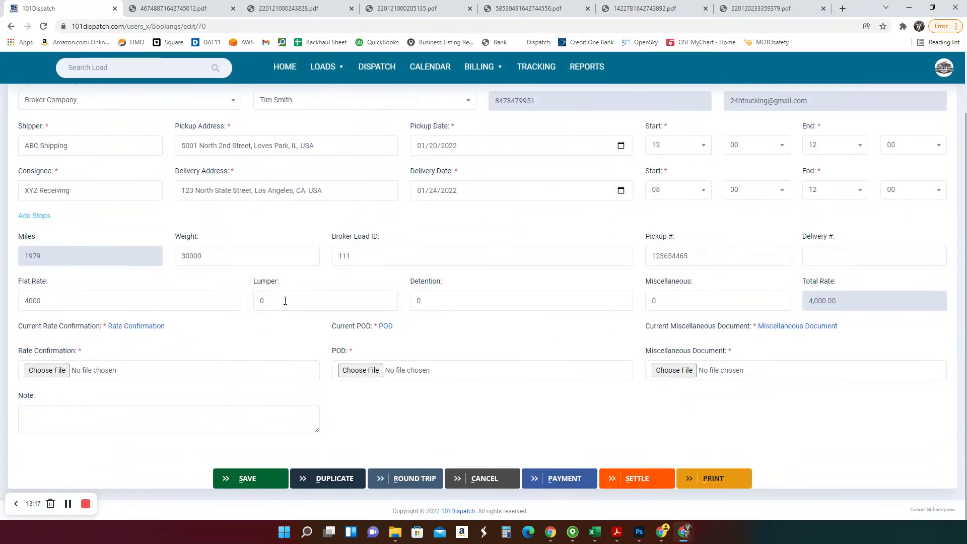
scroll(482, 347, up, 1)
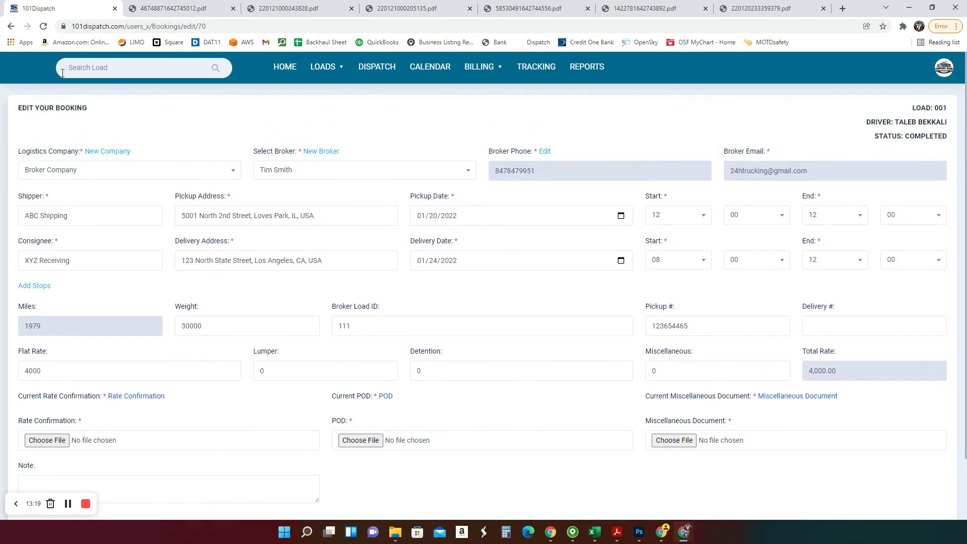
click(11, 27)
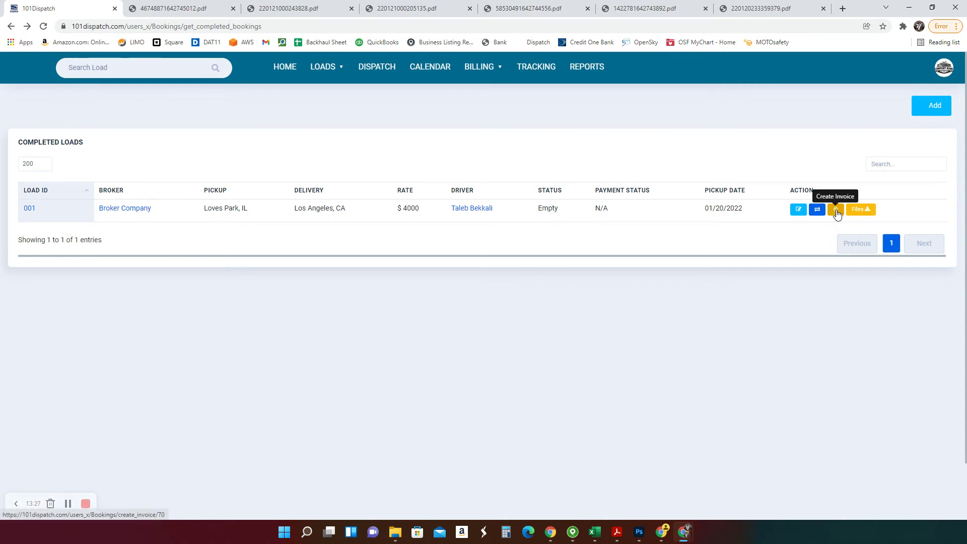
- Create the invoice for completed load 001, review its broker details and line totals, and return to the completed loads
click(287, 71)
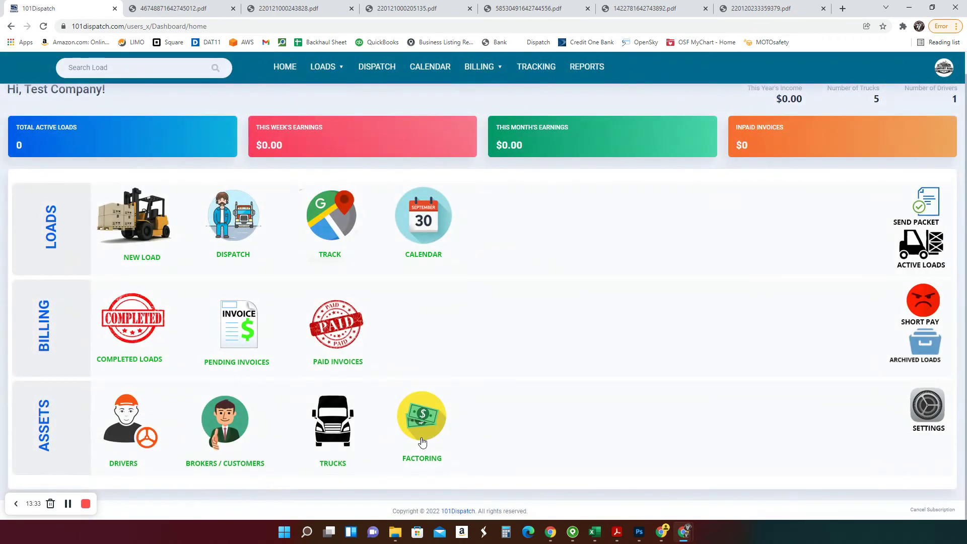
click(425, 426)
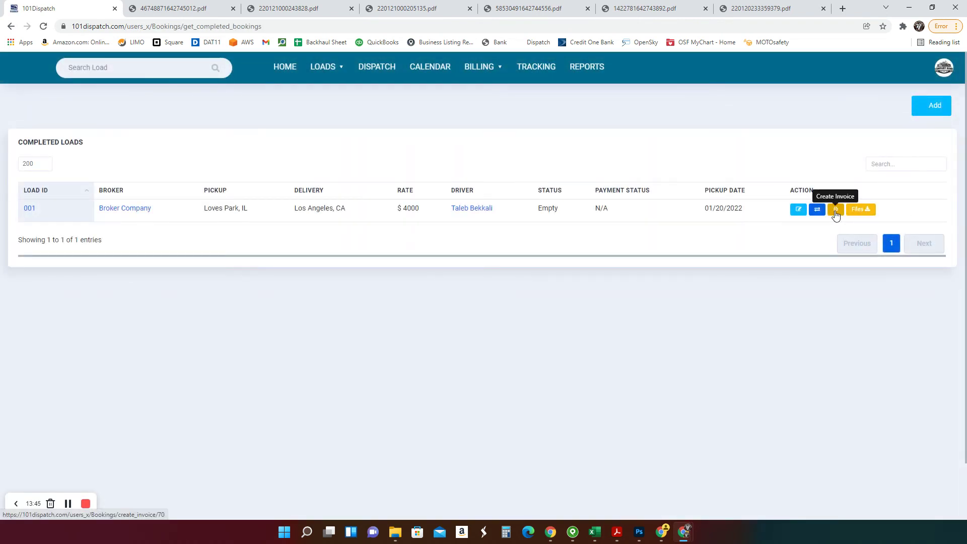
click(835, 209)
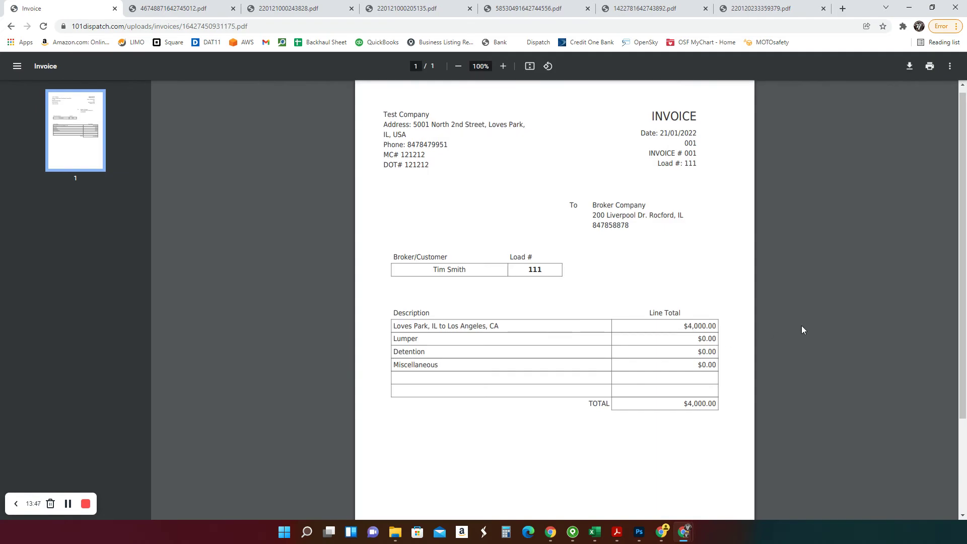
scroll(805, 335, down, 3)
scroll(814, 345, up, 3)
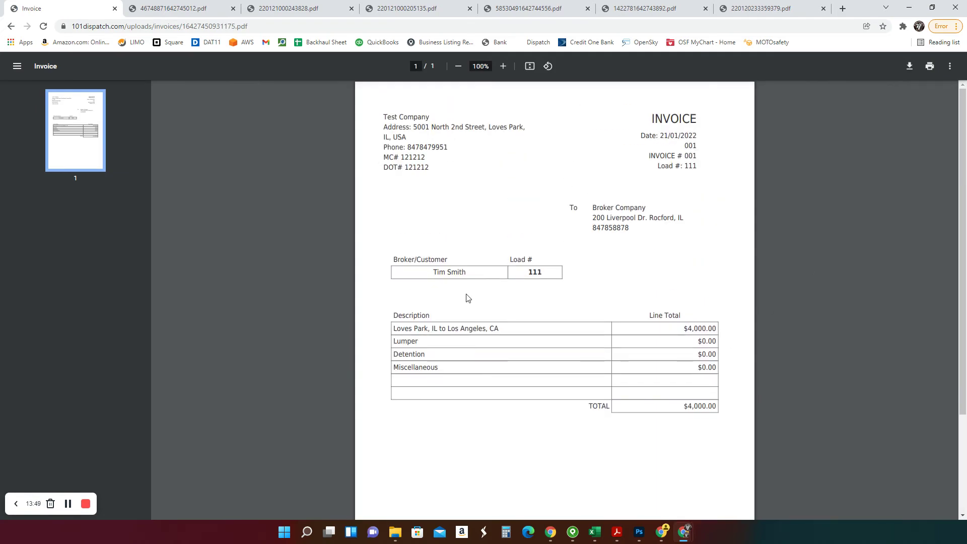
scroll(633, 388, down, 3)
scroll(624, 393, up, 3)
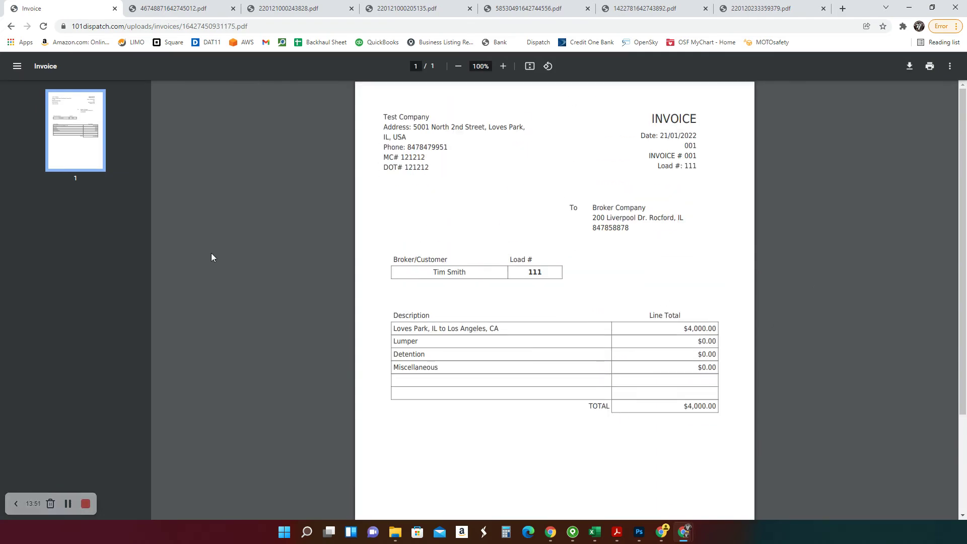
click(11, 26)
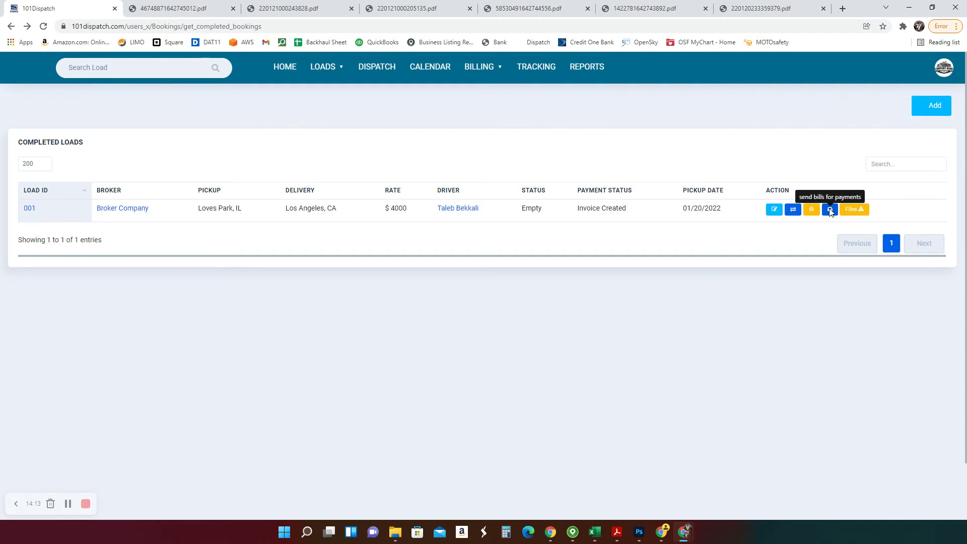
- Send load 001's bill to the broker's e-mail with the POD, Miscellaneous, Rate Confirmation and Invoices documents included
click(830, 210)
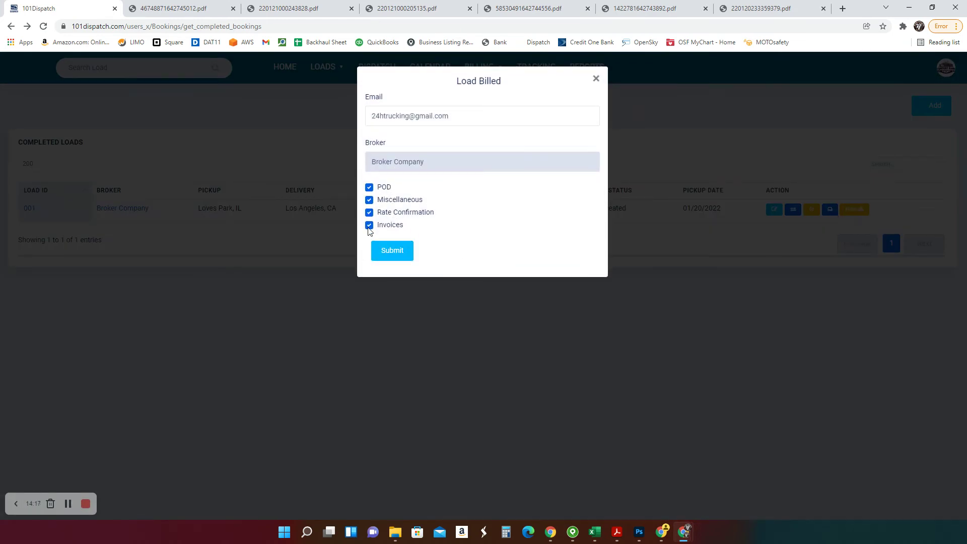
click(477, 120)
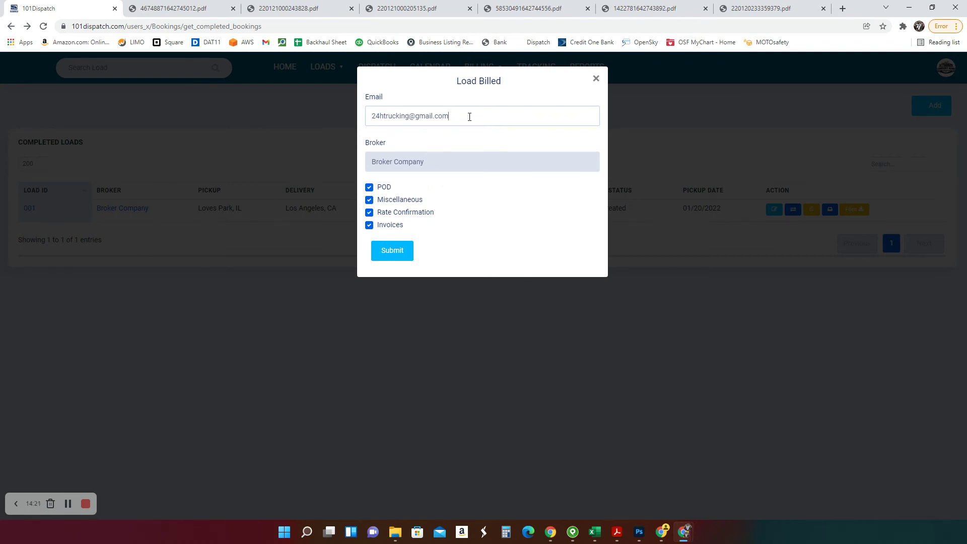
triple_click(469, 117)
click(471, 116)
click(400, 256)
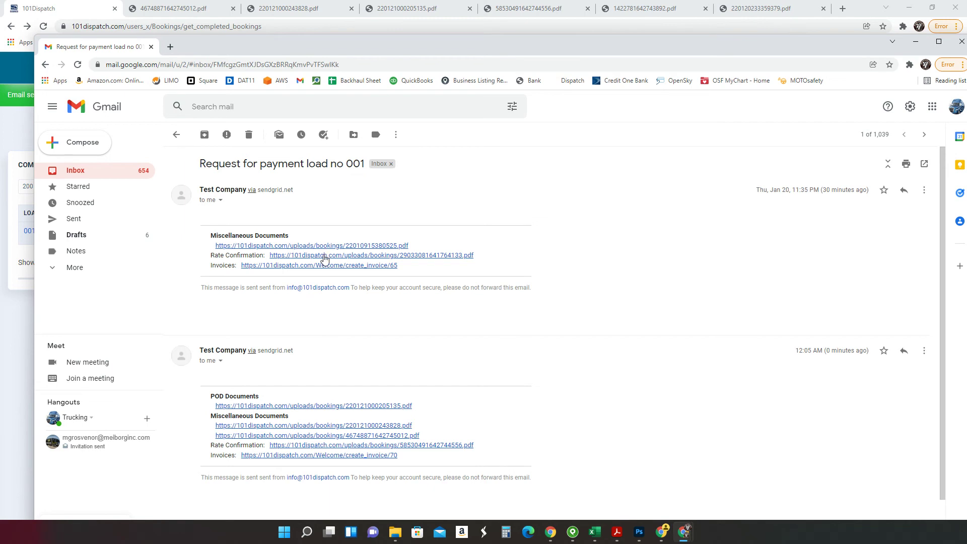
- In Gmail, check the invoice, rate confirmation and miscellaneous document links in the first payment request message, and return to 101Dispatch's completed loads
click(302, 266)
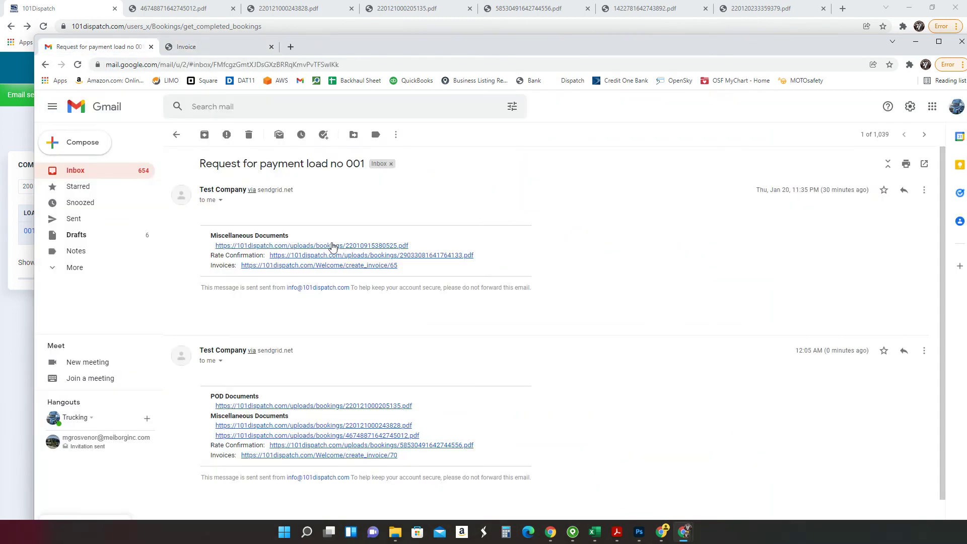
click(96, 47)
click(315, 255)
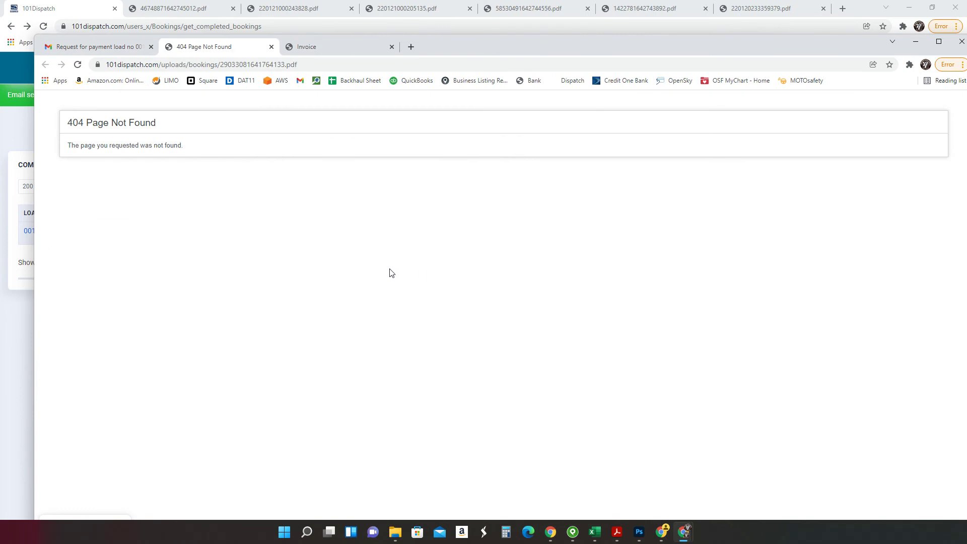
click(96, 47)
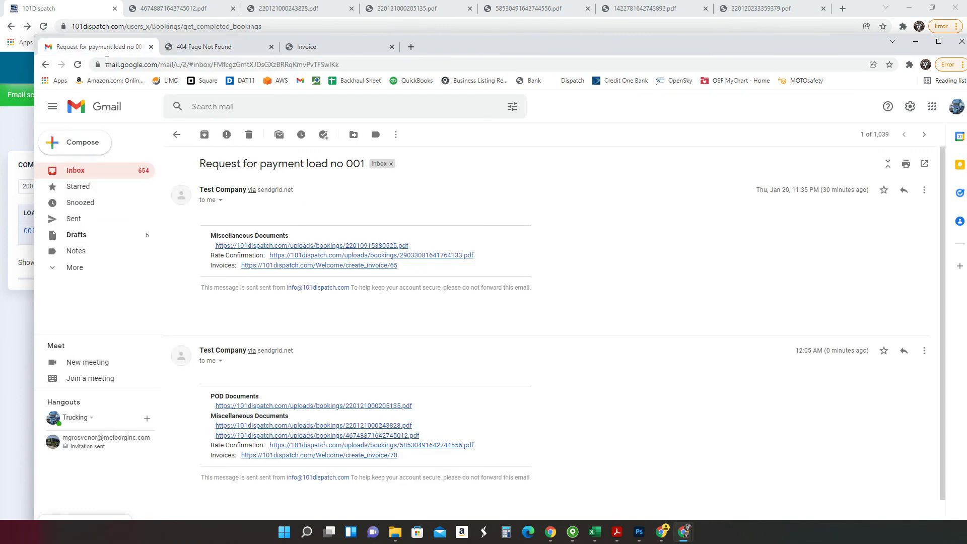
click(267, 247)
click(113, 47)
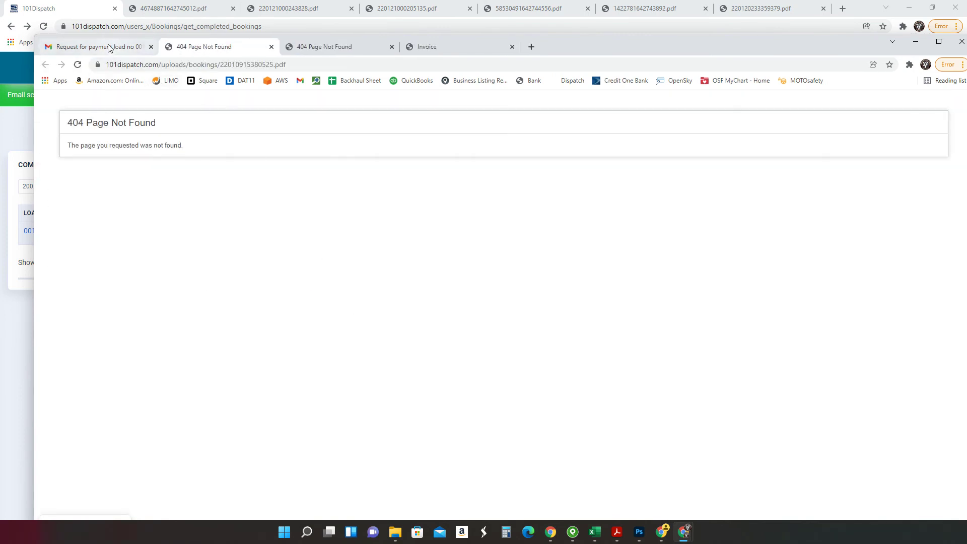
drag(593, 43, 617, 43)
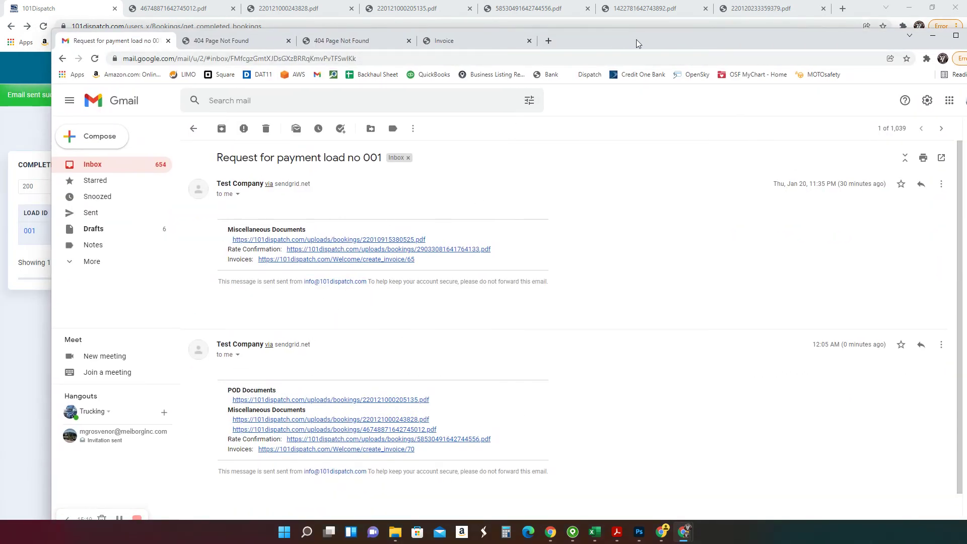
key(super+Down)
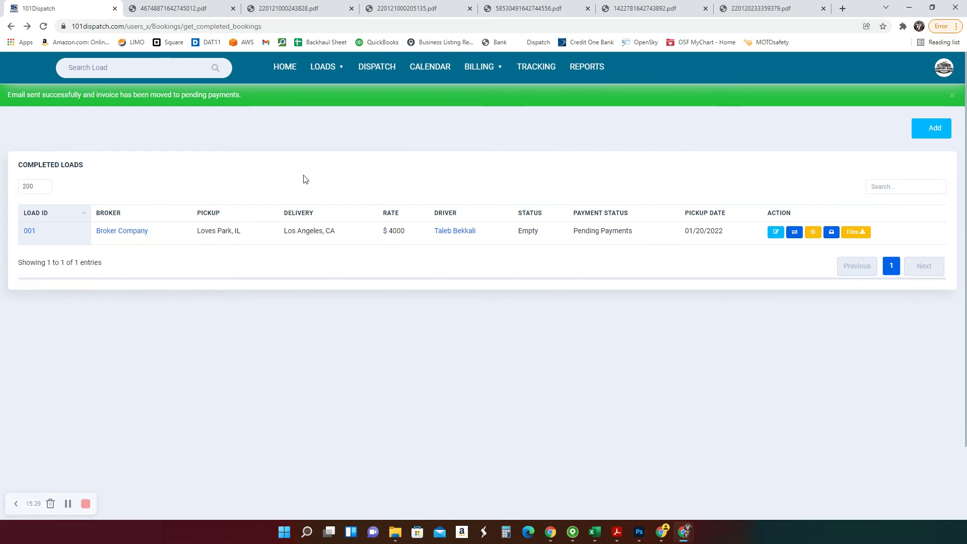
- Open the pending invoices from the home page and review load 001's payment status and rate
click(318, 69)
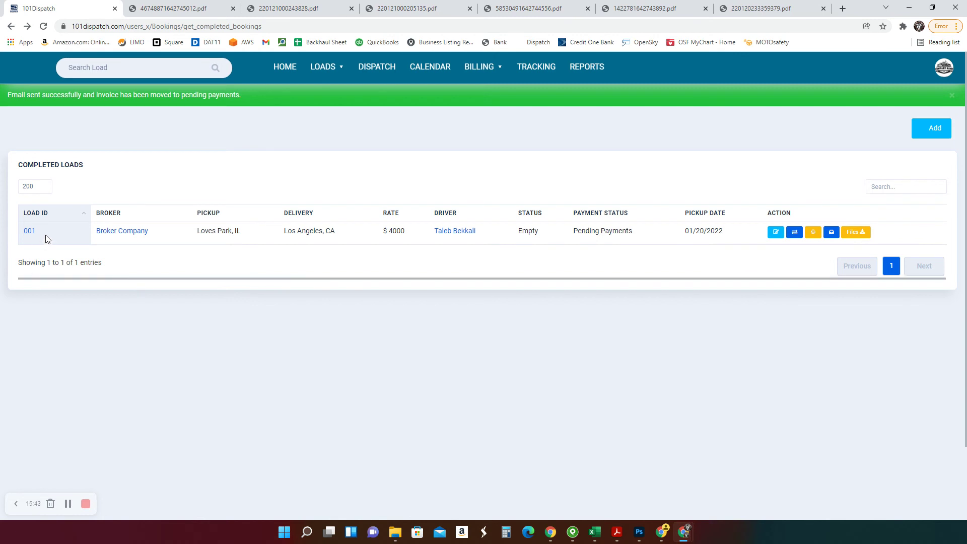
click(280, 77)
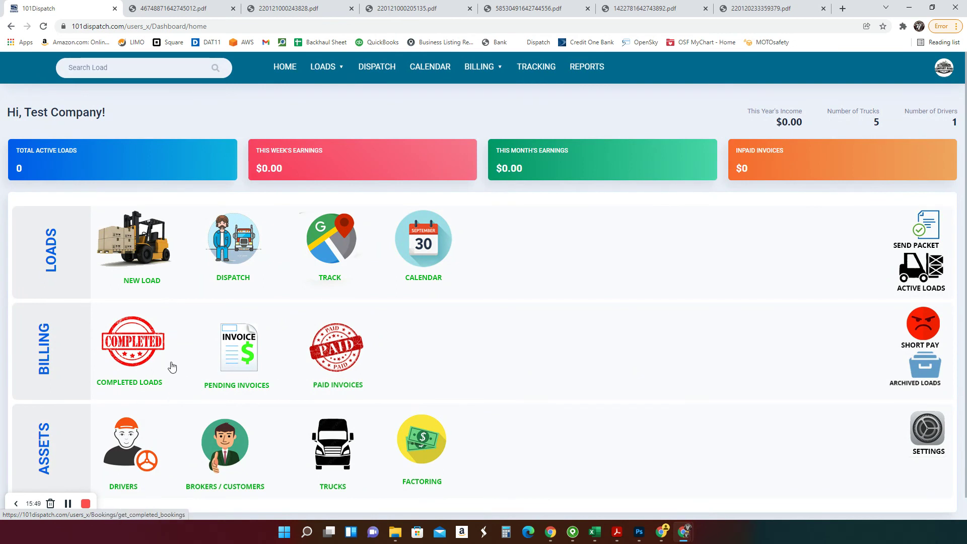
click(237, 362)
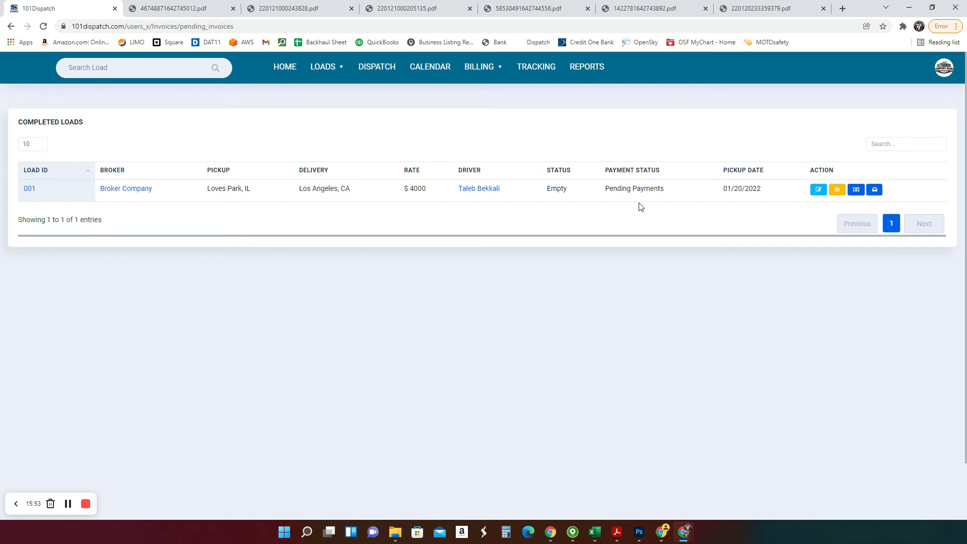
drag(605, 189, 675, 186)
click(576, 222)
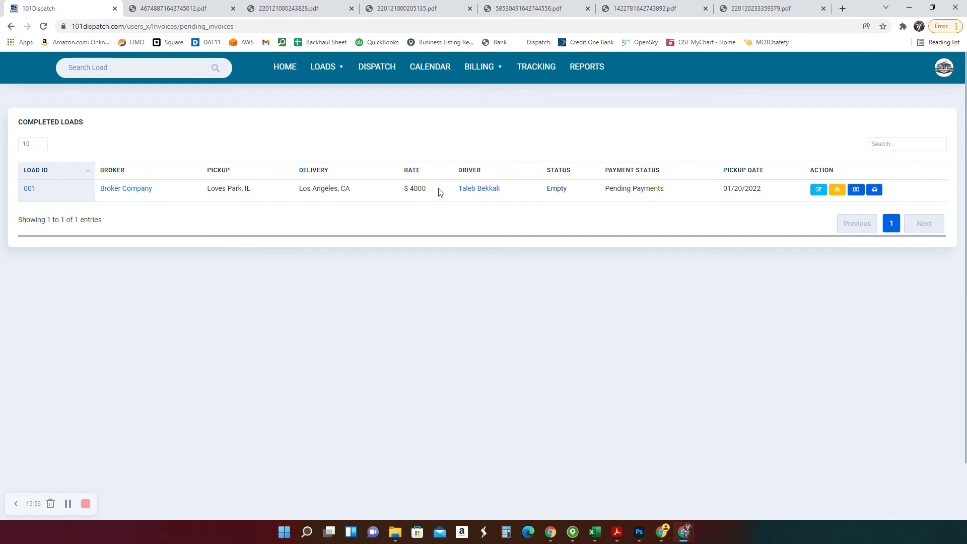
drag(440, 190, 403, 193)
click(402, 193)
- Set load 001's payment status to Load Paid with date 01/21/2022, amount 4000, method Wire Transfer and note "kjhlksudhc"
click(855, 191)
click(513, 119)
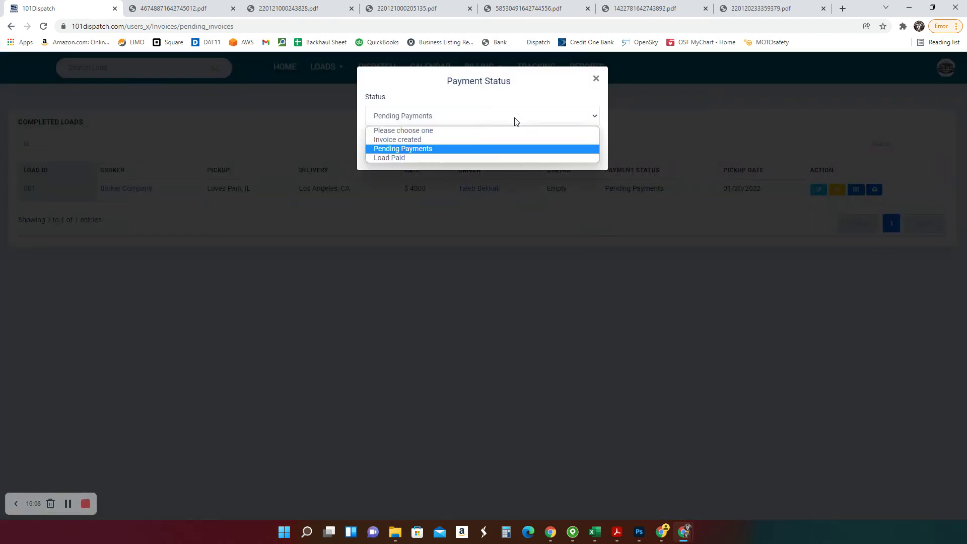
click(421, 158)
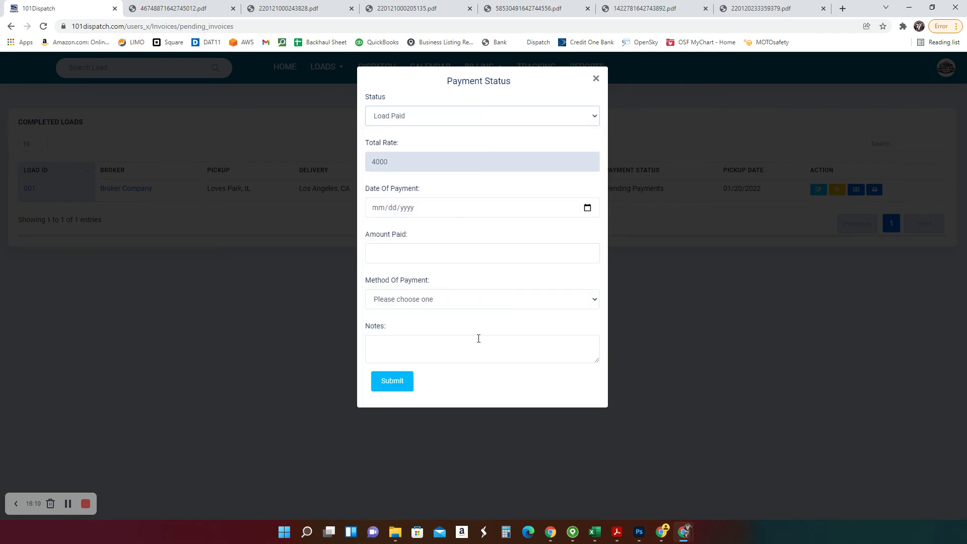
click(587, 208)
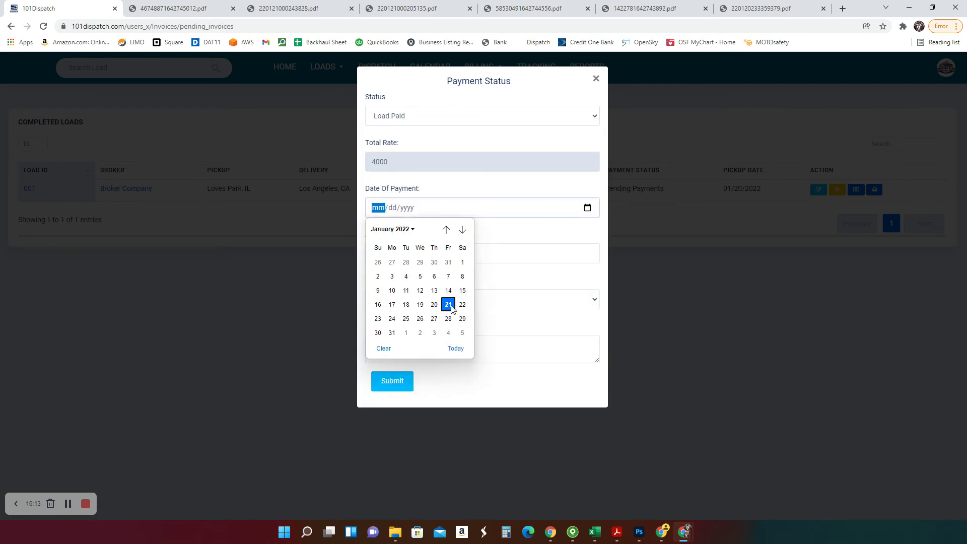
click(452, 302)
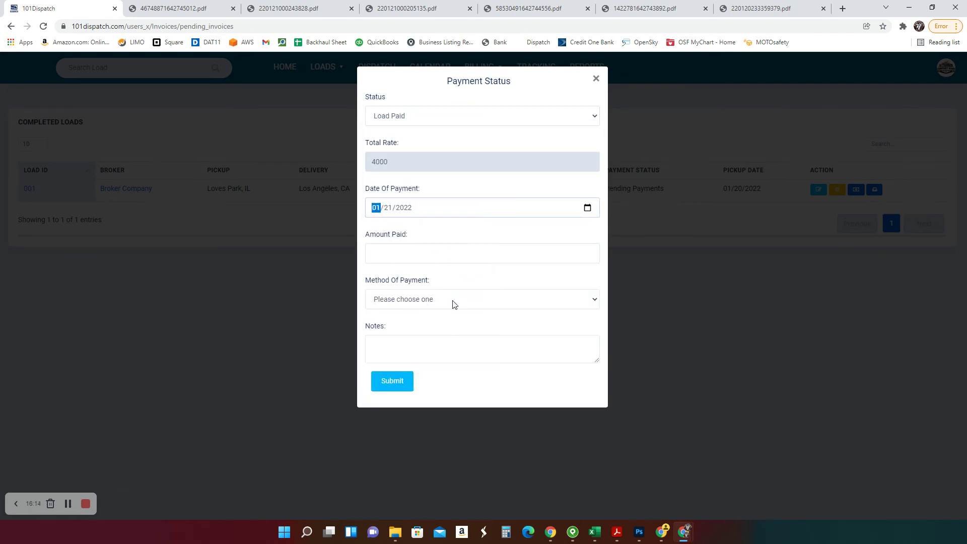
click(393, 252)
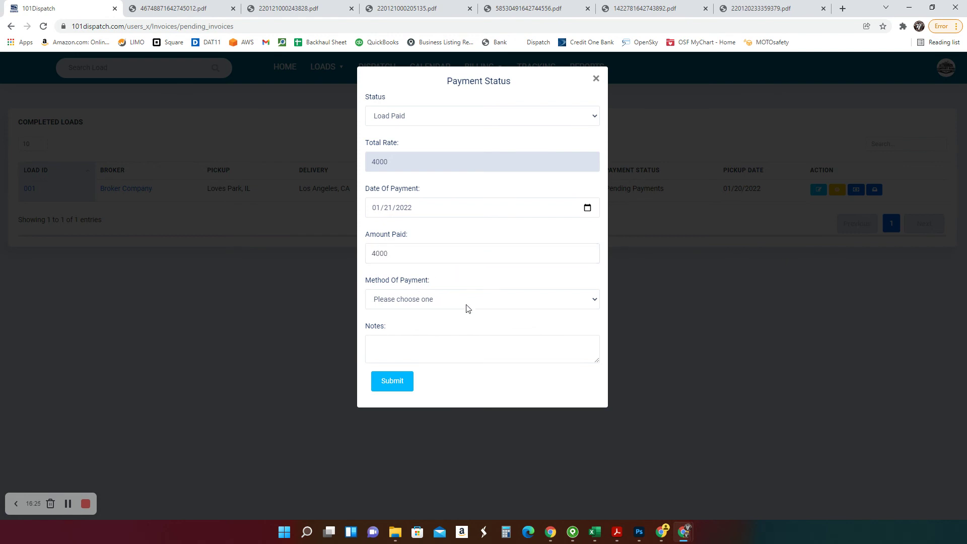
click(493, 302)
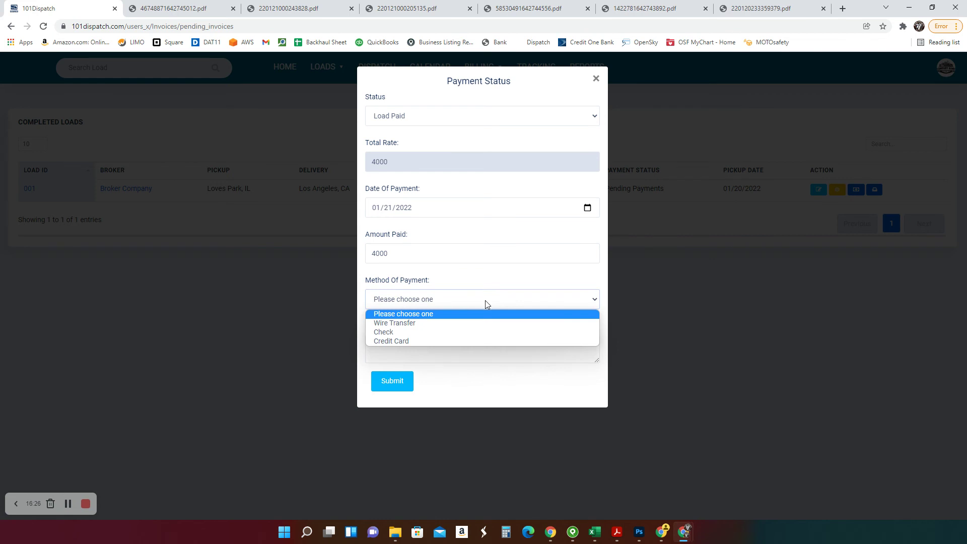
click(403, 323)
click(402, 348)
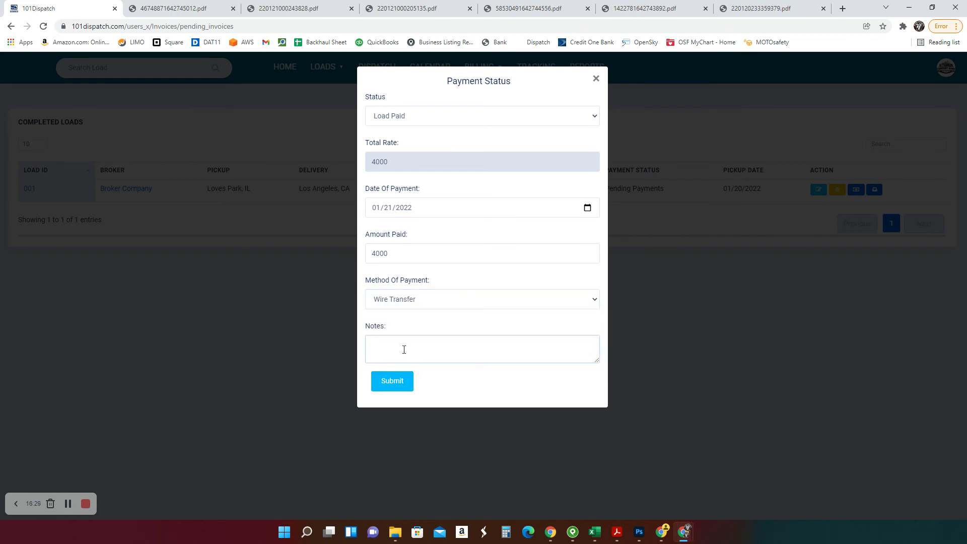
text(kjhlksudhc)
click(398, 382)
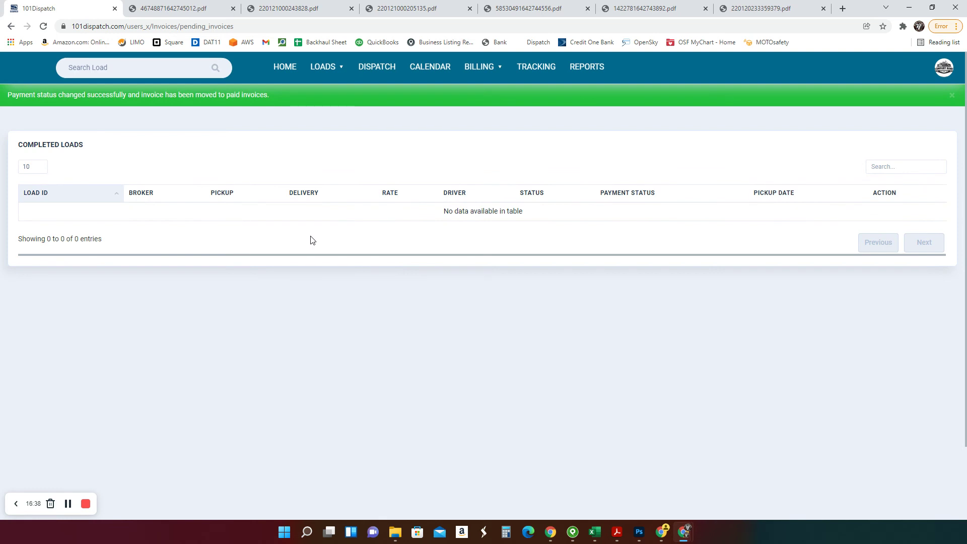
- Return to the home page and review this year's income and this month's earnings
click(286, 76)
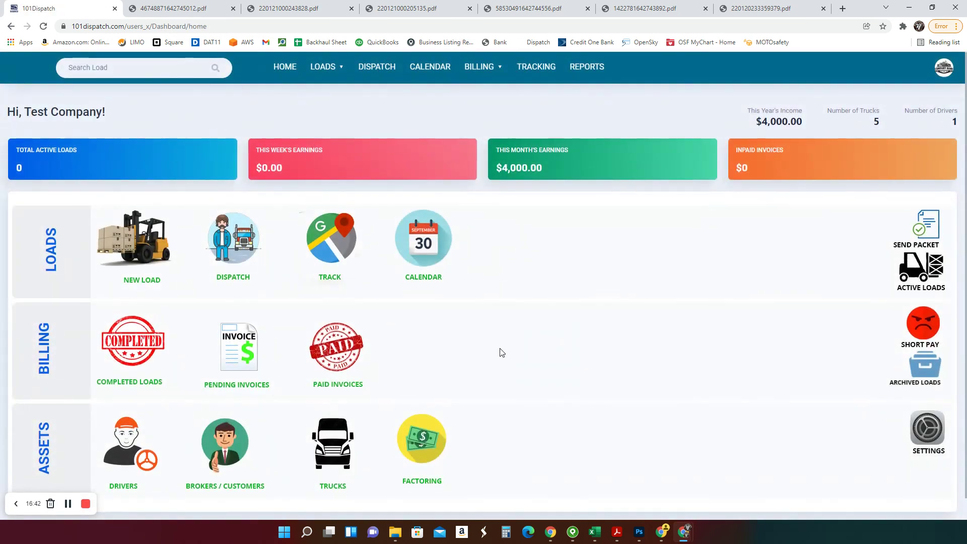
scroll(501, 353, down, 1)
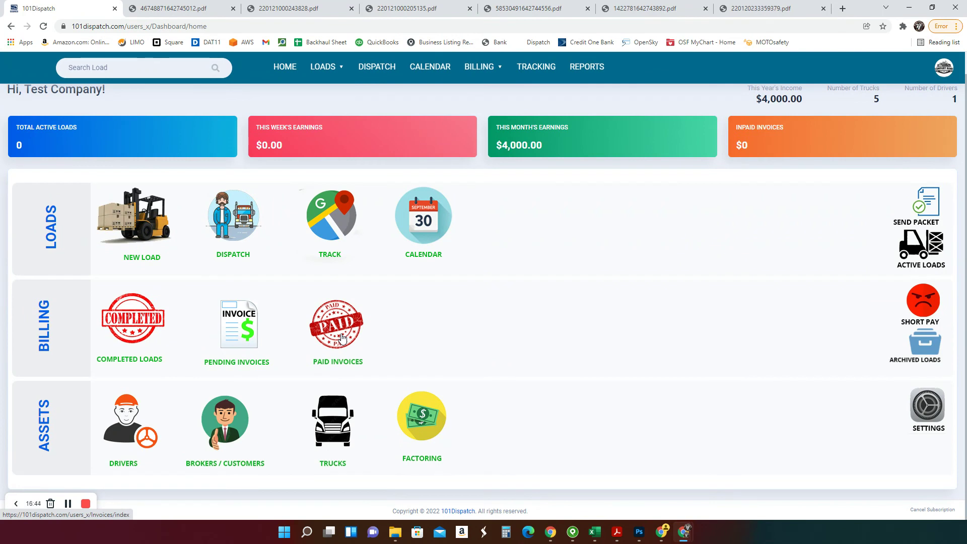
scroll(755, 181, up, 1)
drag(751, 124, 740, 207)
click(600, 213)
drag(551, 168, 499, 169)
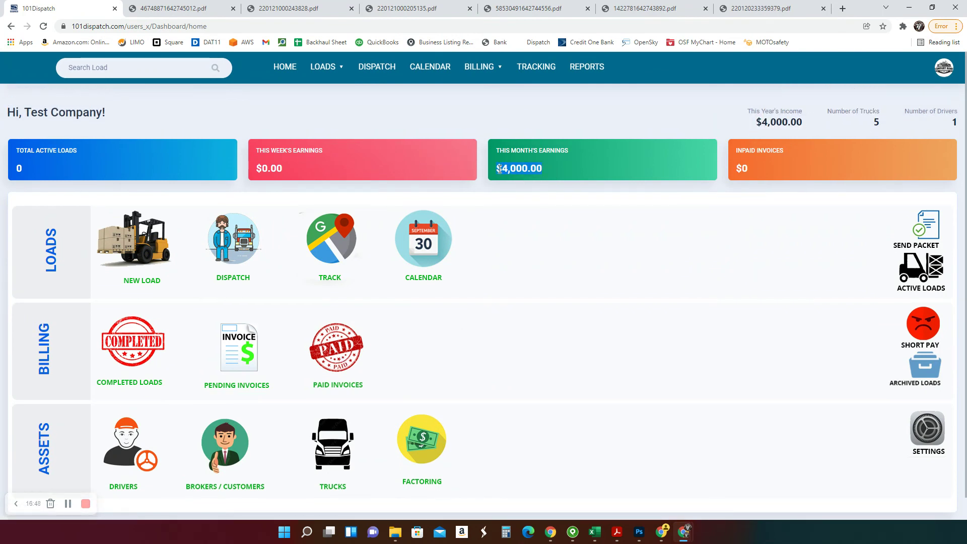
click(473, 214)
- Archive load 001 from the paid invoices and open the archived loads list
scroll(584, 274, down, 1)
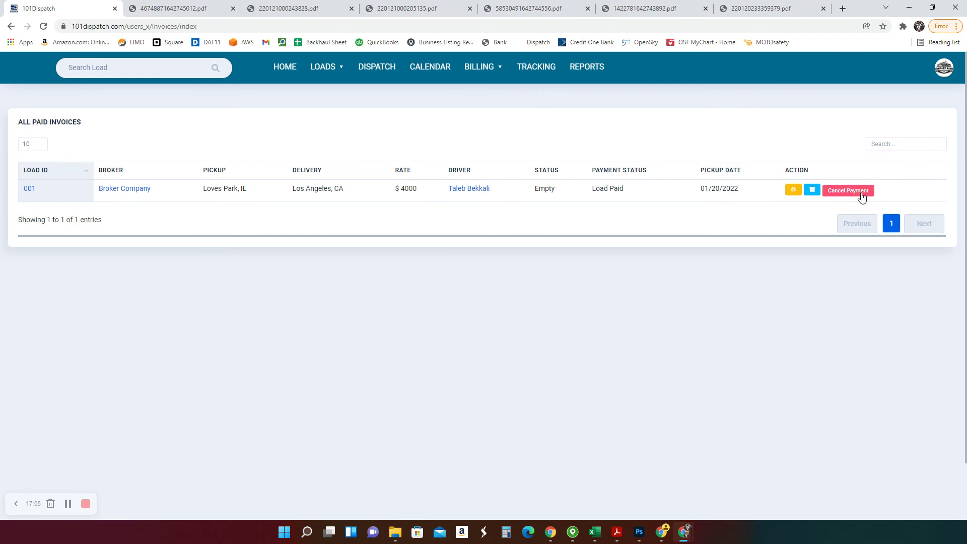
click(811, 191)
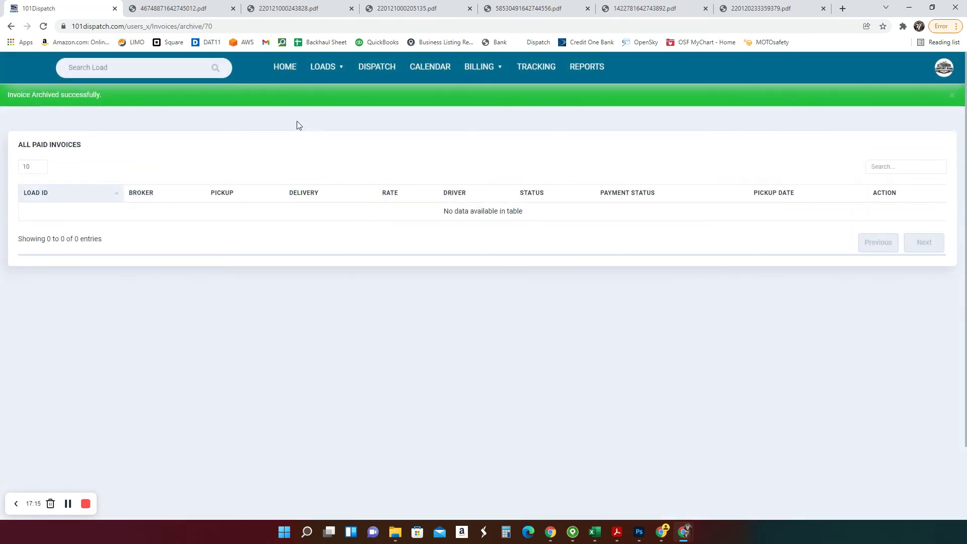
click(286, 66)
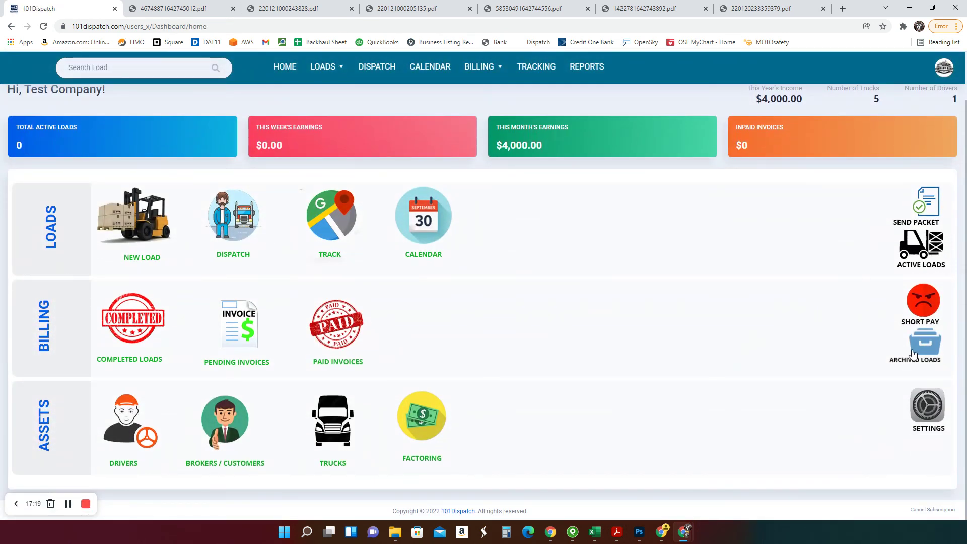
click(931, 343)
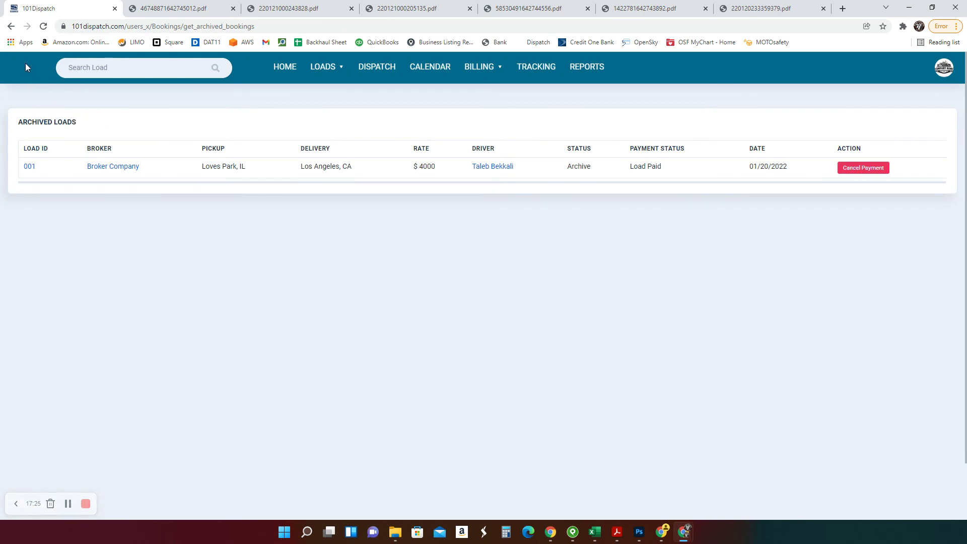
- Open archived load 001 and review its broker load ID, booking details, document links and payment information
click(29, 166)
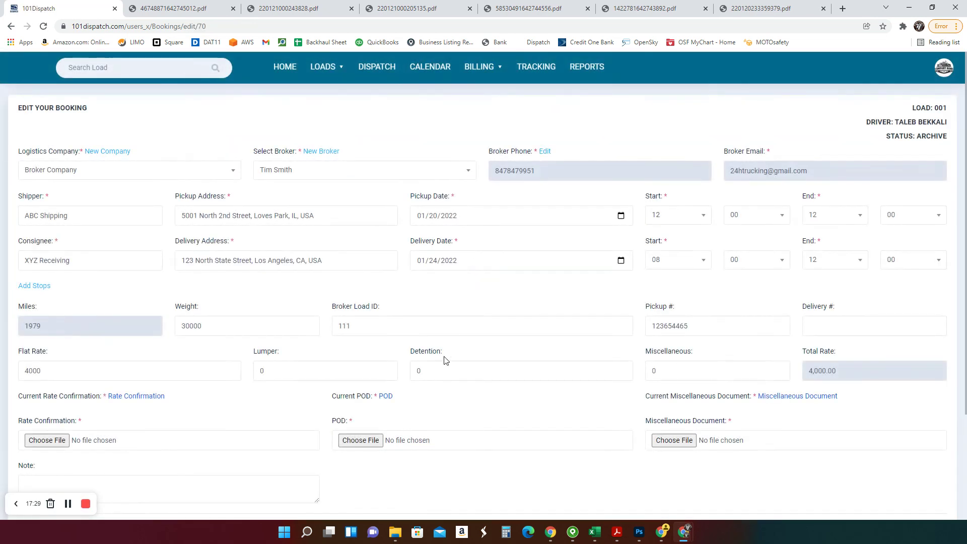
scroll(380, 326, down, 2)
double_click(336, 229)
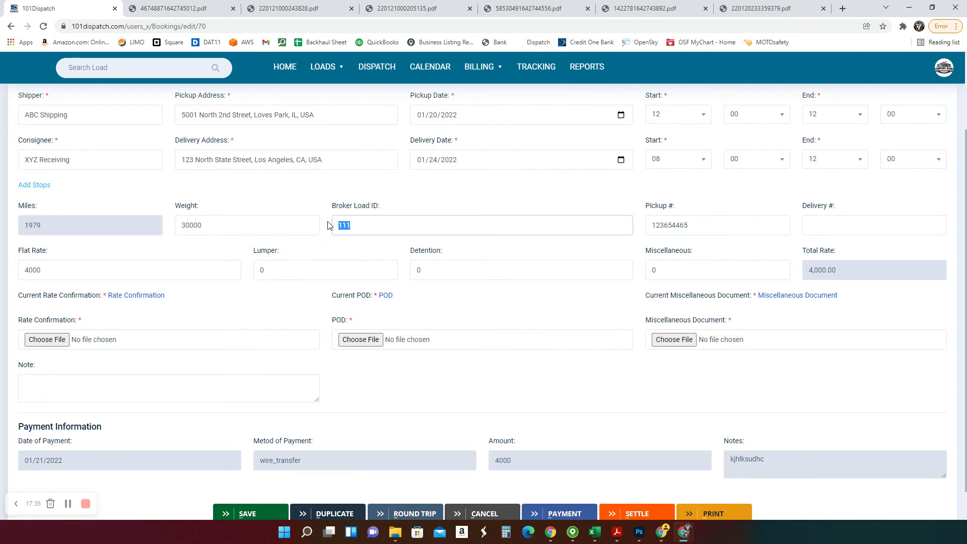
click(347, 243)
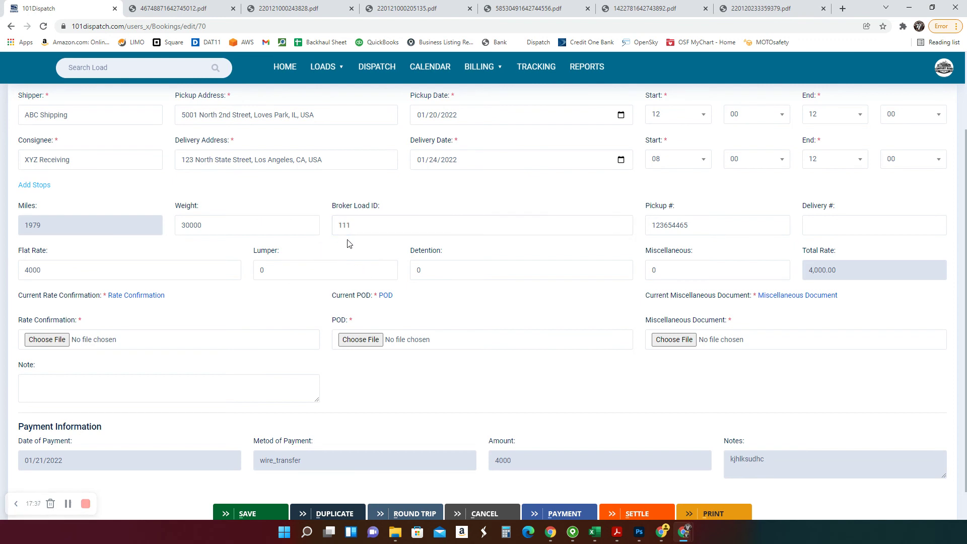
drag(378, 234, 332, 230)
click(326, 257)
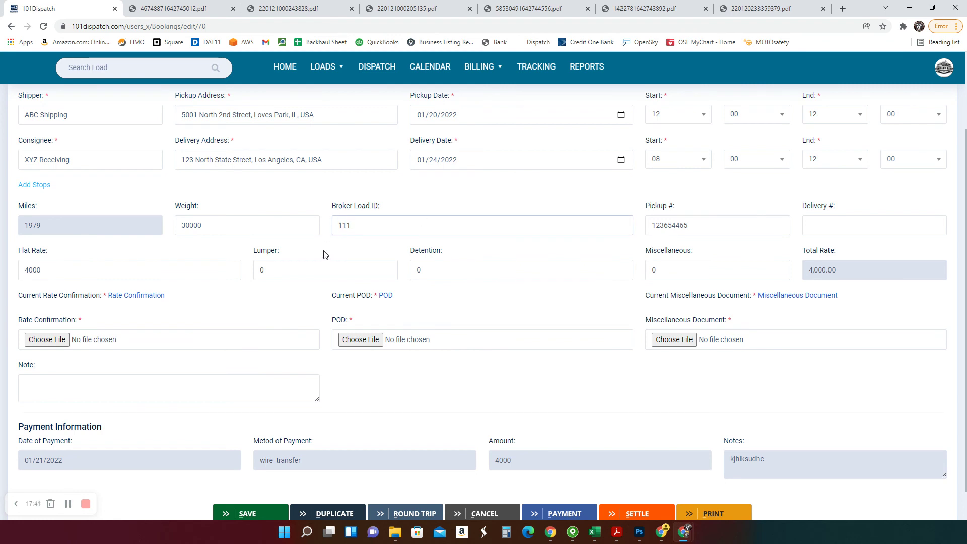
scroll(345, 251, up, 2)
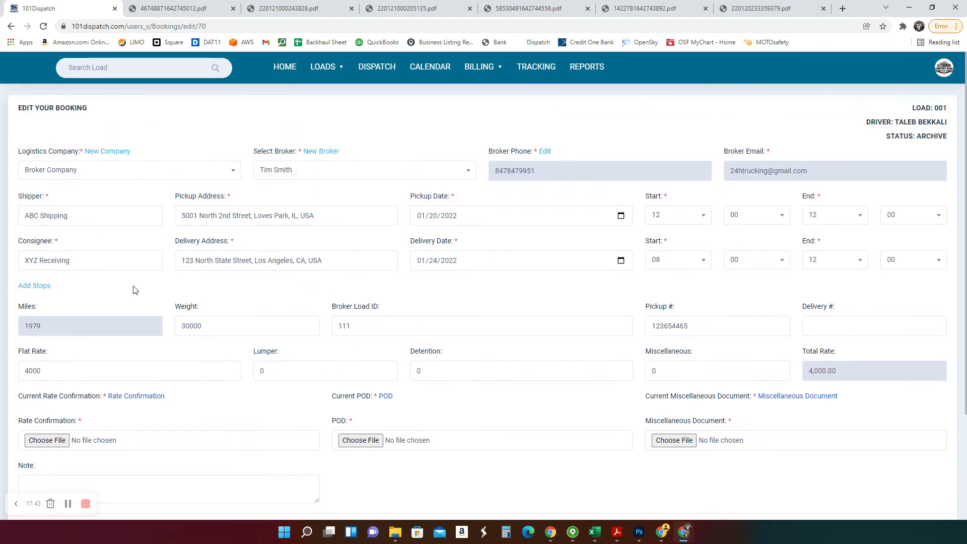
scroll(137, 291, down, 2)
scroll(375, 266, up, 2)
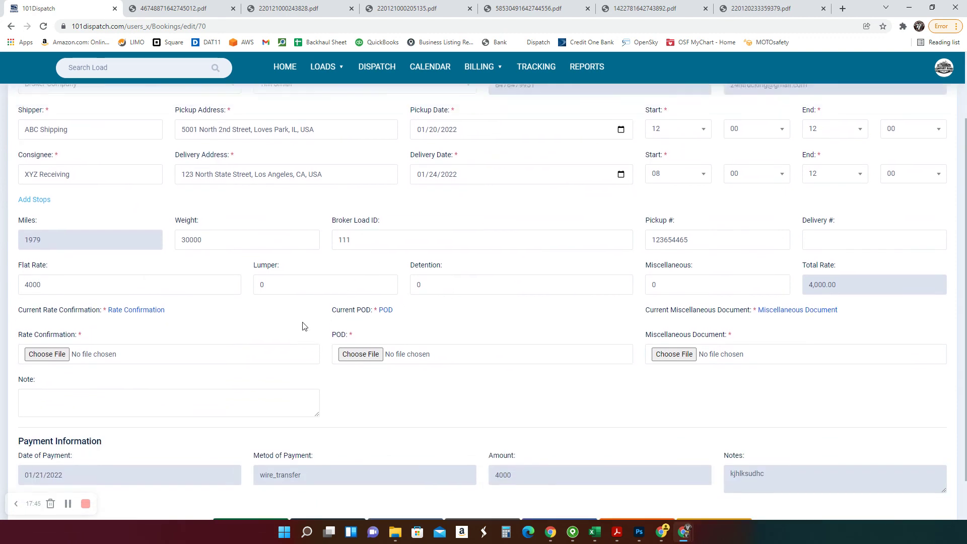
- Return to the home page and search the loads for broker load ID 111
click(285, 66)
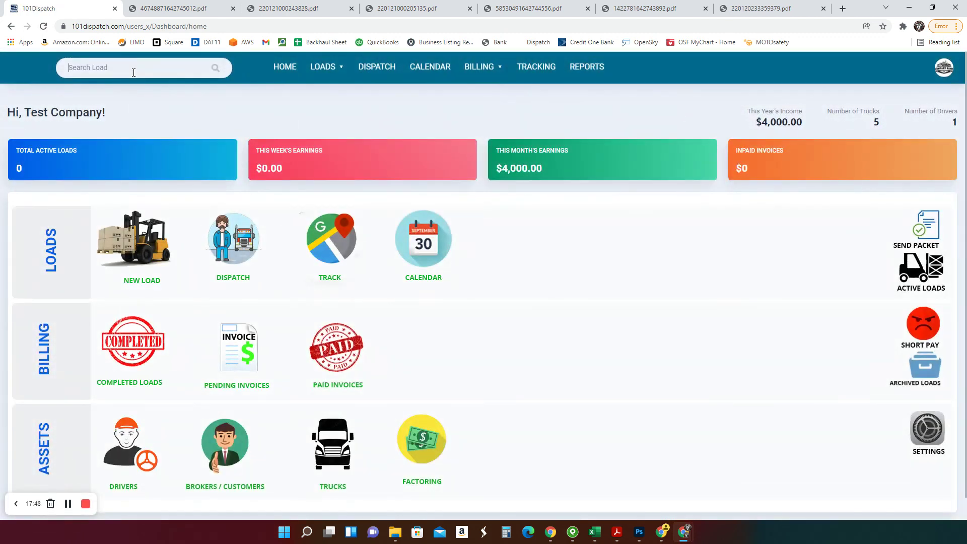
click(133, 70)
text(111)
click(215, 68)
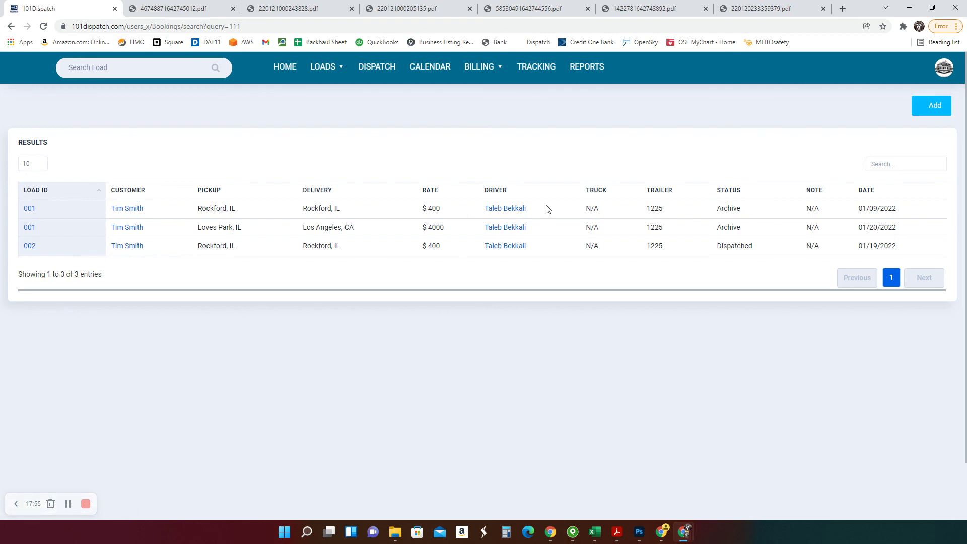
- Check the first load 001 search result, and go back to open the Loves Park to Los Angeles load 001
click(29, 210)
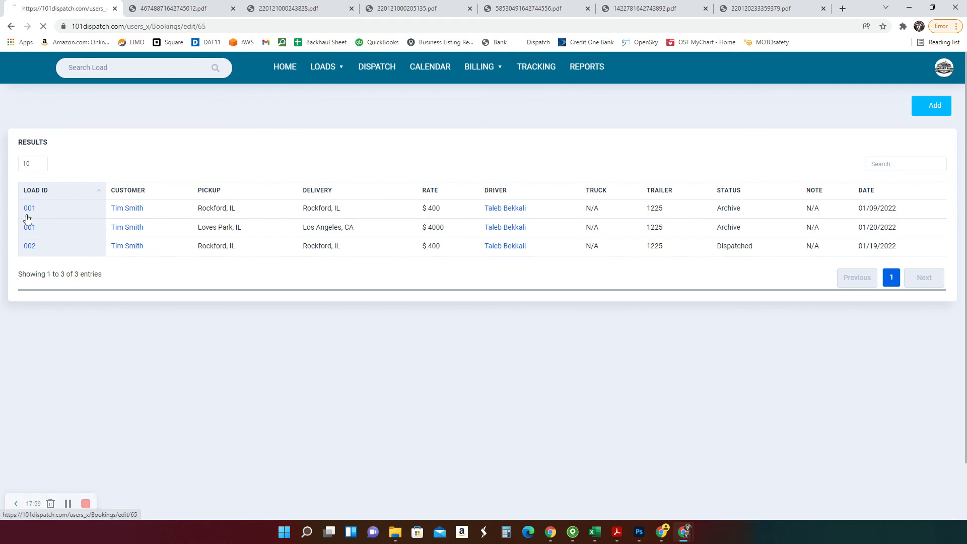
scroll(479, 333, down, 2)
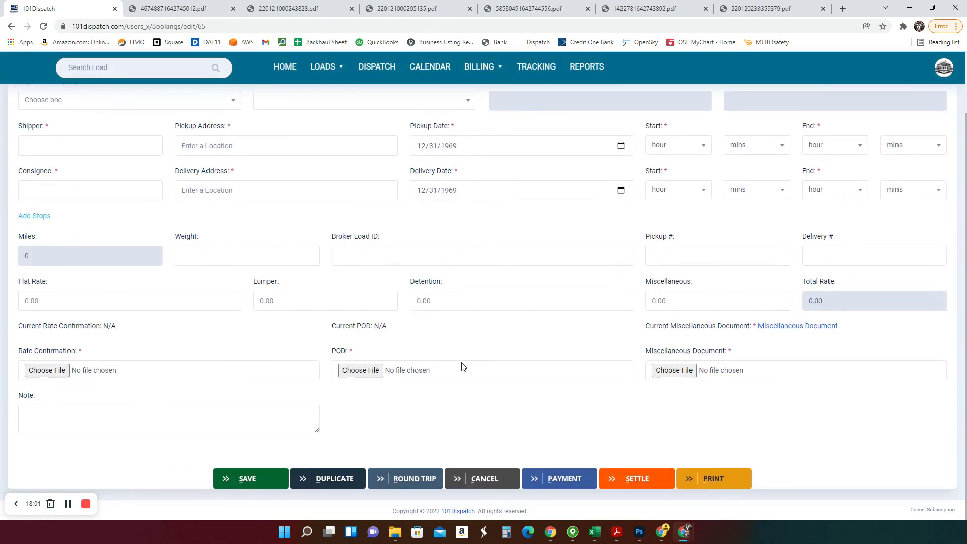
scroll(302, 378, up, 2)
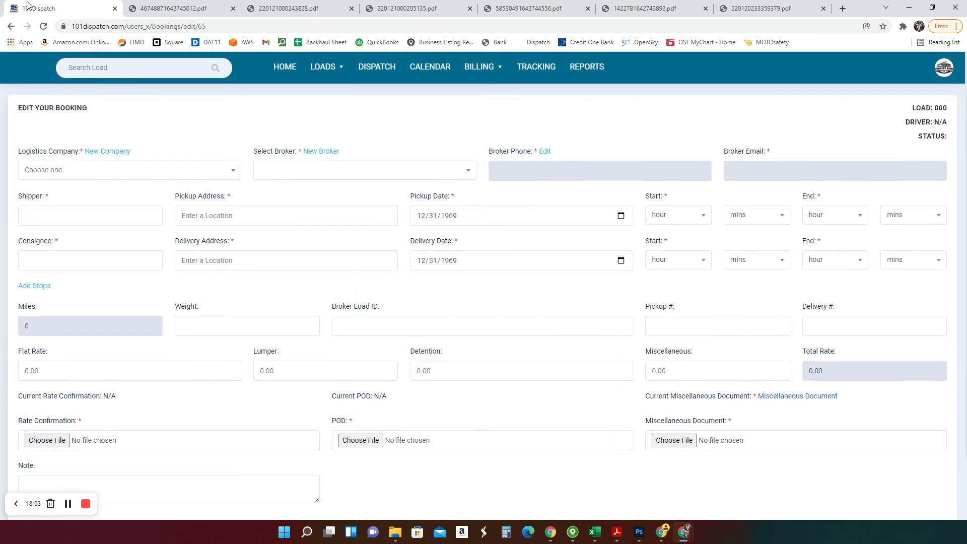
key(alt+Left)
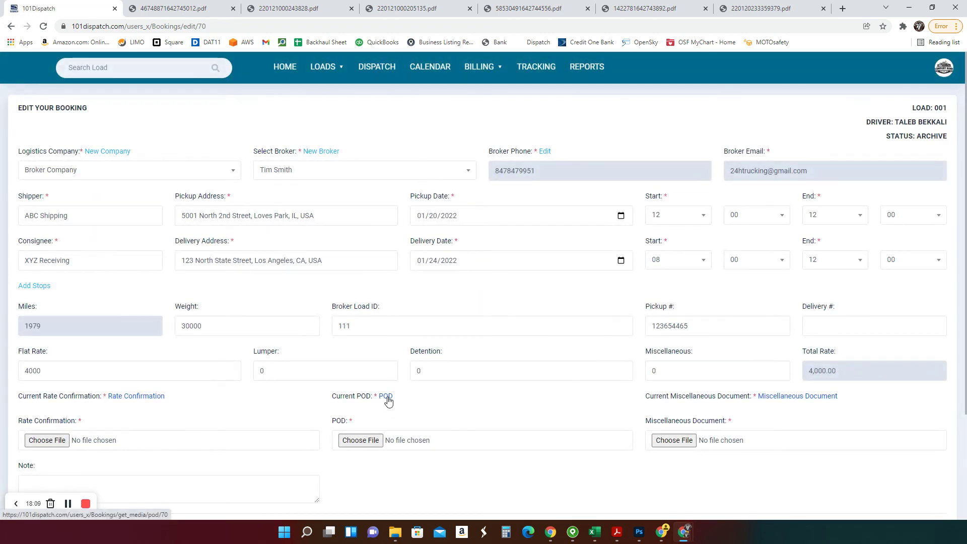
- Select 220121000205135.pdf in load 001's POD documents, view the form for e-mailing it, and close the form without sending
click(386, 397)
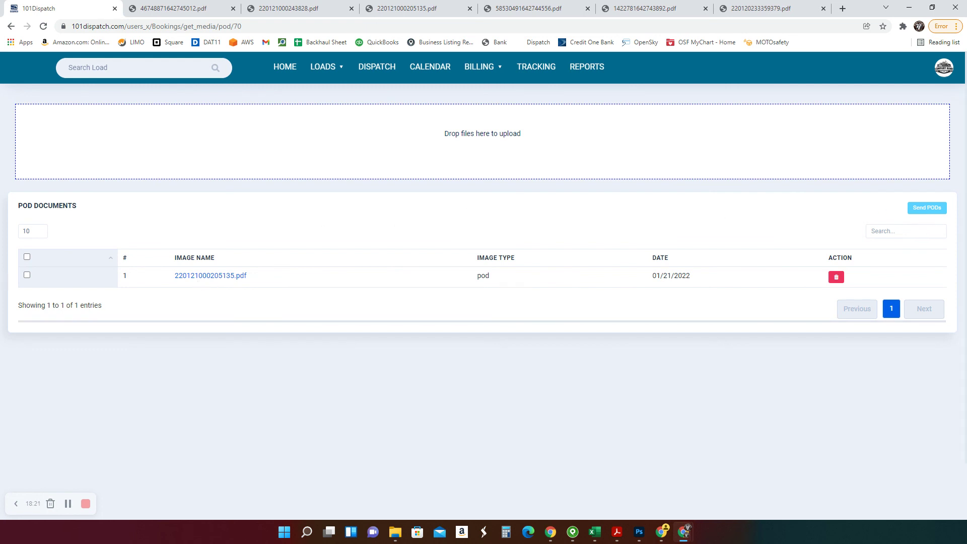
click(26, 276)
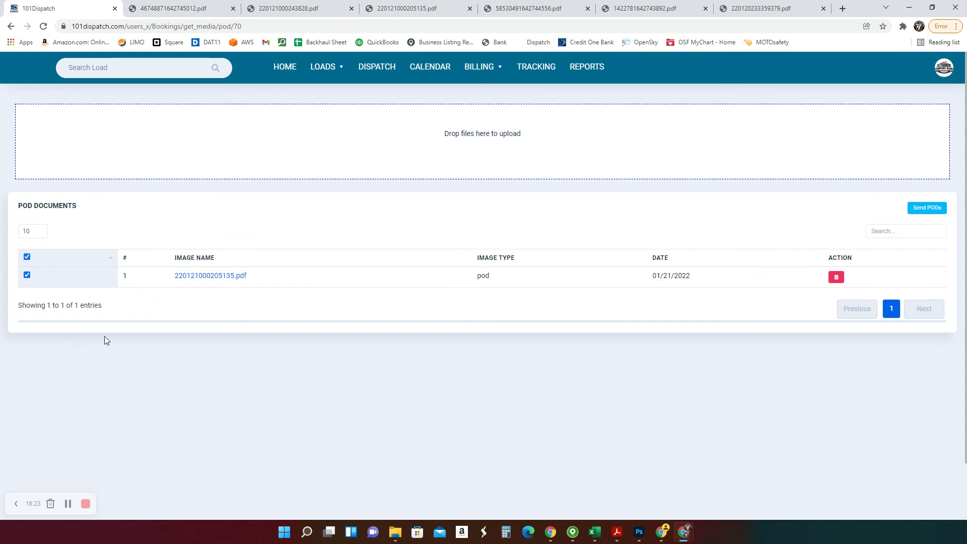
click(928, 212)
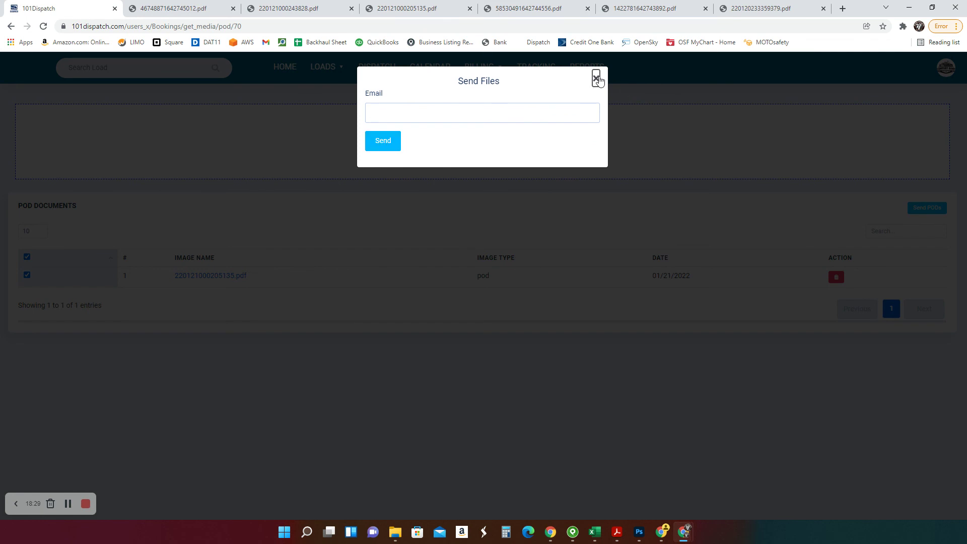
click(596, 78)
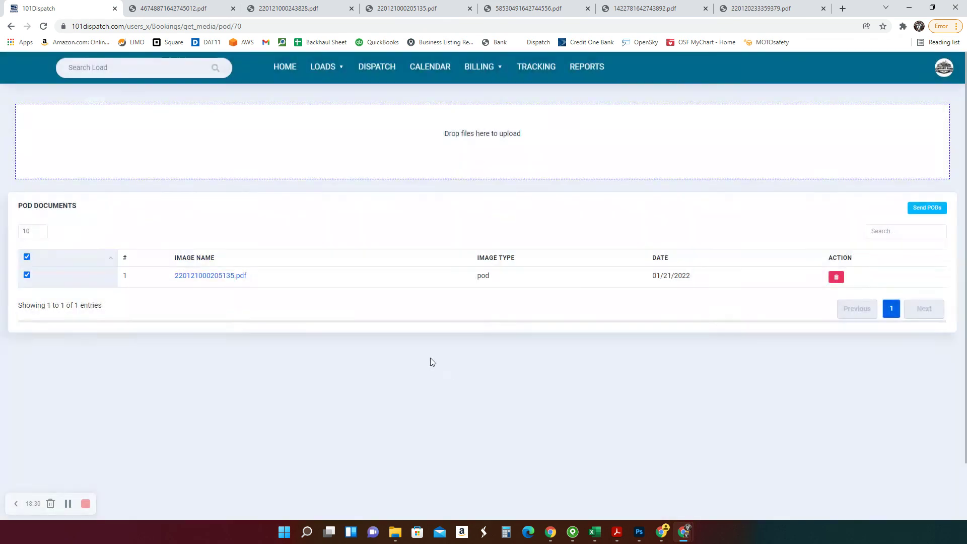
- Return to the home page and look over the dashboard's earnings figures and its loads, billing and assets sections
click(283, 67)
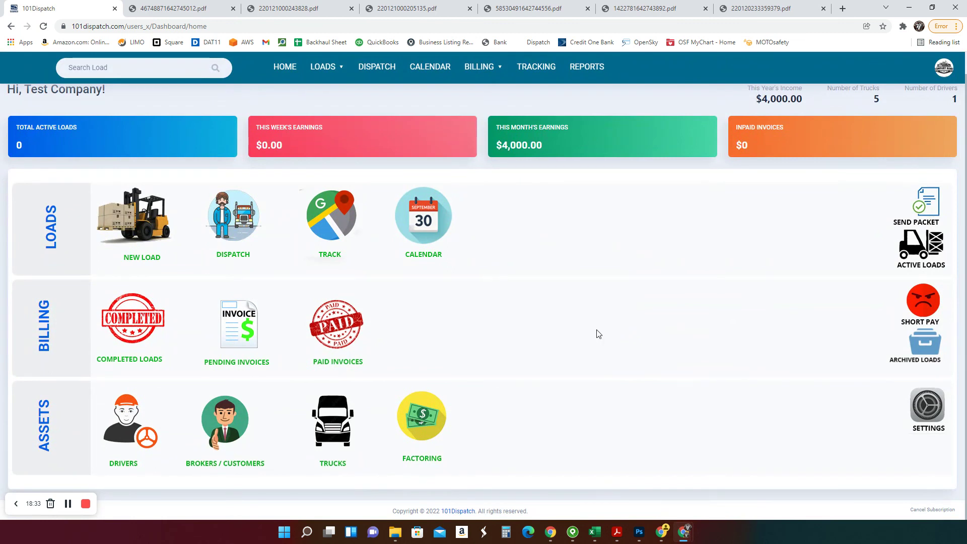
scroll(613, 322, down, 1)
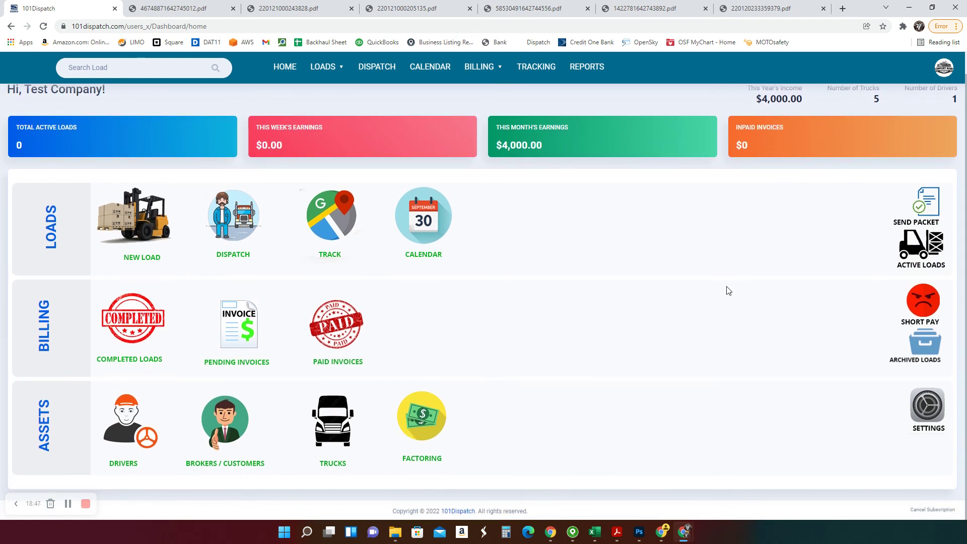
scroll(725, 291, up, 1)
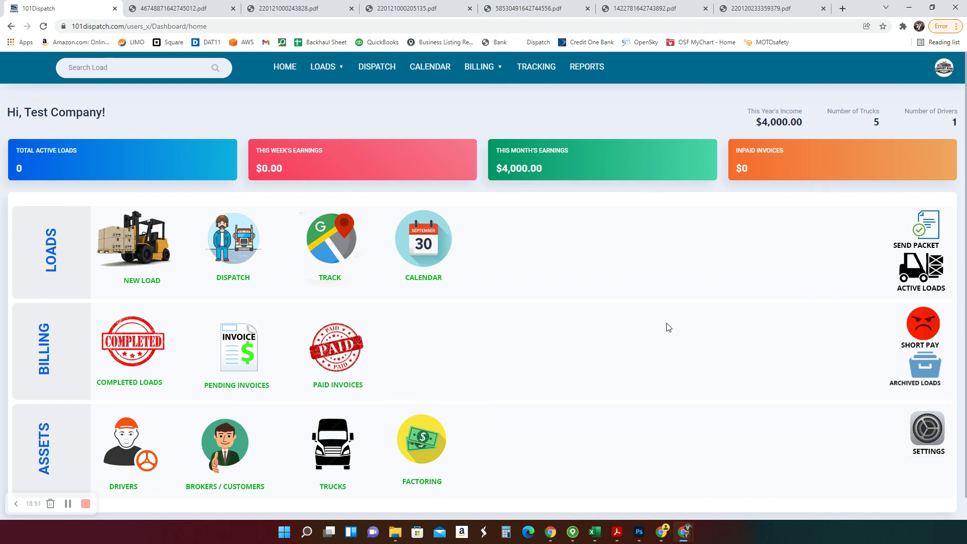
scroll(669, 328, down, 1)
scroll(671, 328, up, 1)
scroll(653, 334, down, 1)
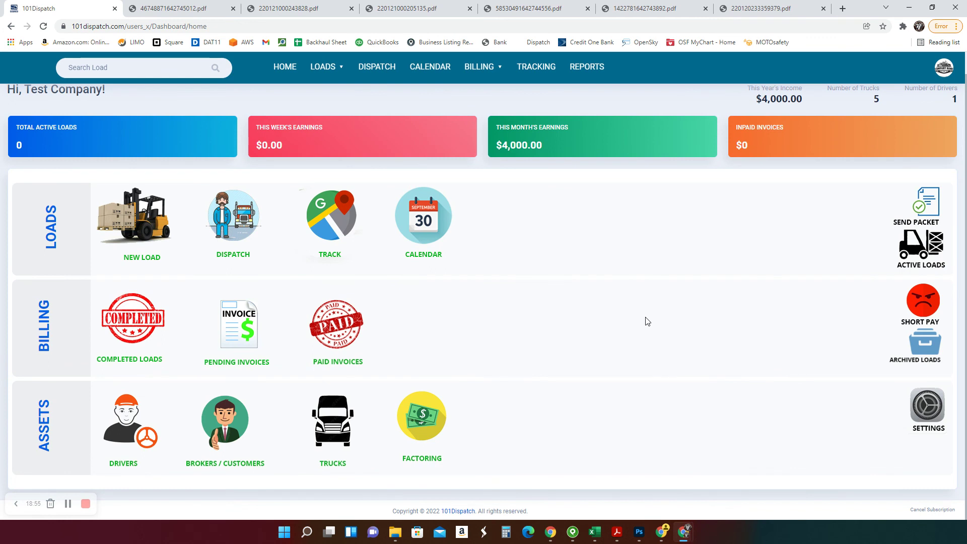
scroll(114, 294, up, 1)
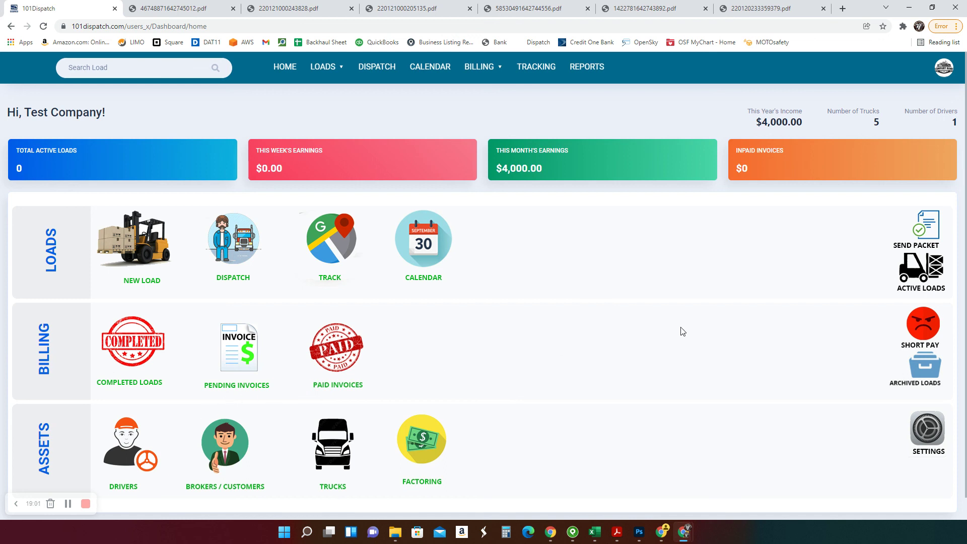
scroll(572, 397, down, 1)
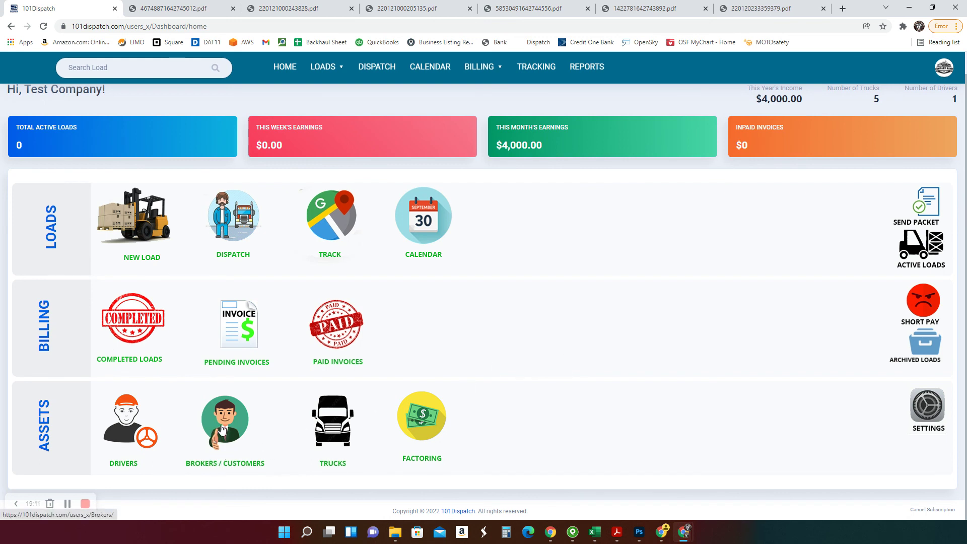
- Open the Broker Company record from the brokers list, check its stored broker packet link, and return to the home page
click(231, 444)
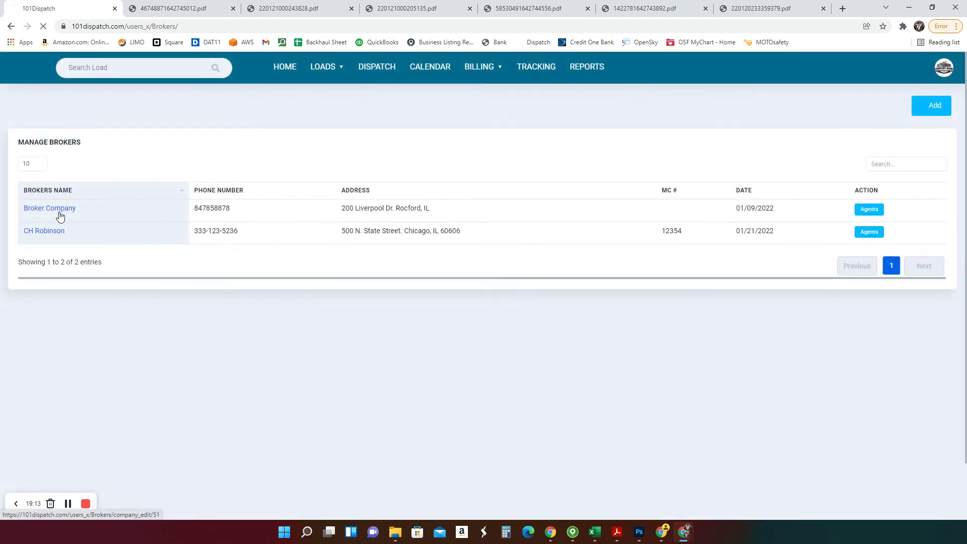
click(60, 209)
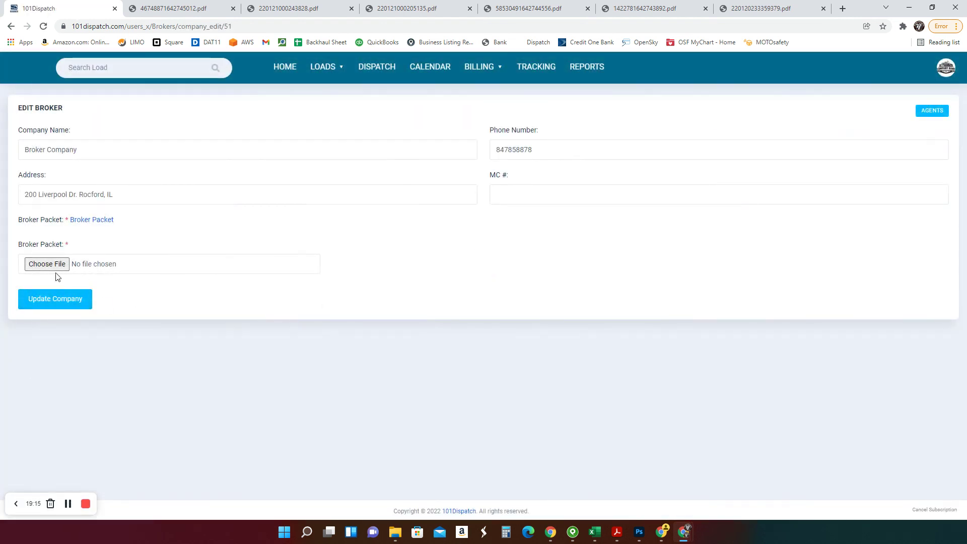
click(96, 224)
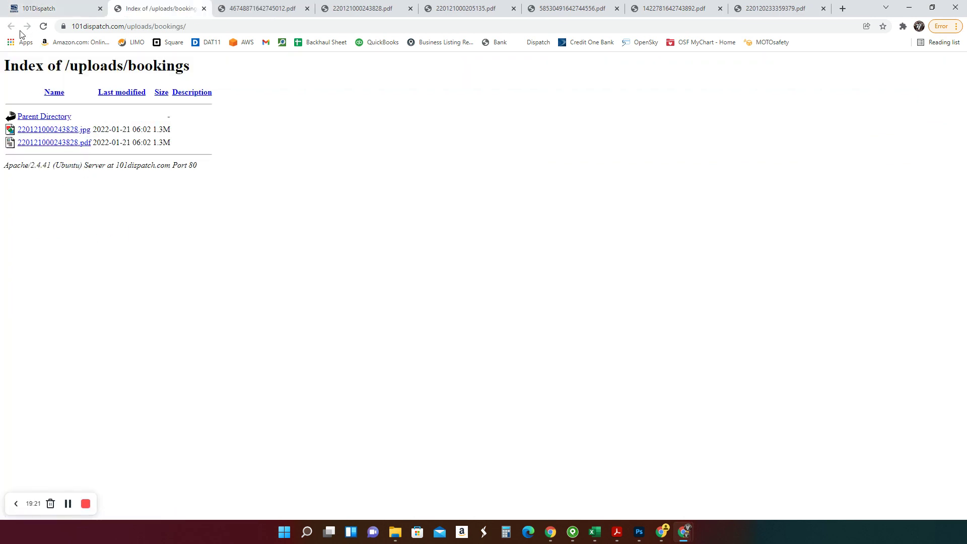
click(59, 11)
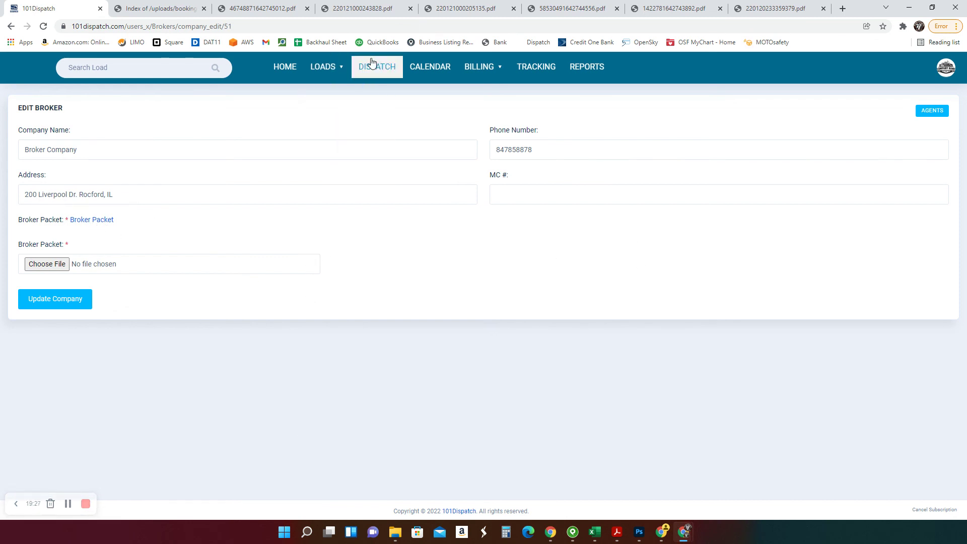
click(292, 68)
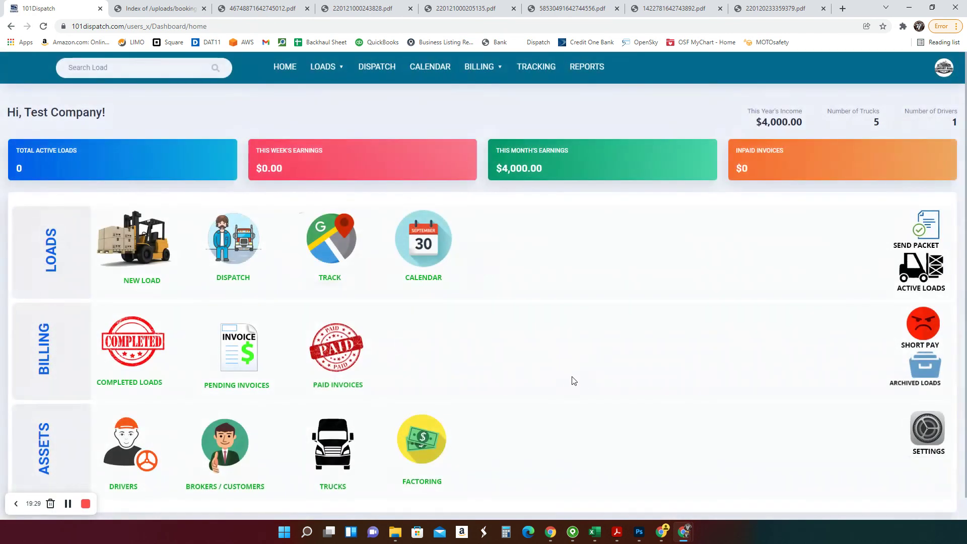
scroll(595, 415, down, 1)
scroll(623, 399, up, 1)
scroll(617, 399, down, 1)
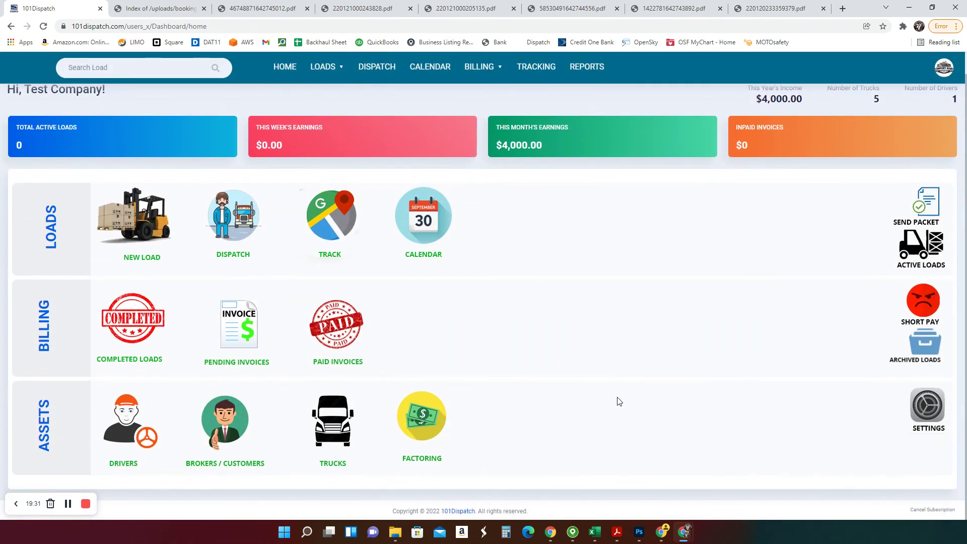
scroll(635, 369, up, 1)
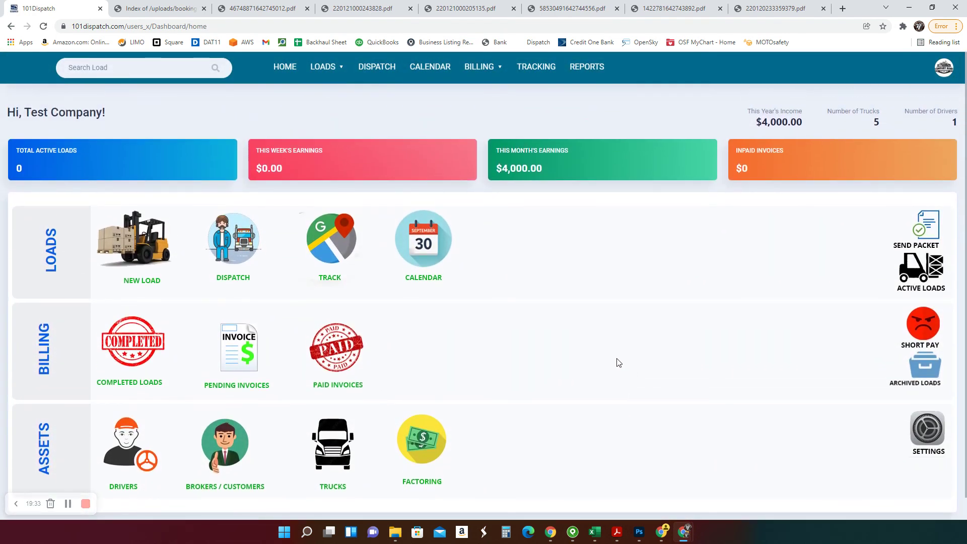
scroll(620, 368, down, 1)
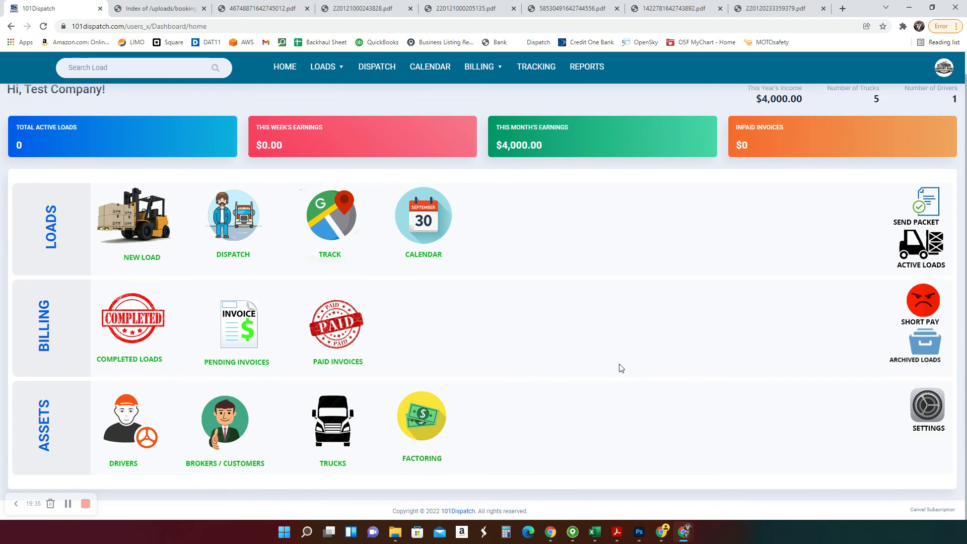